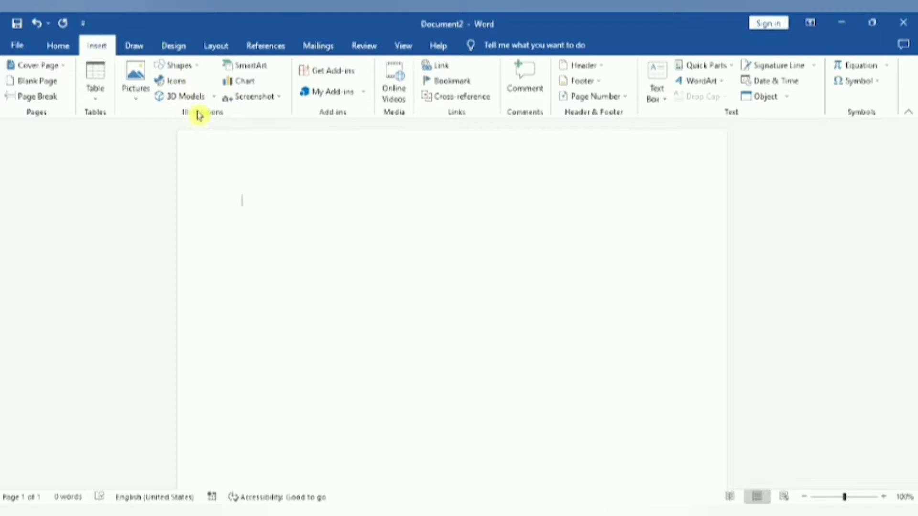
Draw a flowchart off-page connector shape about 2.66" high and 2.53" wide near the middle of the page
click(201, 74)
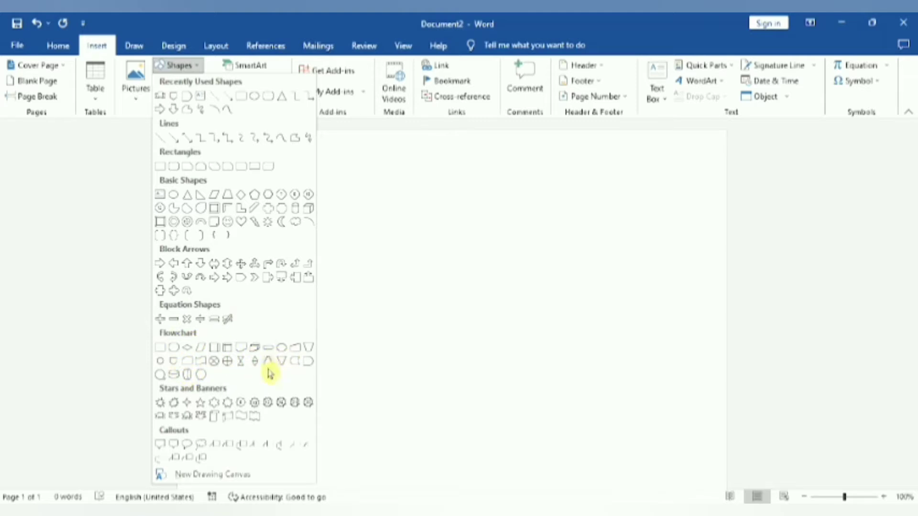
click(174, 362)
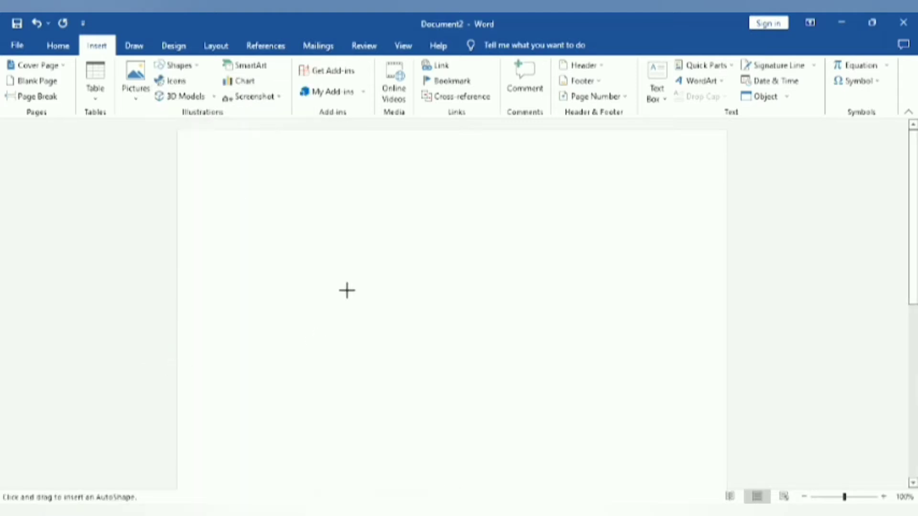
mouse_move(343, 249)
mouse_down()
mouse_move(488, 340)
mouse_move(478, 412)
mouse_move(508, 407)
mouse_move(506, 423)
mouse_up()
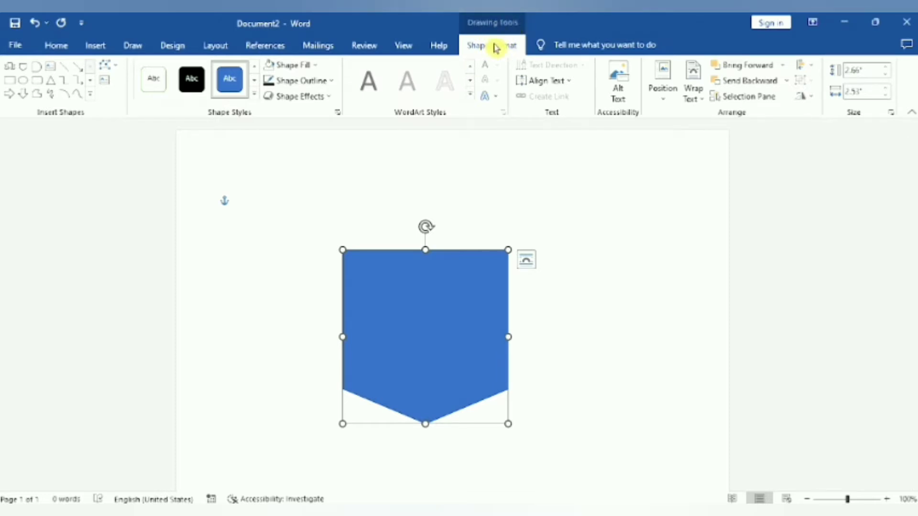
Remove the fill from the off-page connector shape
click(316, 64)
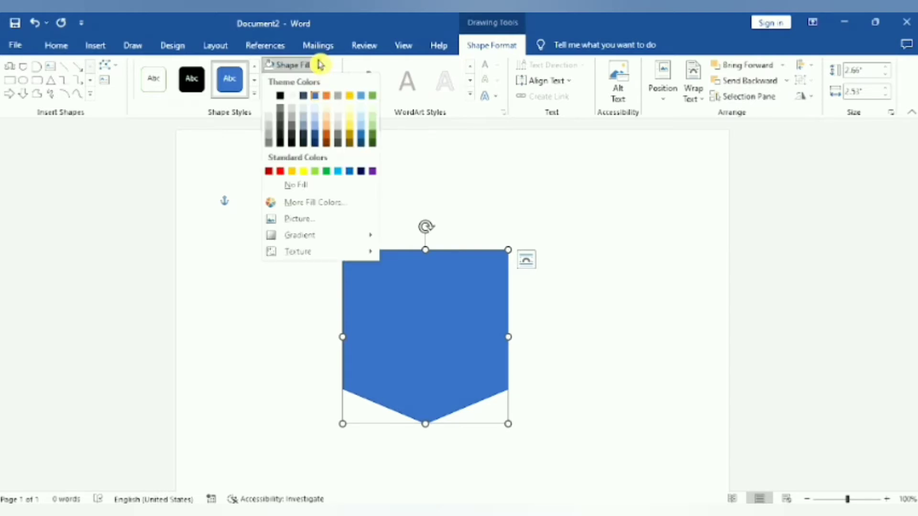
click(317, 186)
click(390, 337)
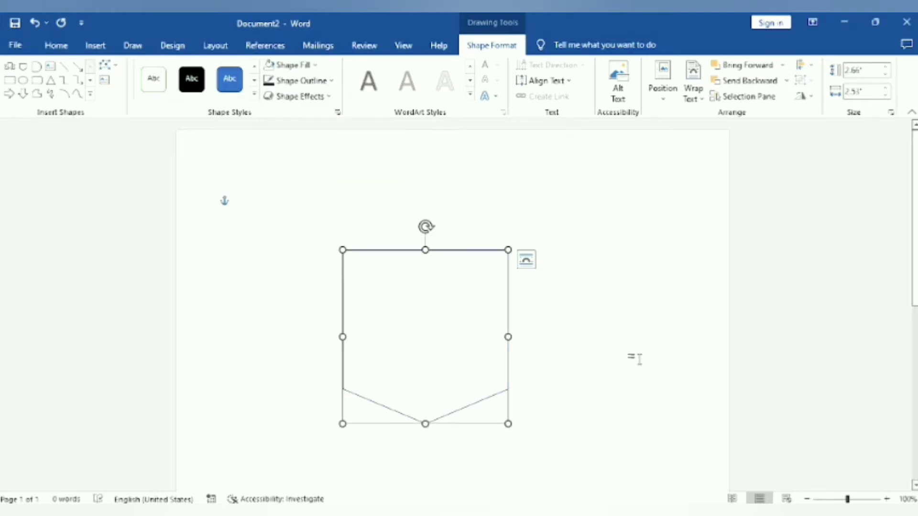
click(508, 360)
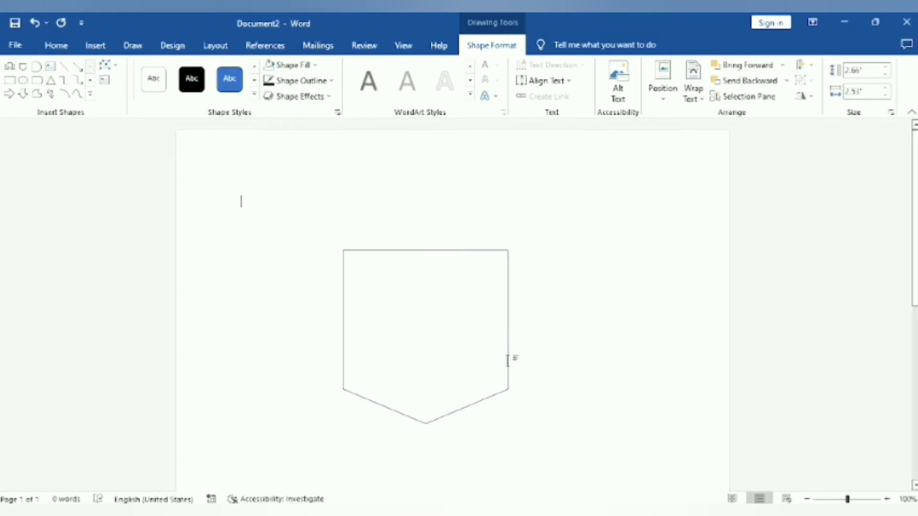
Set the off-page connector shape's outline colour to black
click(507, 289)
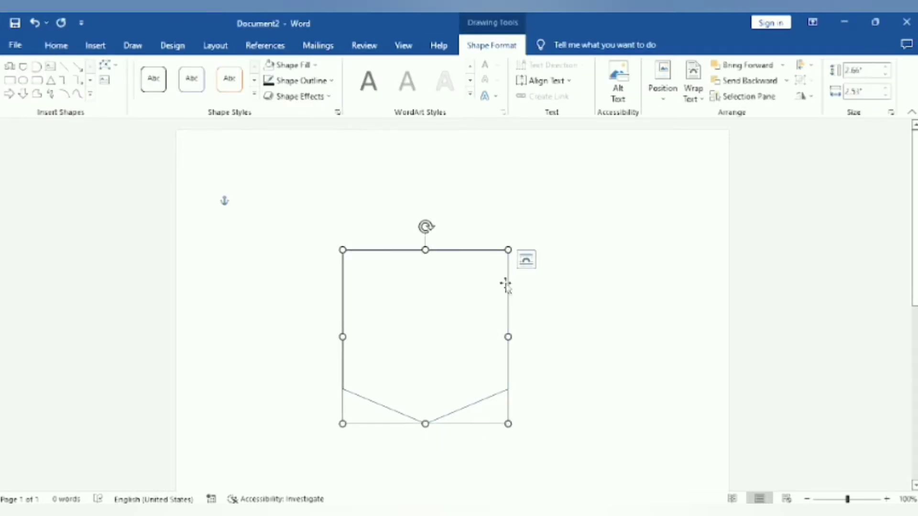
click(532, 319)
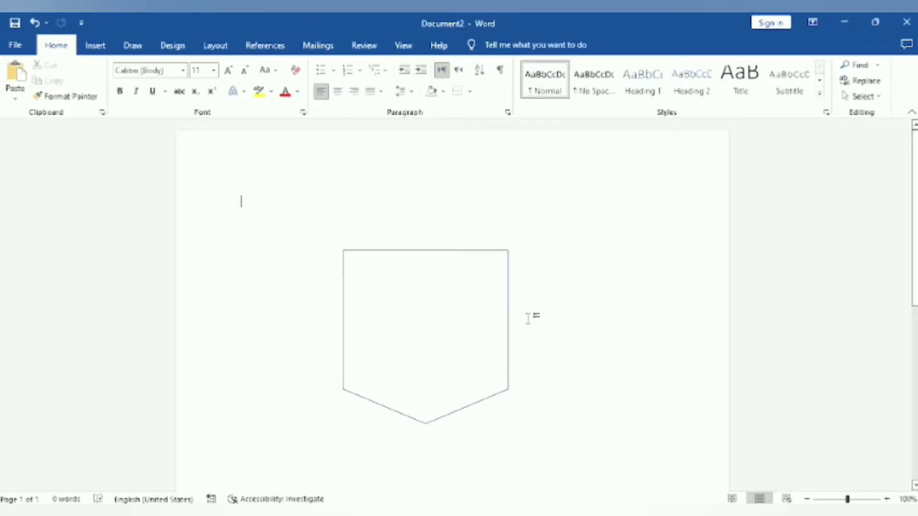
click(508, 301)
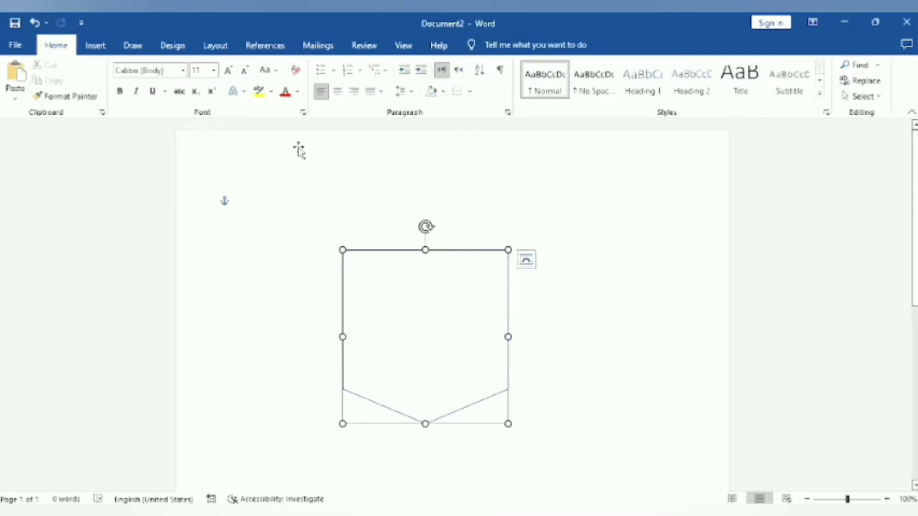
click(471, 44)
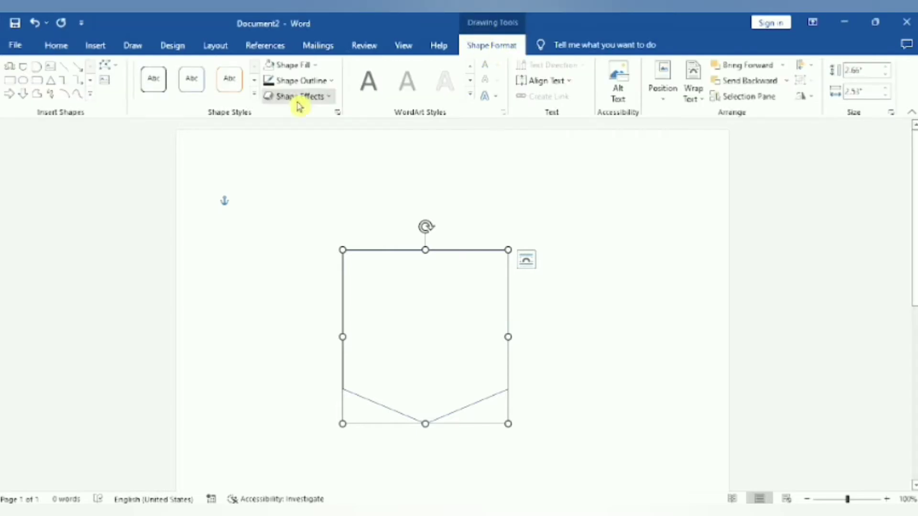
click(332, 81)
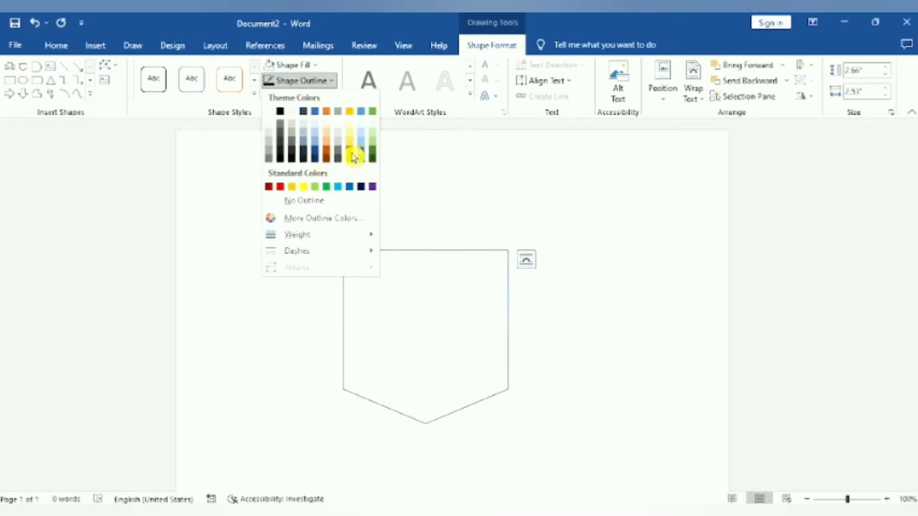
click(281, 112)
click(582, 389)
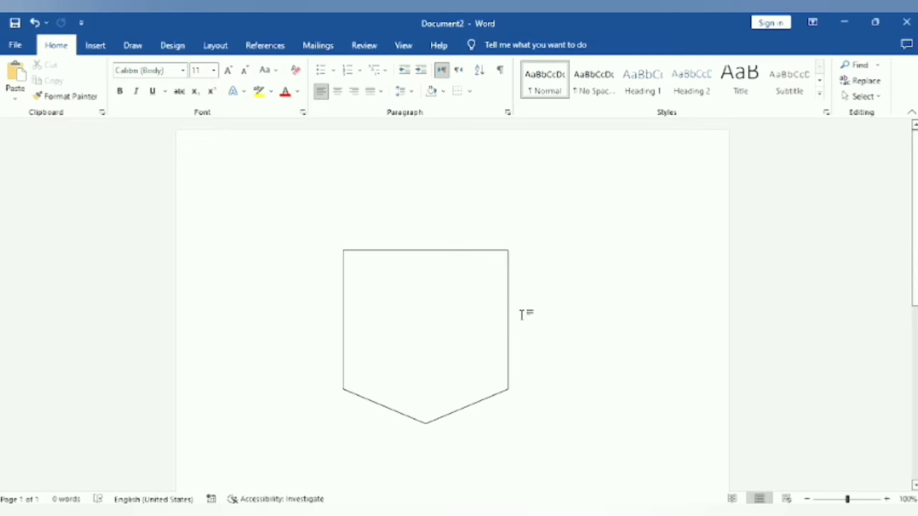
Set the off-page connector shape's outline weight to 3 pt
click(508, 293)
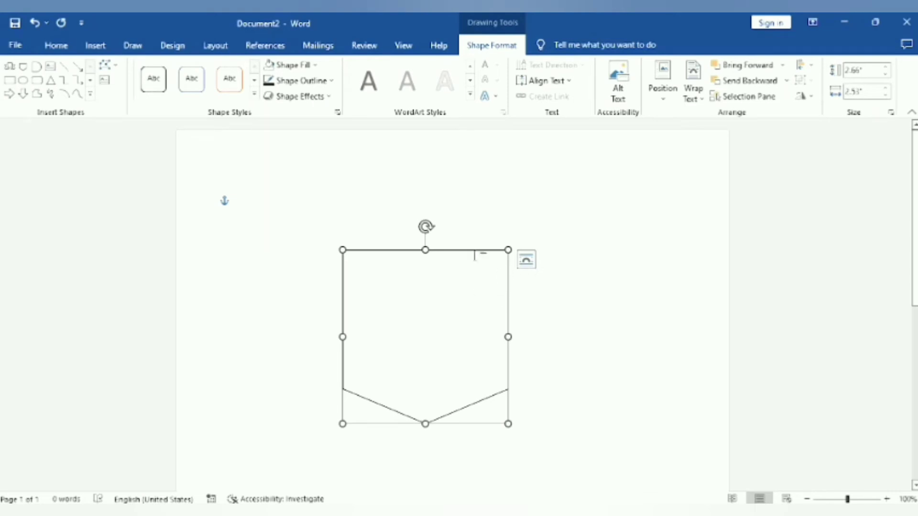
click(329, 84)
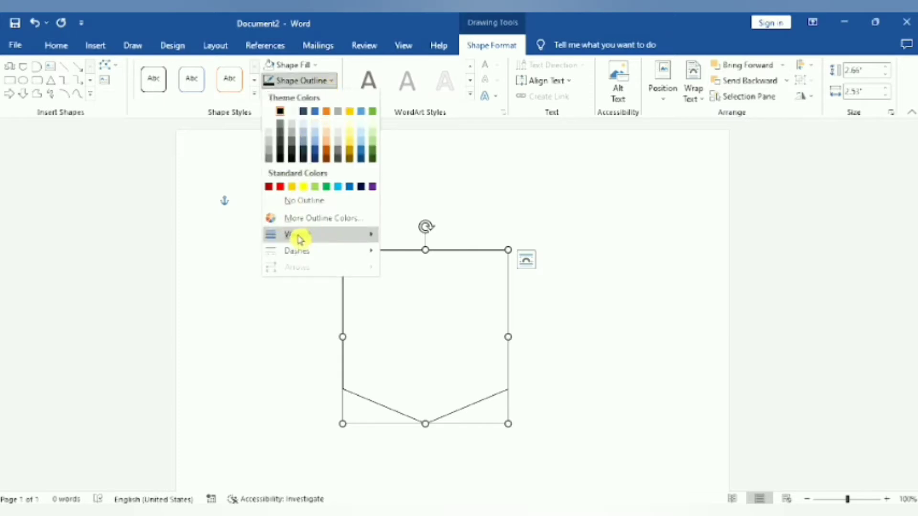
mouse_move(300, 239)
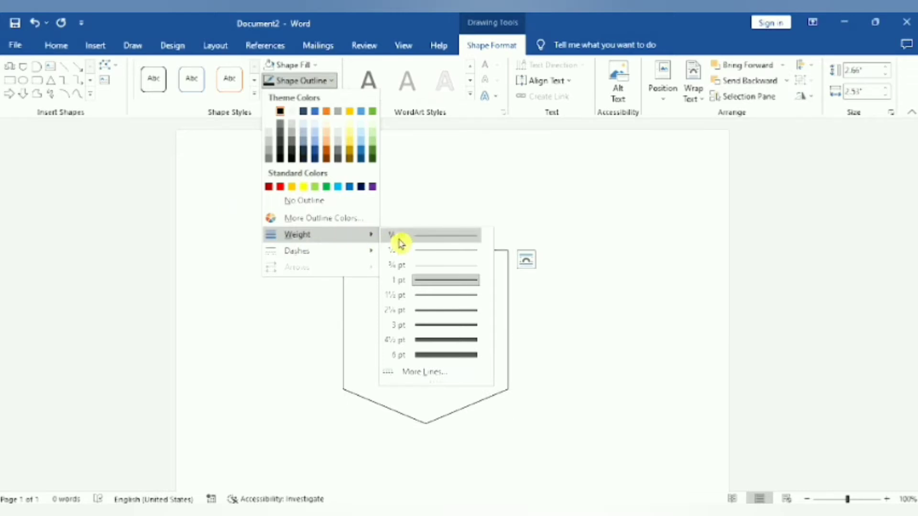
click(422, 326)
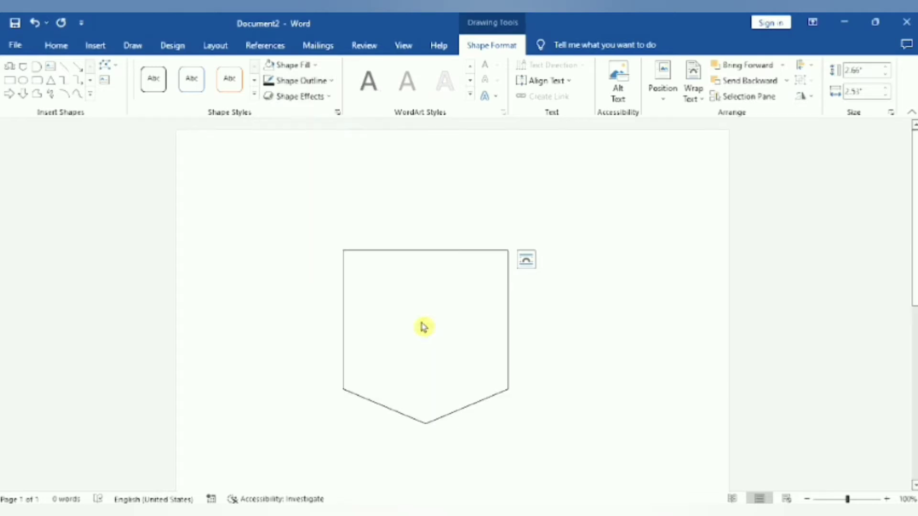
click(580, 330)
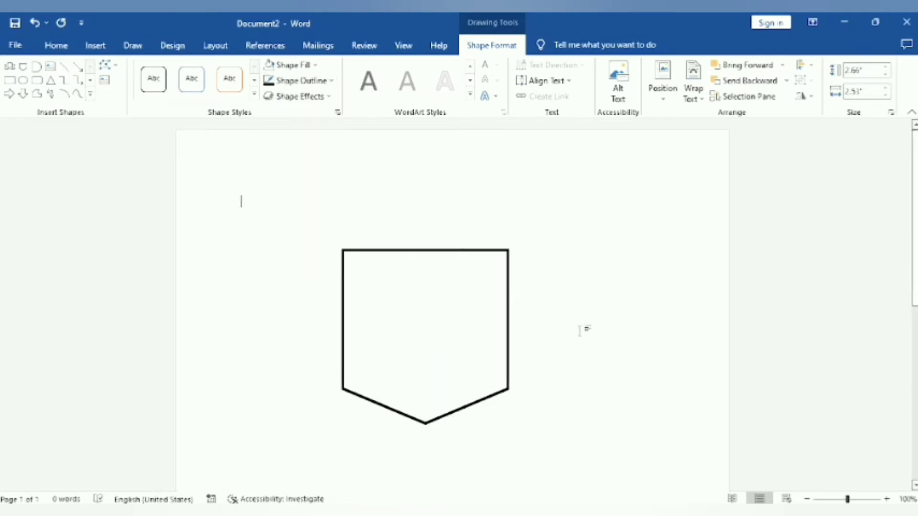
Move the off-page connector shape slightly higher on the page
click(430, 250)
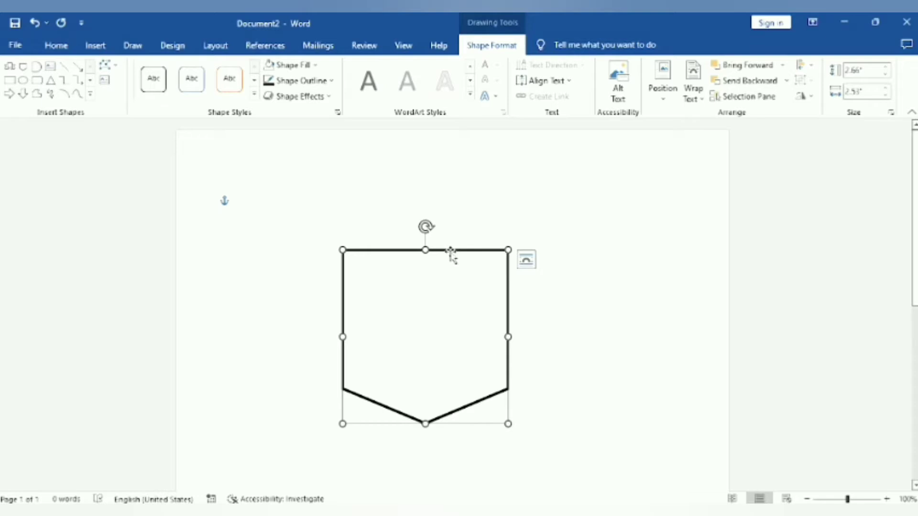
drag(450, 254, 455, 213)
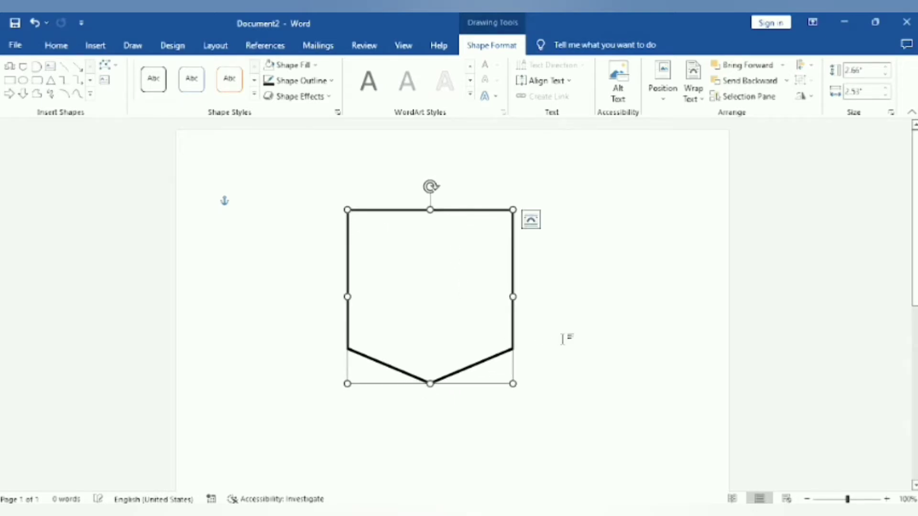
click(209, 154)
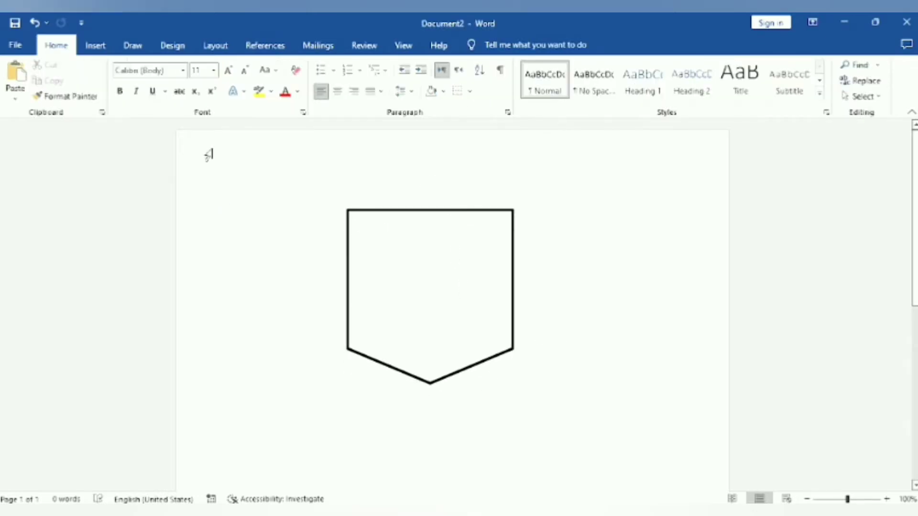
Draw a tilted-down ribbon banner about 0.46" high and 3.07" wide and position it just beneath the shield shape's lower point
click(103, 49)
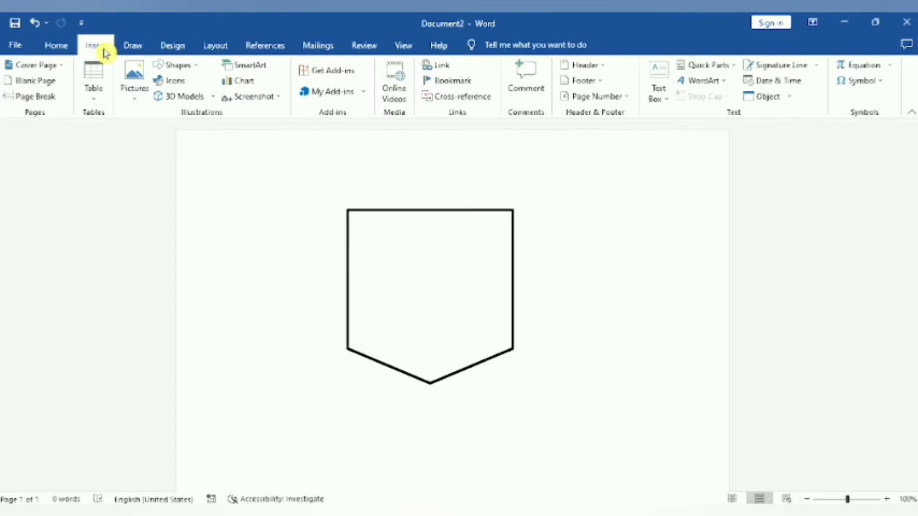
click(199, 71)
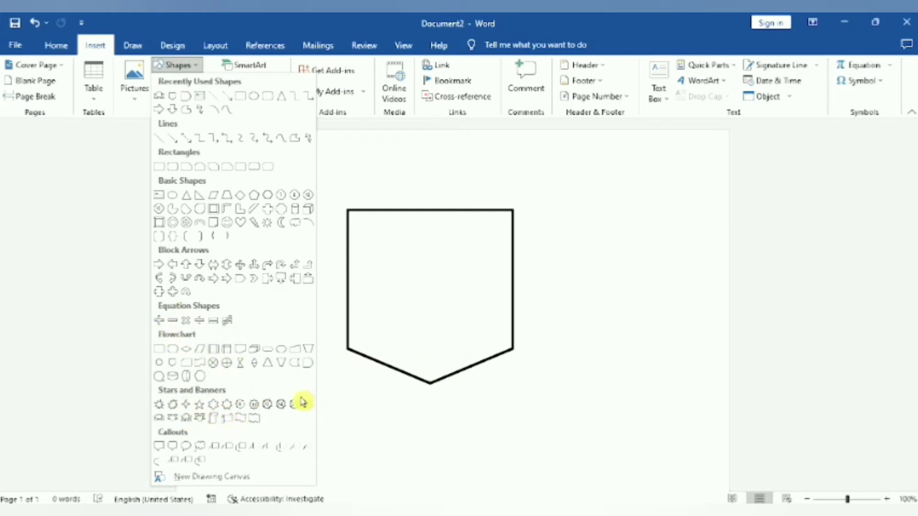
click(176, 419)
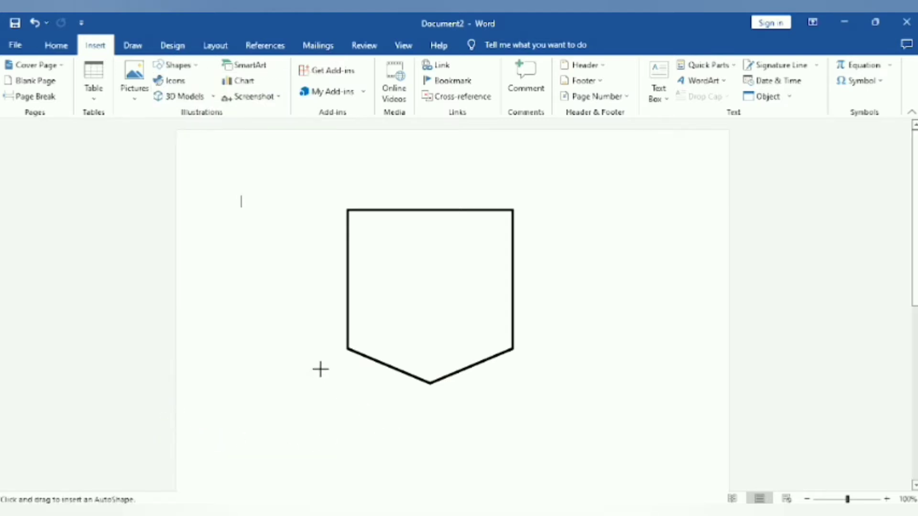
mouse_move(347, 391)
mouse_down()
mouse_move(366, 402)
mouse_move(547, 421)
mouse_up()
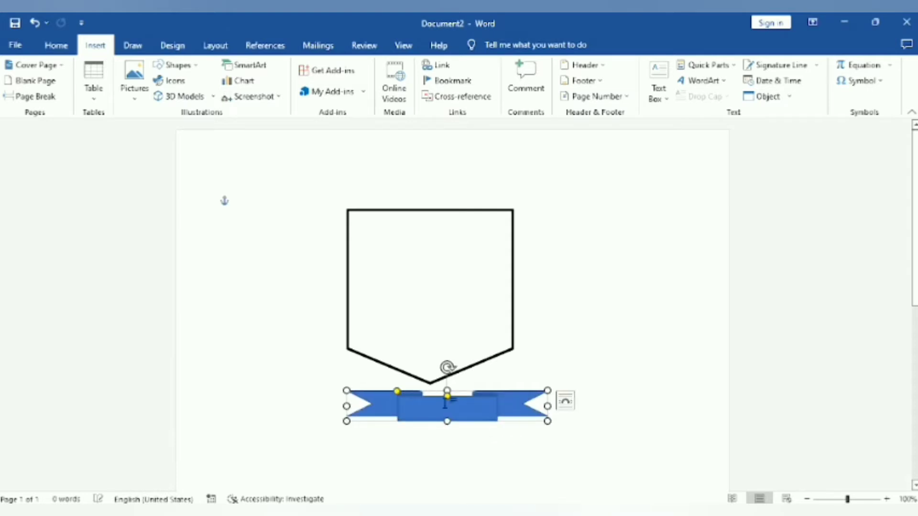
drag(459, 411, 435, 404)
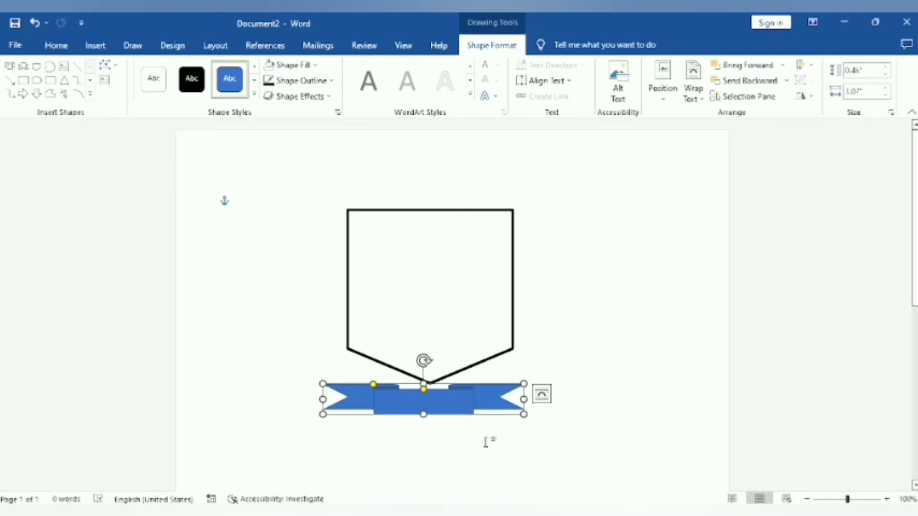
click(508, 445)
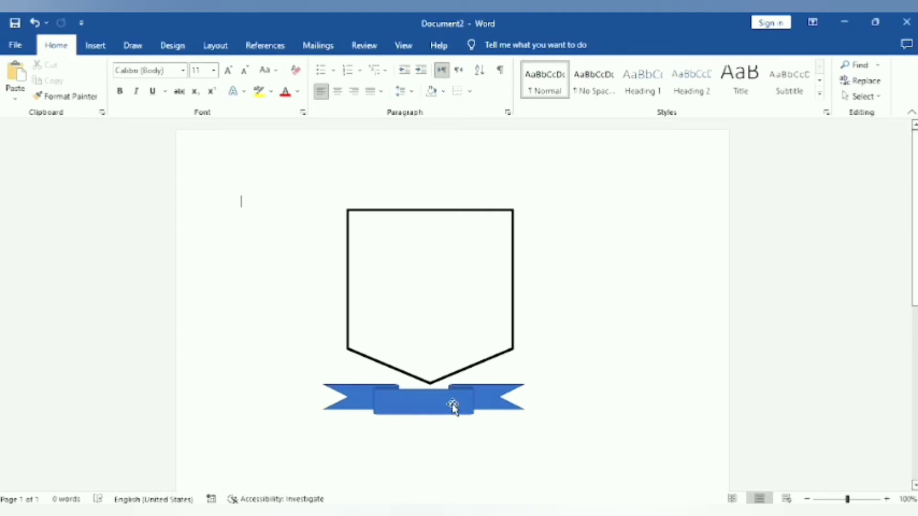
Remove the fill from the ribbon banner
click(454, 405)
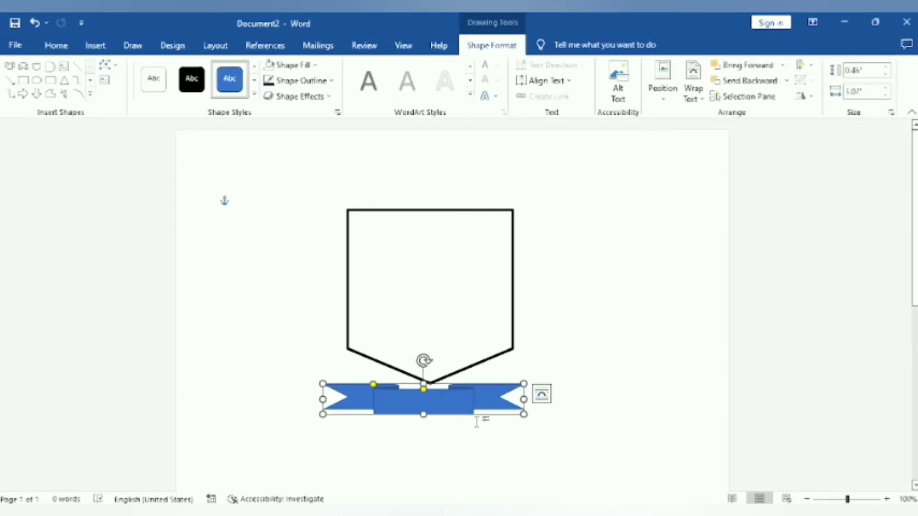
click(317, 65)
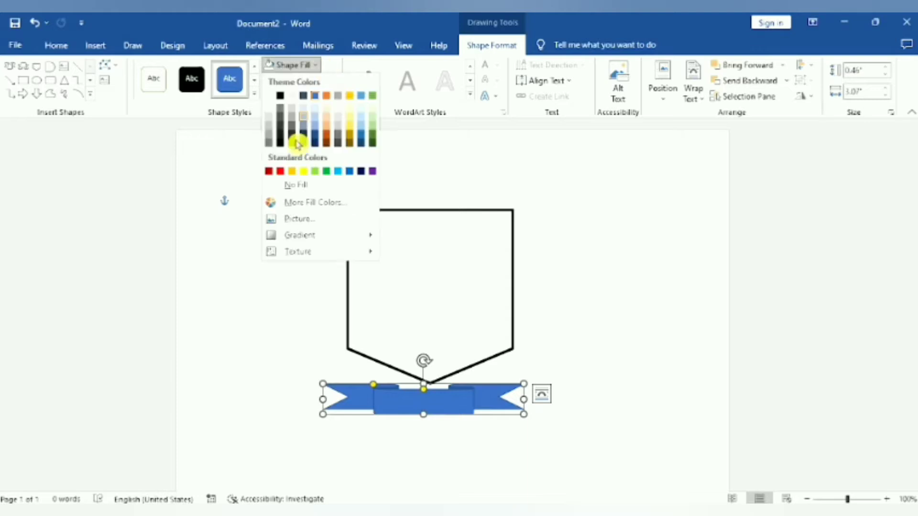
click(297, 186)
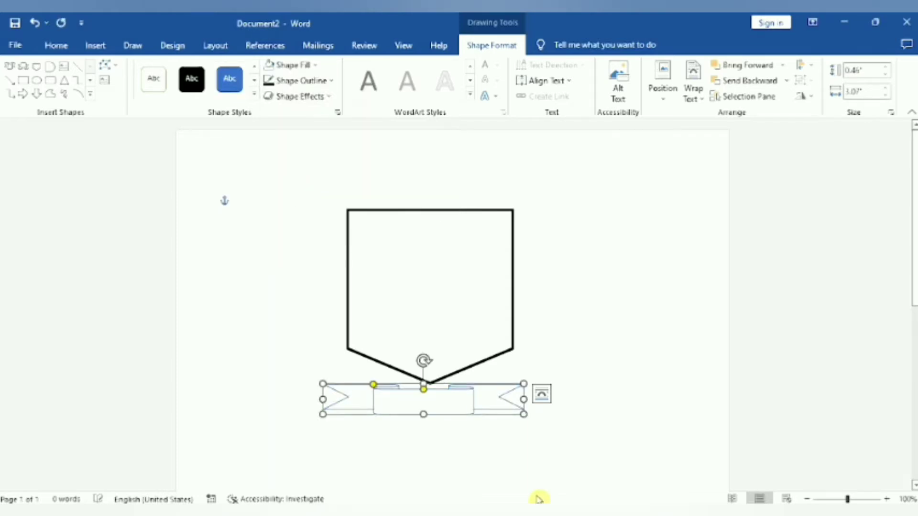
click(225, 200)
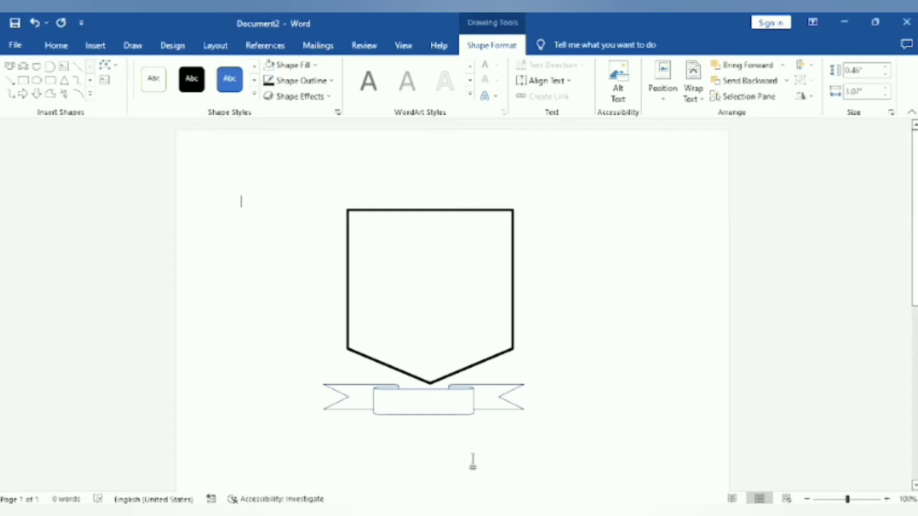
Set the ribbon banner's outline colour to black
click(494, 410)
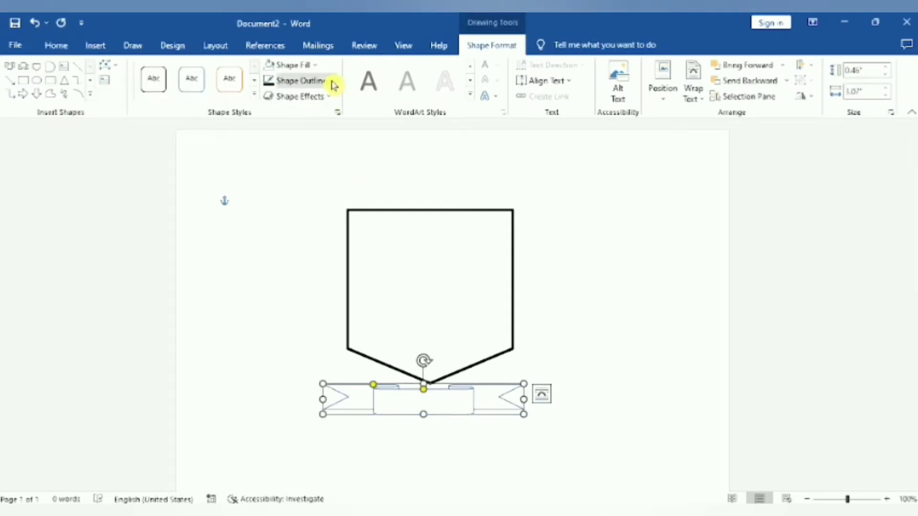
click(333, 85)
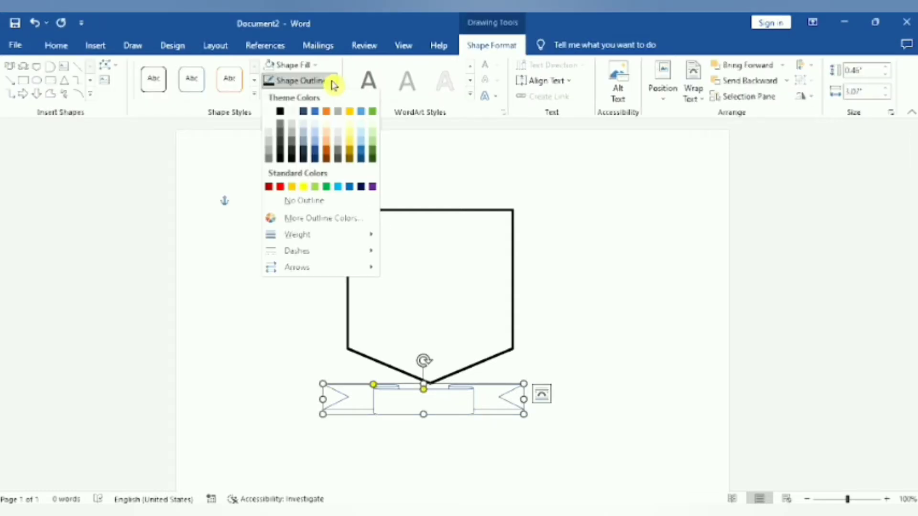
click(281, 114)
click(532, 460)
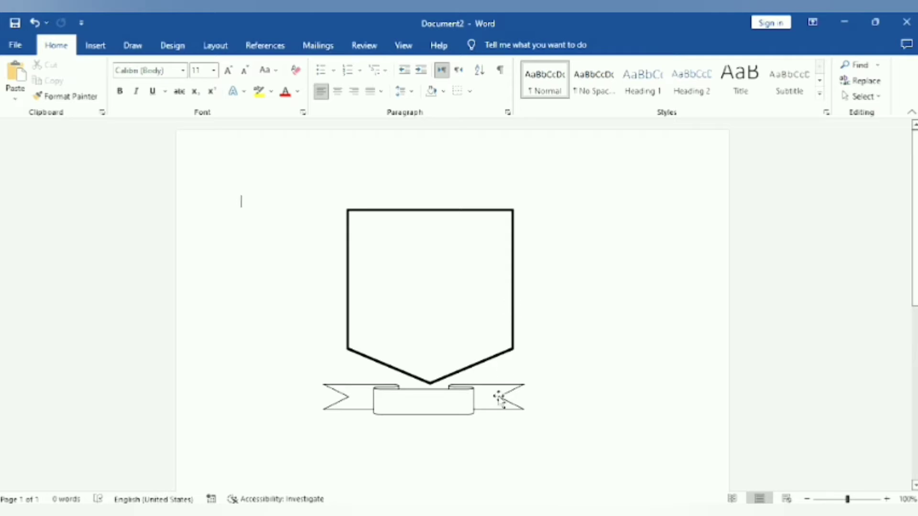
Set the ribbon banner's outline weight to 3 pt
click(497, 397)
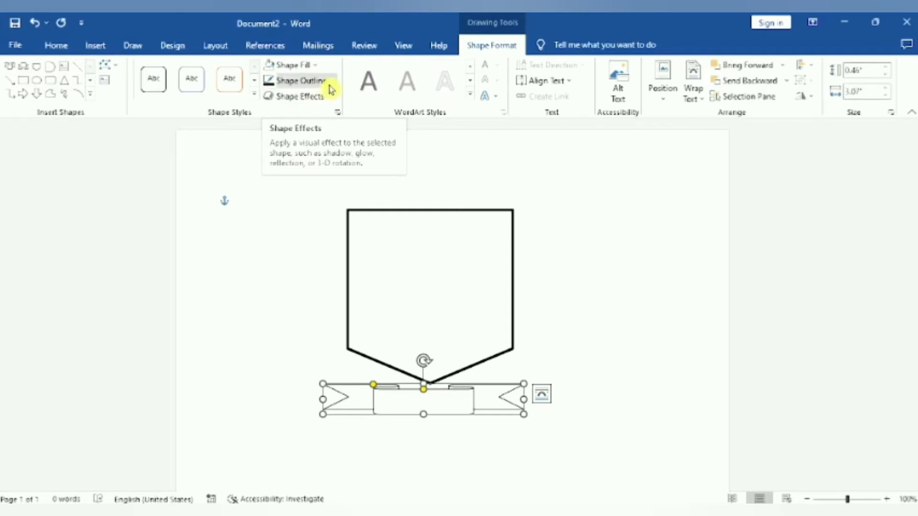
click(332, 84)
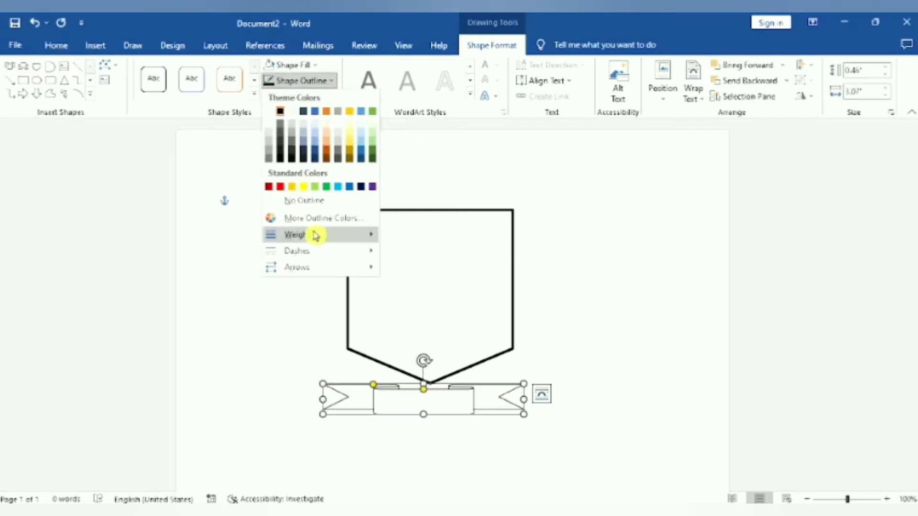
mouse_move(306, 235)
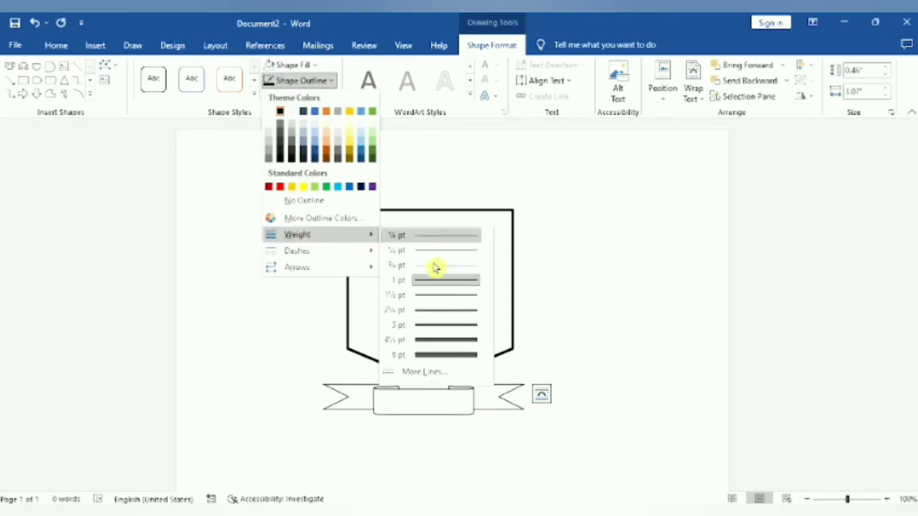
click(406, 324)
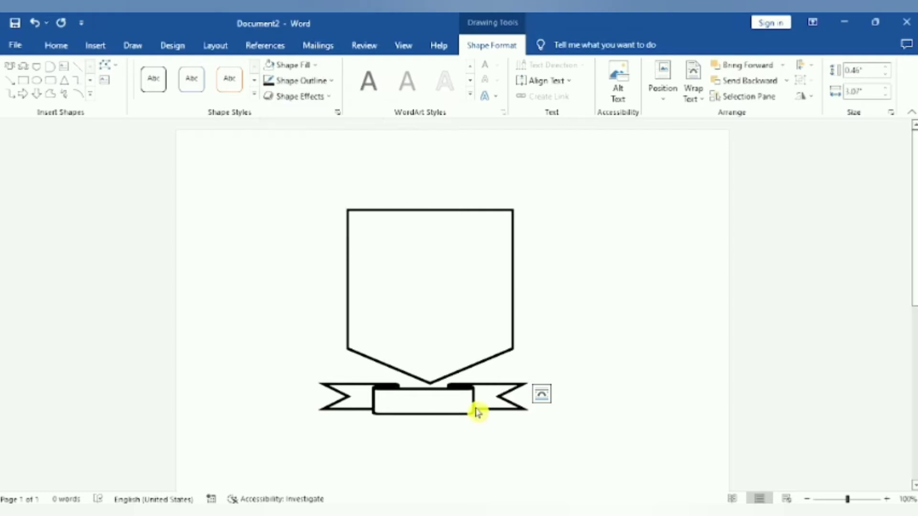
click(548, 425)
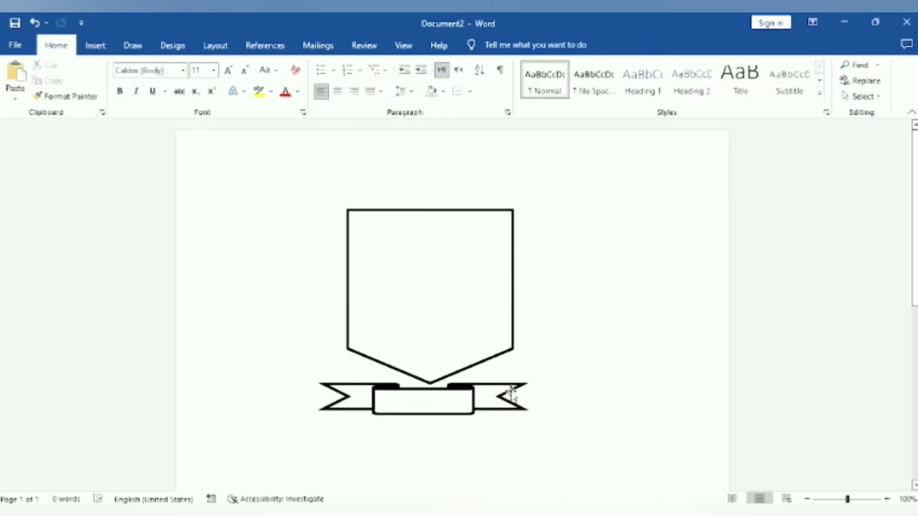
Lower the top edge of the ribbon banner's middle panel to open its folds, and reduce the banner's height very slightly
click(487, 392)
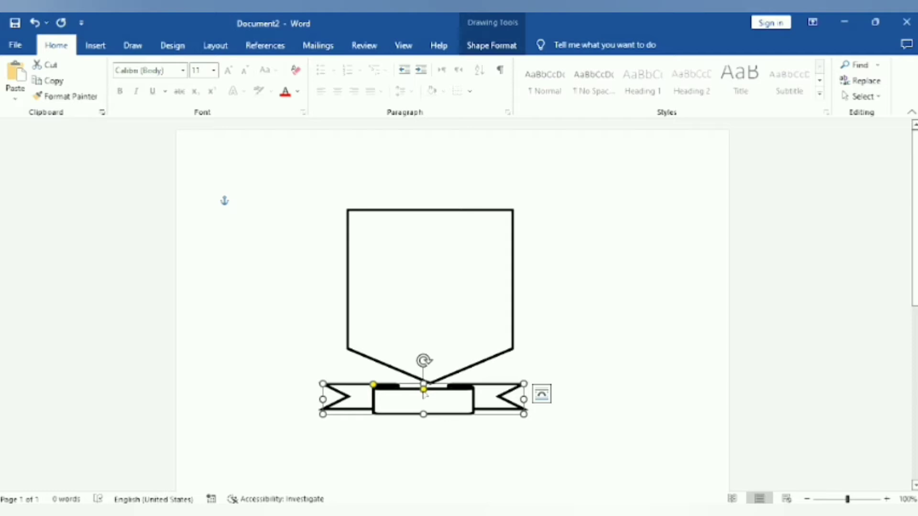
drag(424, 390, 427, 395)
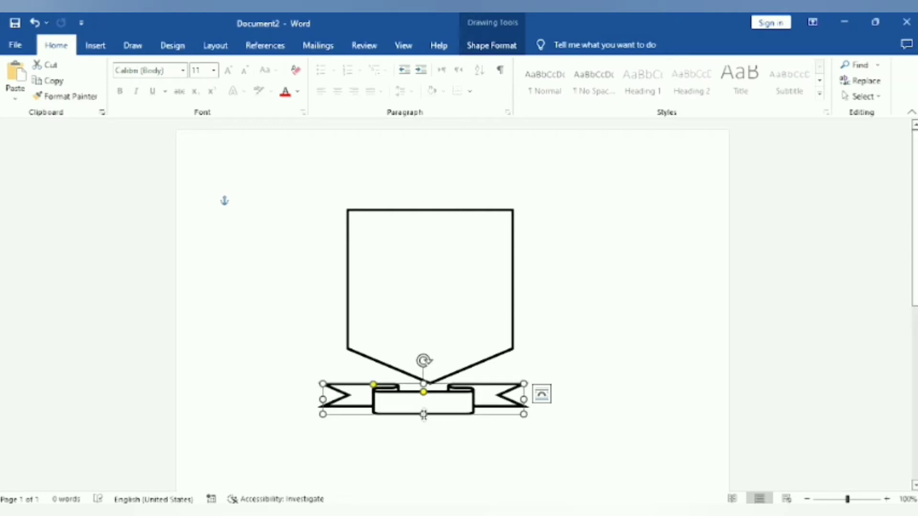
mouse_move(423, 414)
mouse_down()
mouse_move(424, 424)
mouse_move(428, 413)
mouse_up()
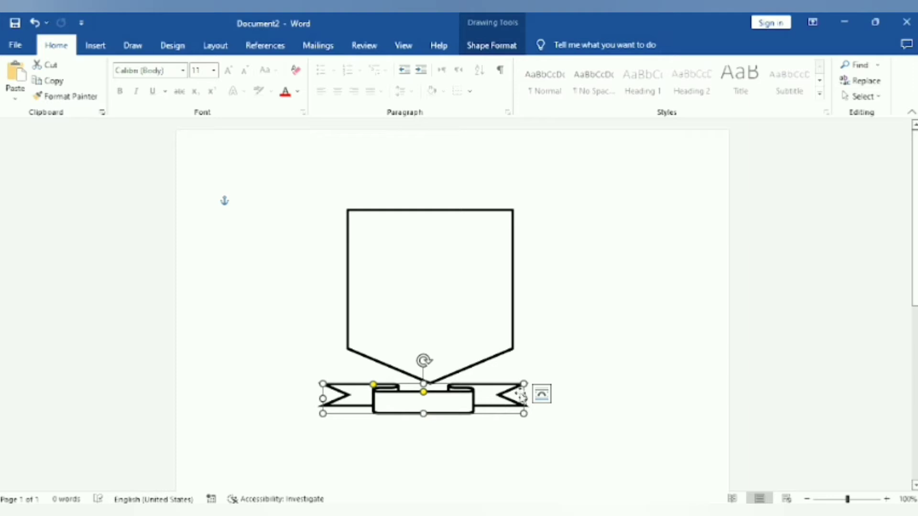
Widen the ribbon banner and its middle panel, centring the panel's top edge against the shield's lower point
drag(524, 398, 555, 398)
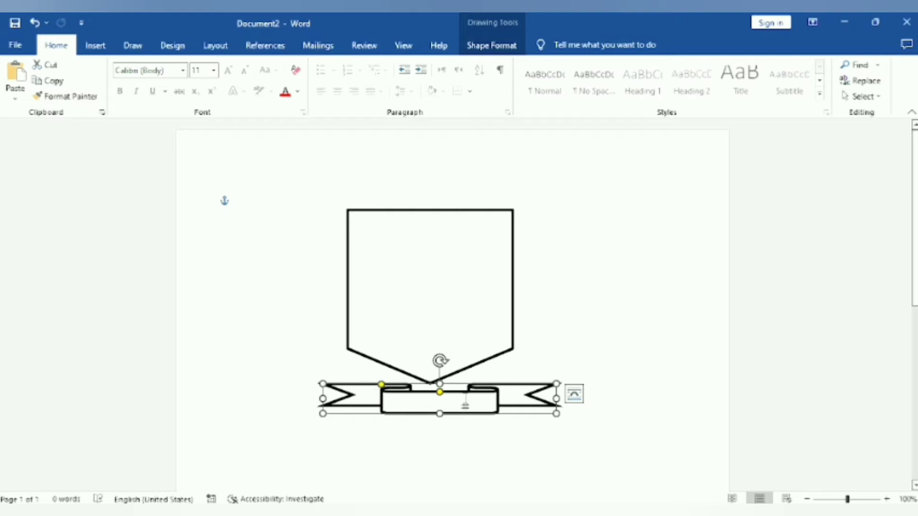
drag(470, 411, 460, 405)
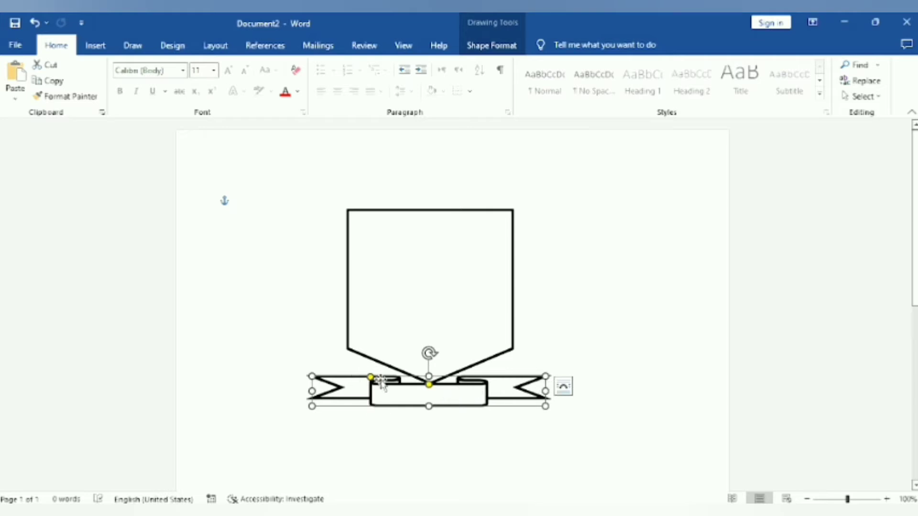
drag(371, 377, 358, 380)
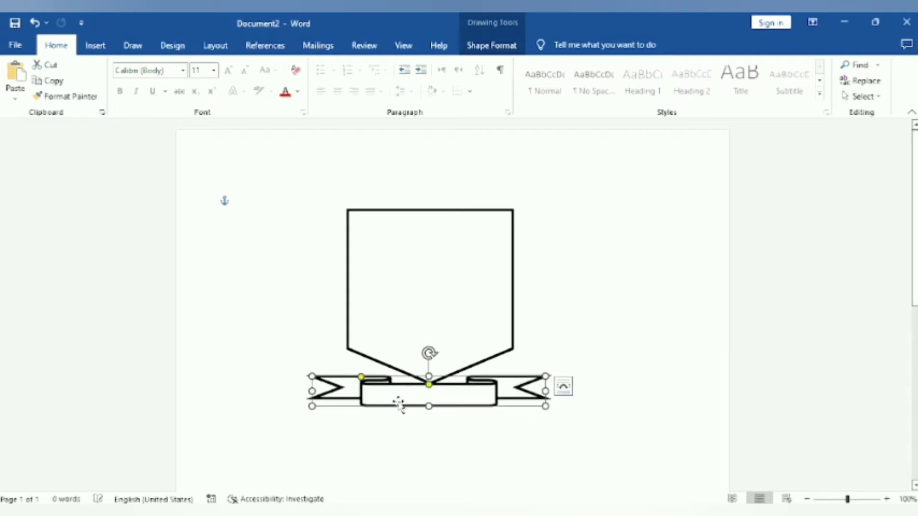
click(434, 454)
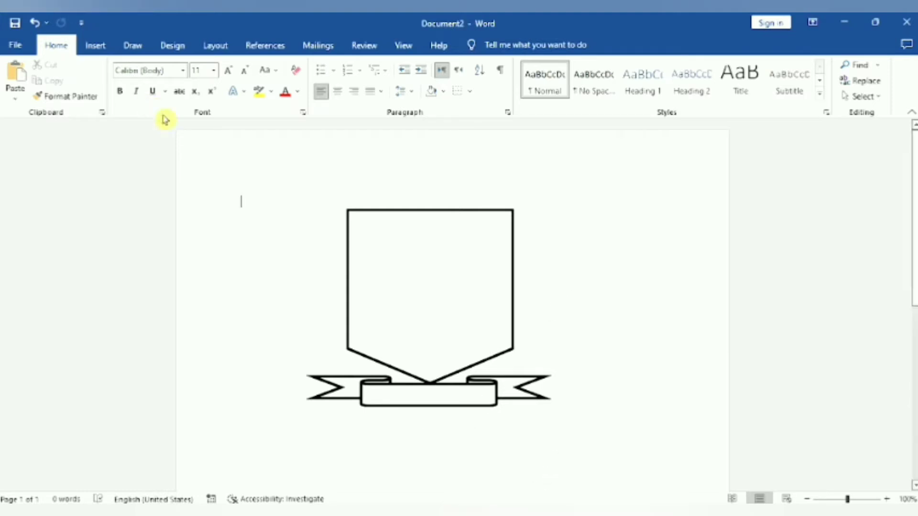
Draw a vertical straight line about 1.38" long from the midpoint of the shield's top edge down towards its centre
click(101, 48)
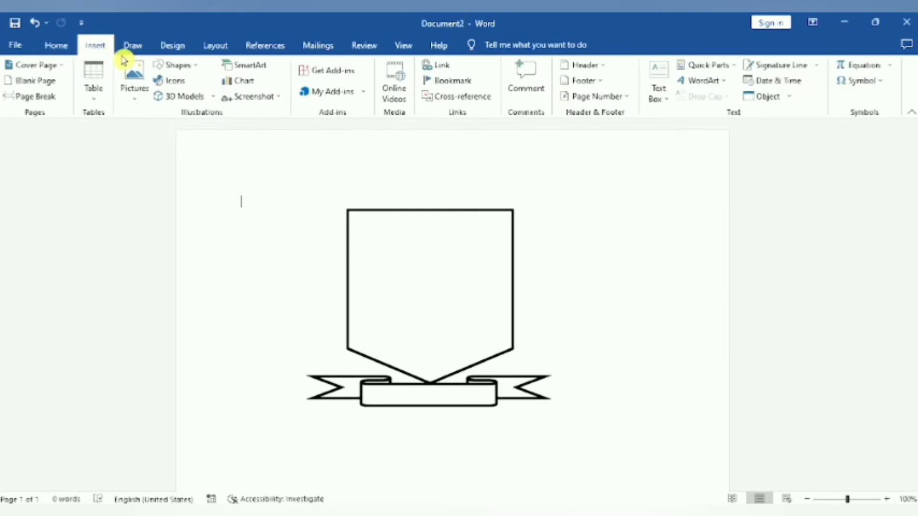
click(201, 68)
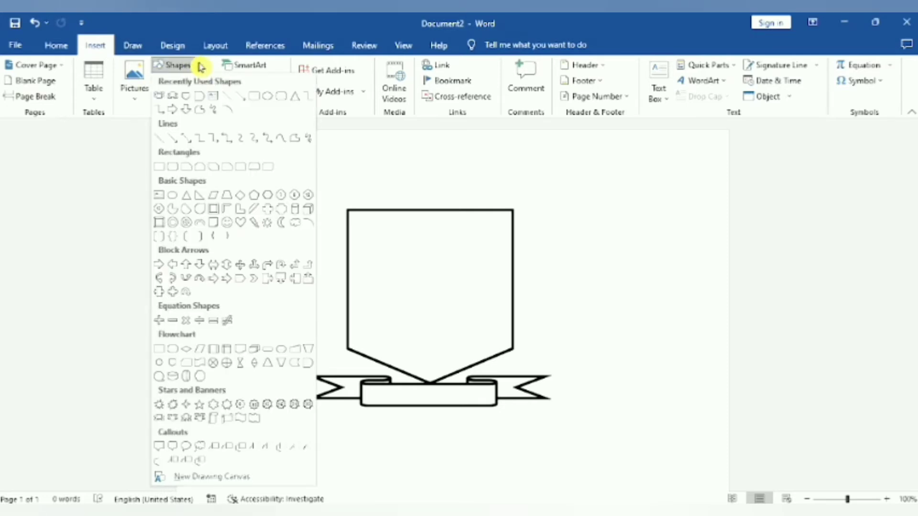
click(228, 100)
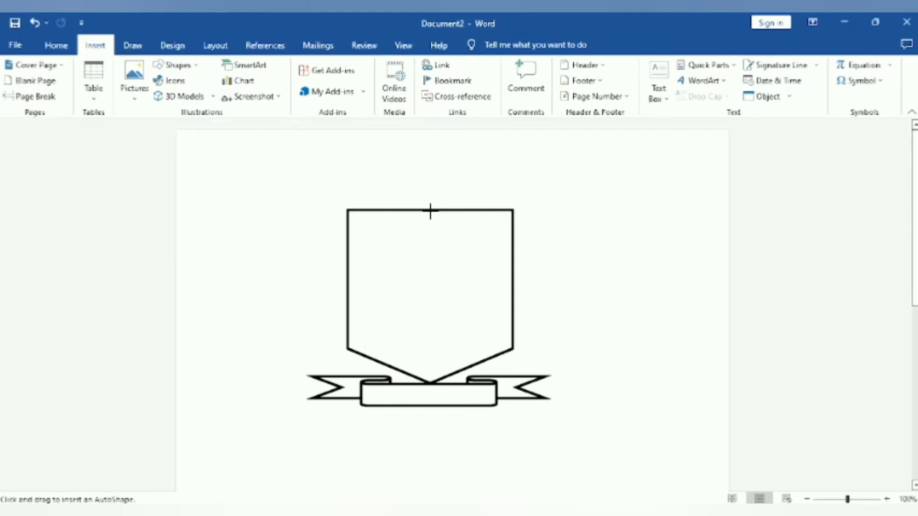
mouse_move(429, 210)
mouse_down()
mouse_move(433, 310)
mouse_move(430, 300)
mouse_up()
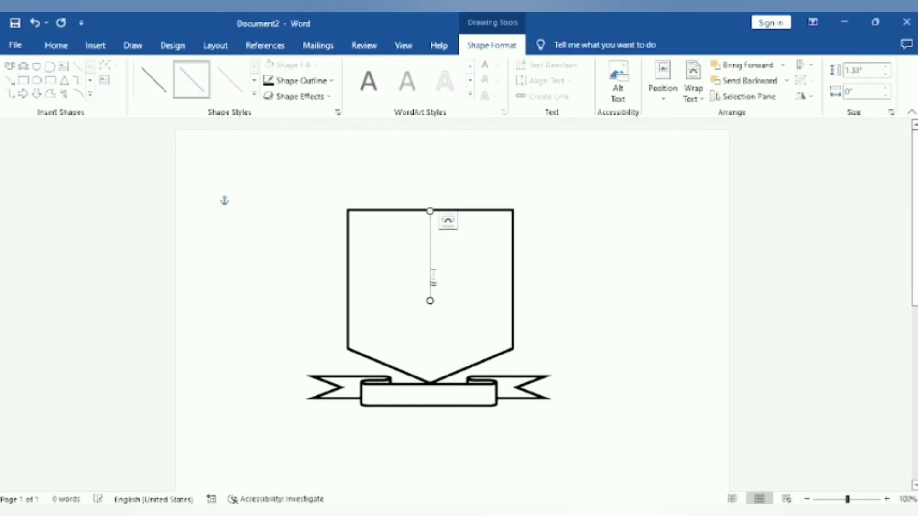
click(569, 238)
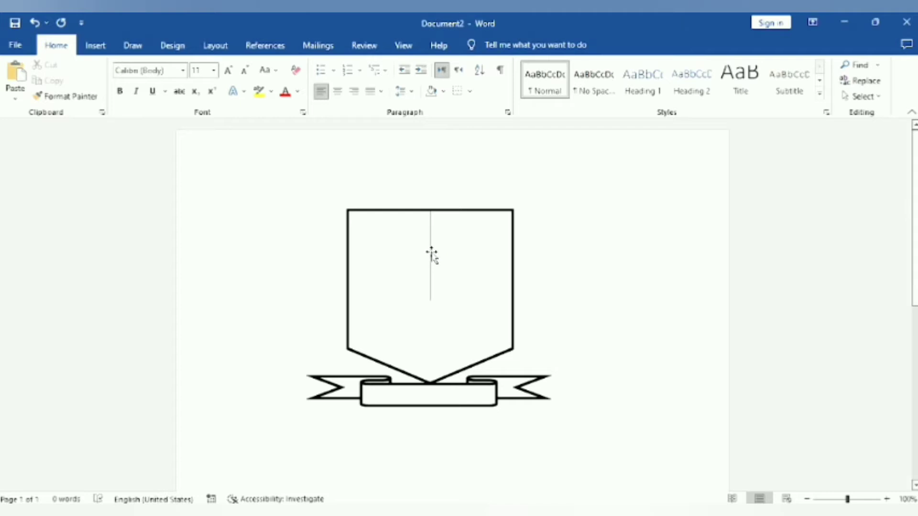
Set the vertical line's colour to black
click(430, 256)
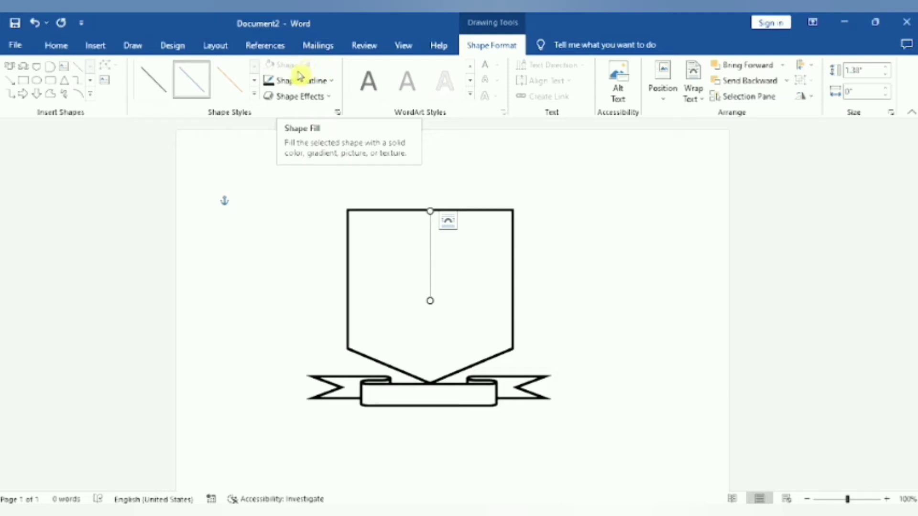
click(334, 86)
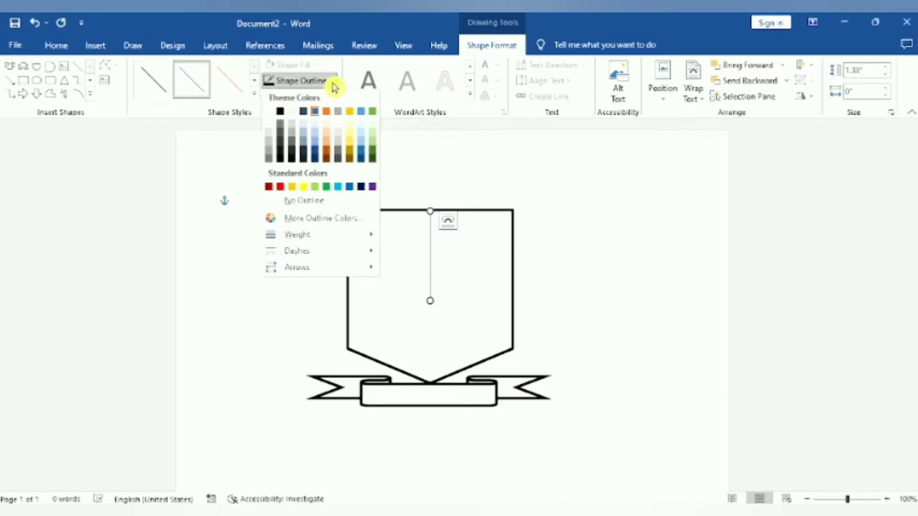
click(282, 112)
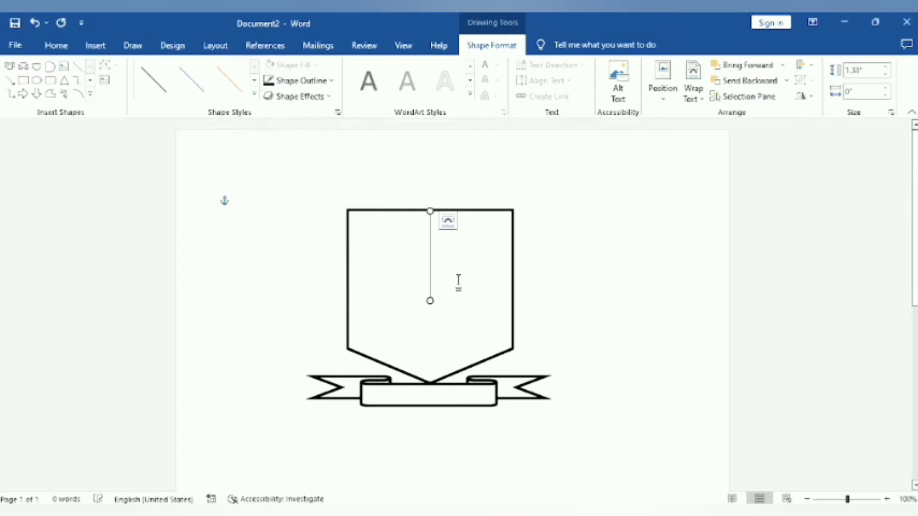
click(456, 305)
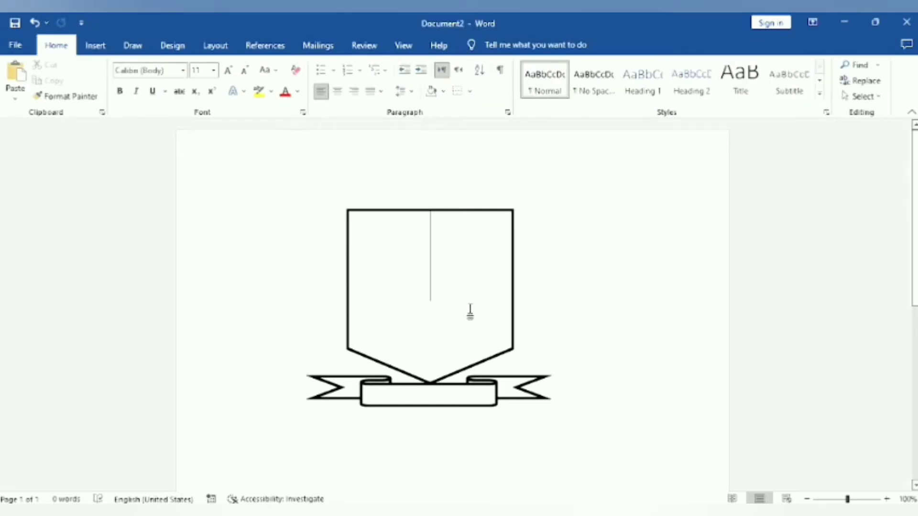
Set the vertical line's weight to 3 pt
click(430, 245)
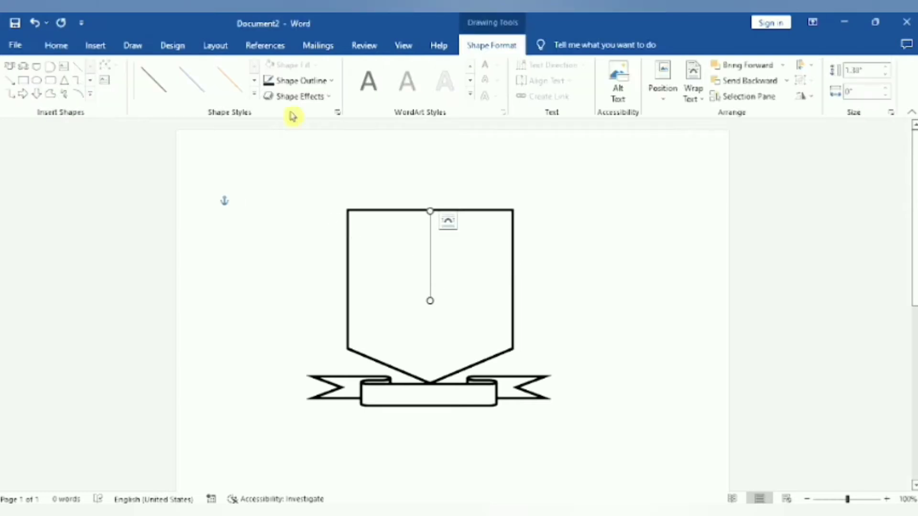
click(326, 82)
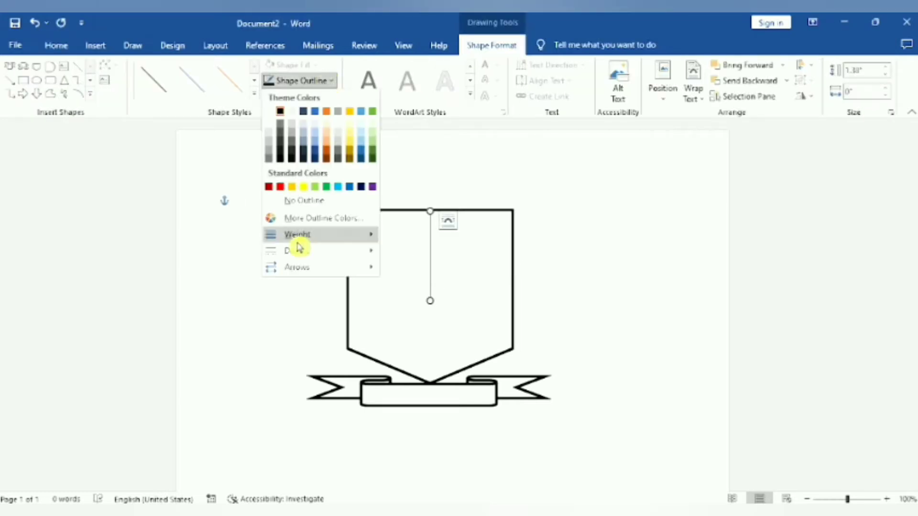
mouse_move(305, 236)
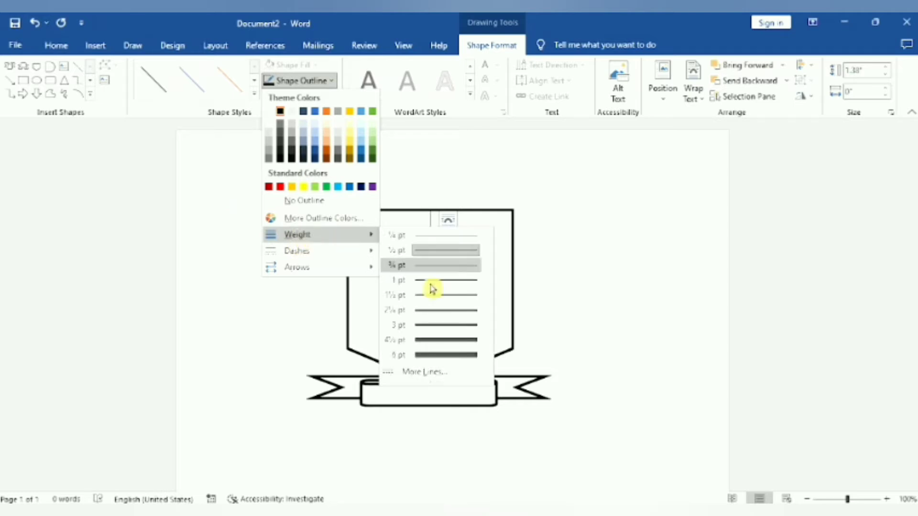
click(434, 327)
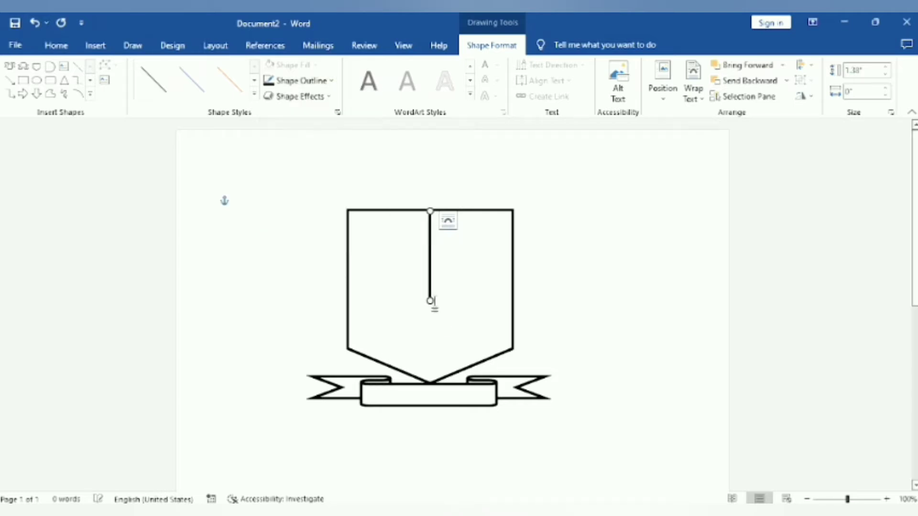
click(549, 291)
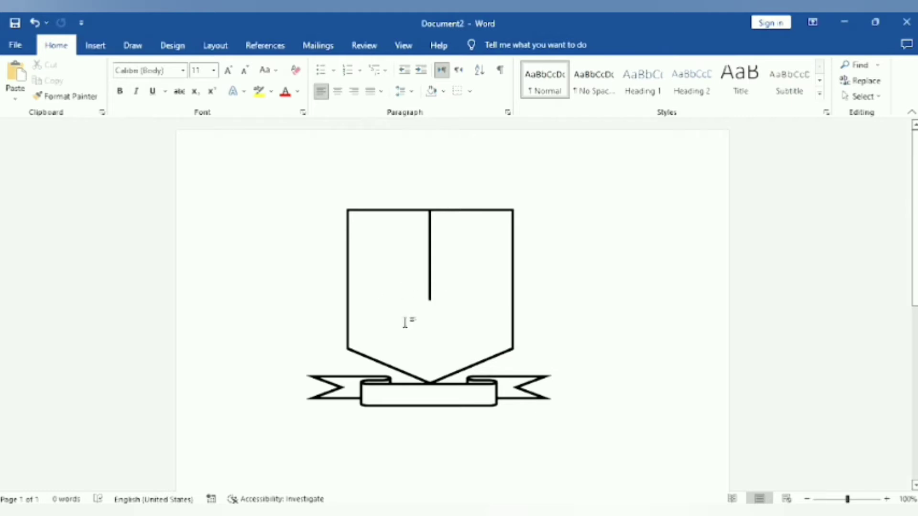
click(348, 317)
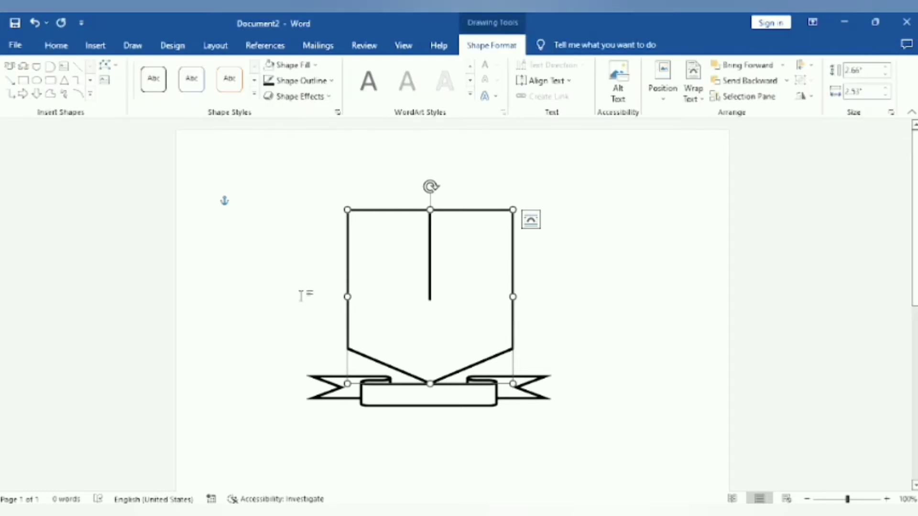
click(358, 313)
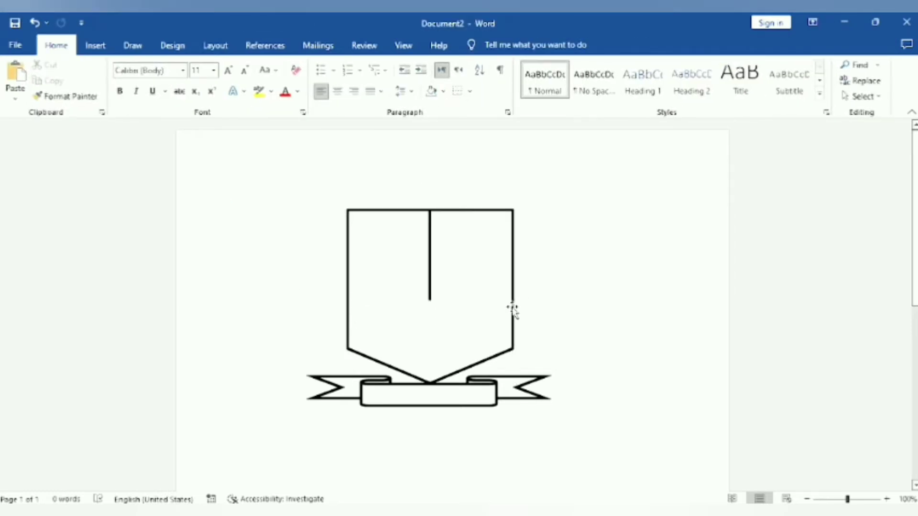
click(428, 254)
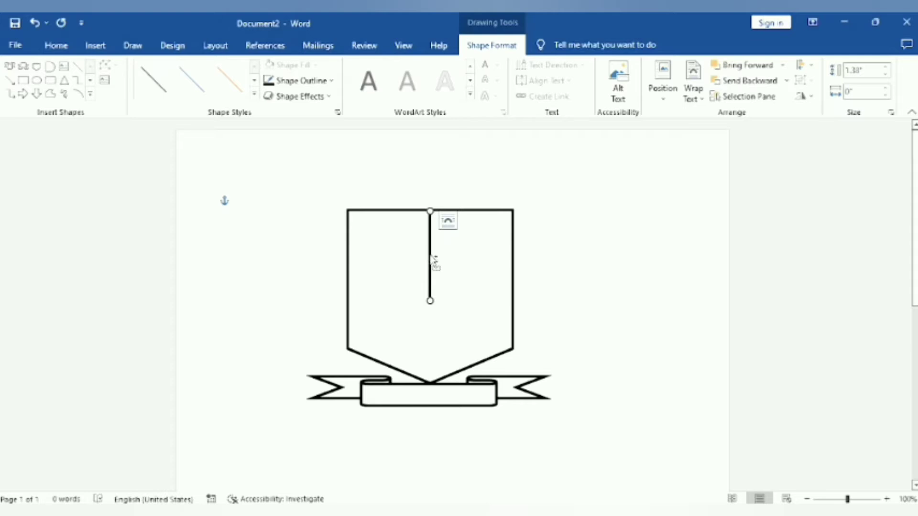
drag(431, 258, 451, 263)
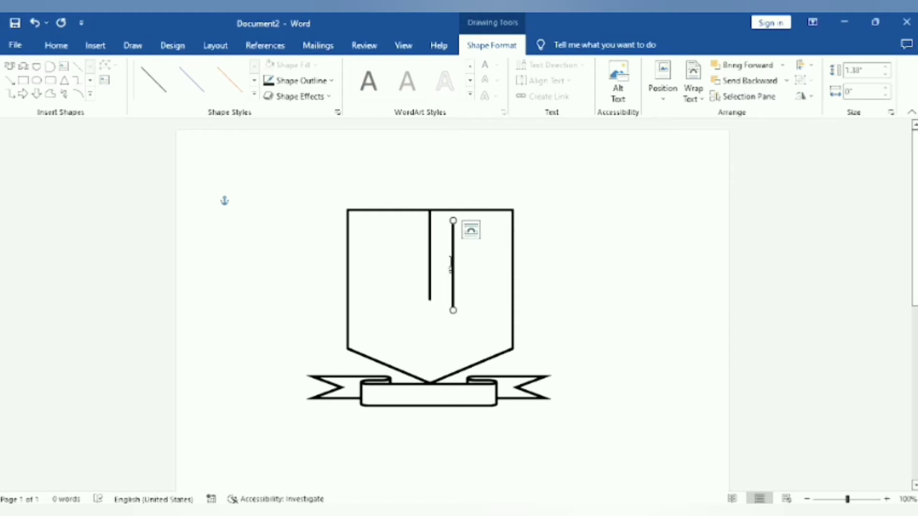
key(ctrl+z)
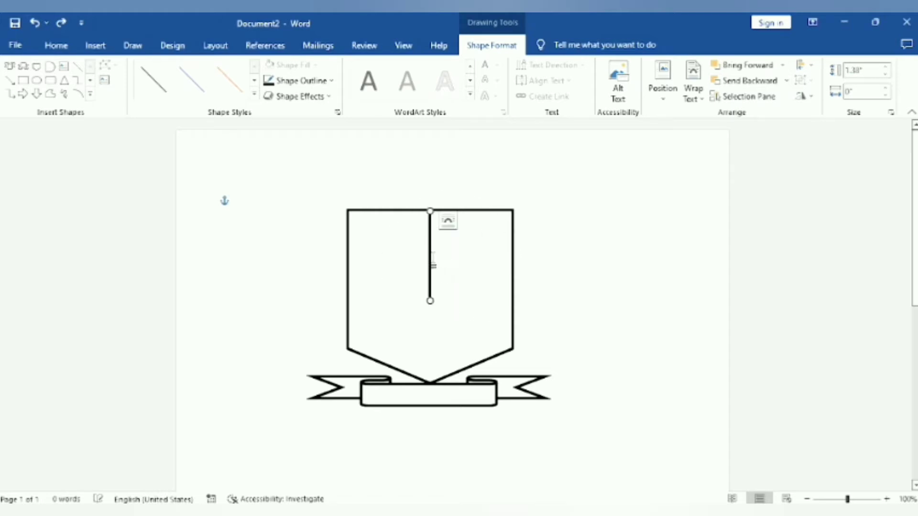
key(Escape)
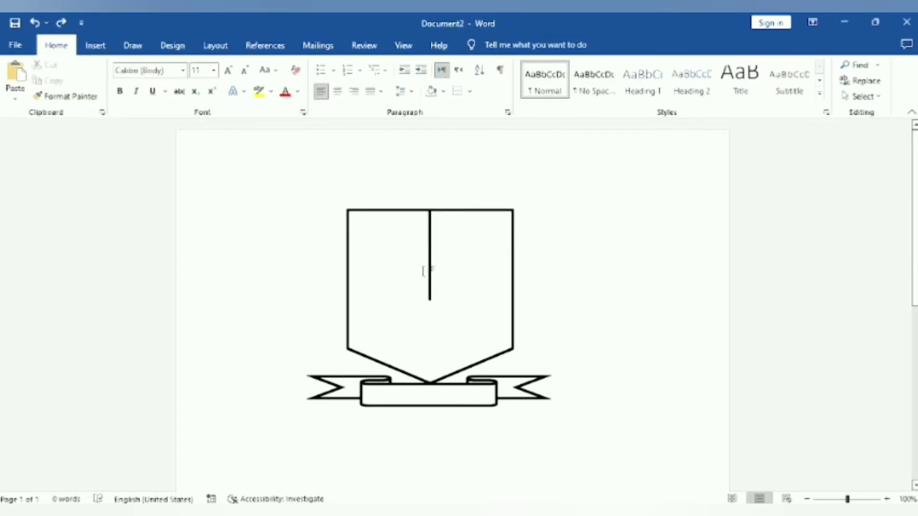
Duplicate the vertical line and turn the copy into a nearly horizontal divider about 2.56" wide spanning the shield's side edges
click(430, 271)
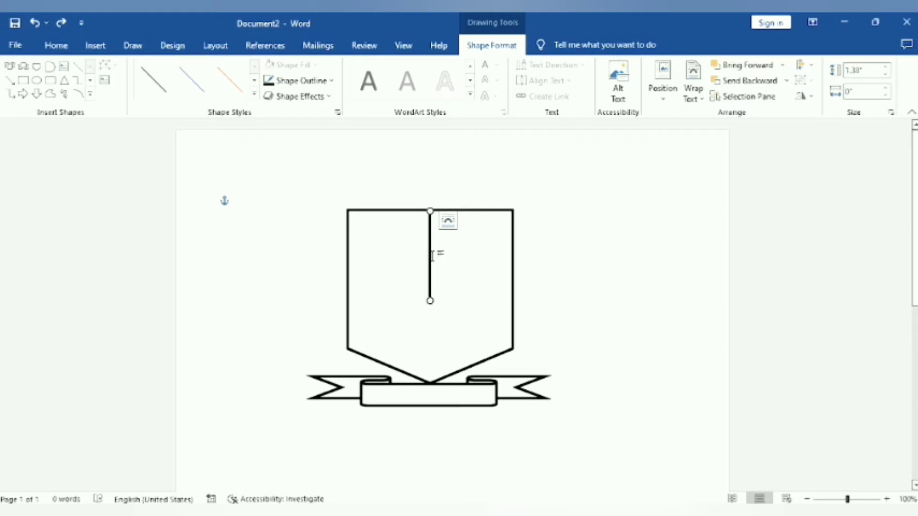
key(ctrl+d)
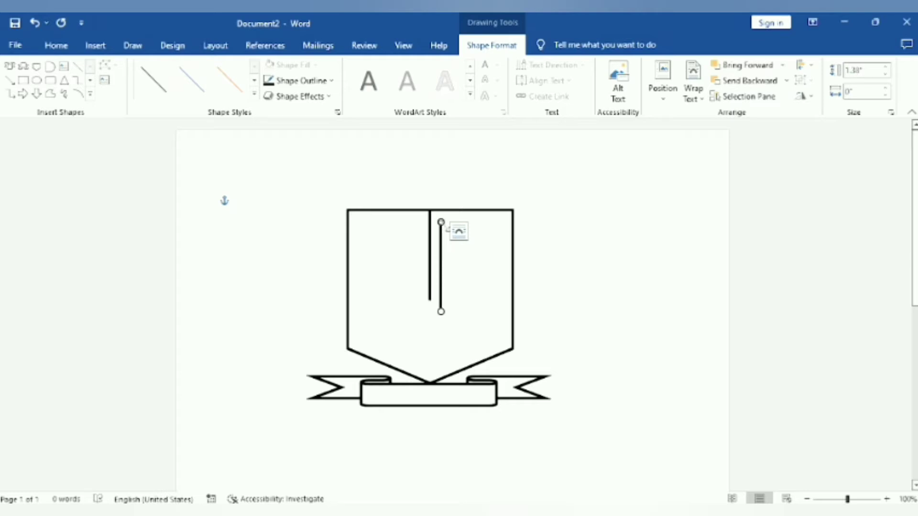
drag(440, 221, 513, 309)
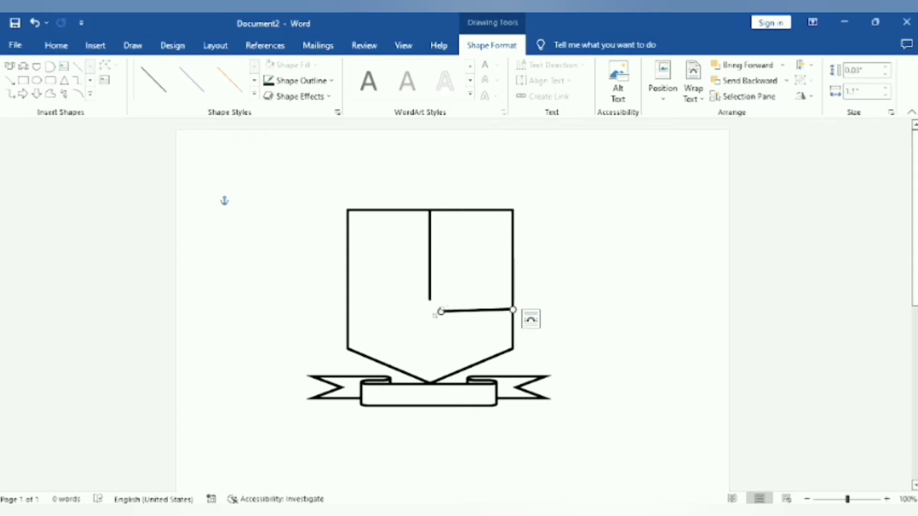
drag(435, 314, 346, 304)
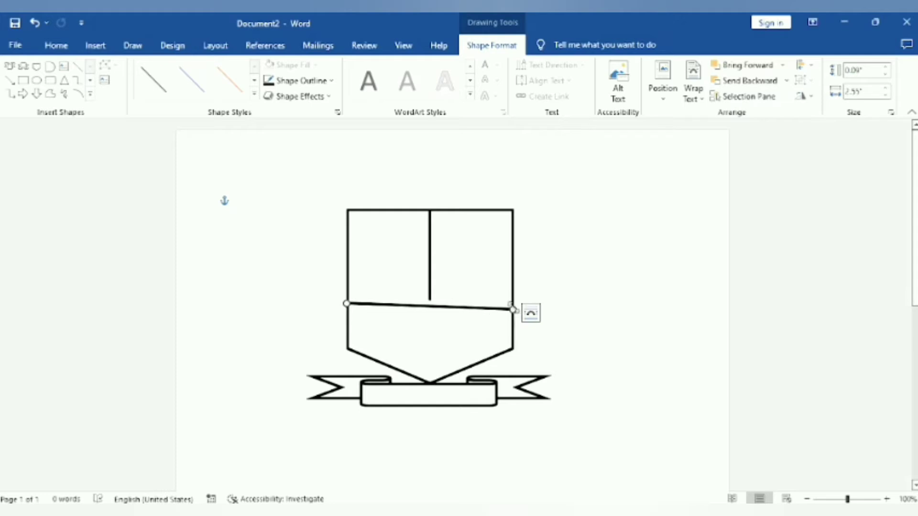
drag(513, 309, 513, 304)
click(570, 335)
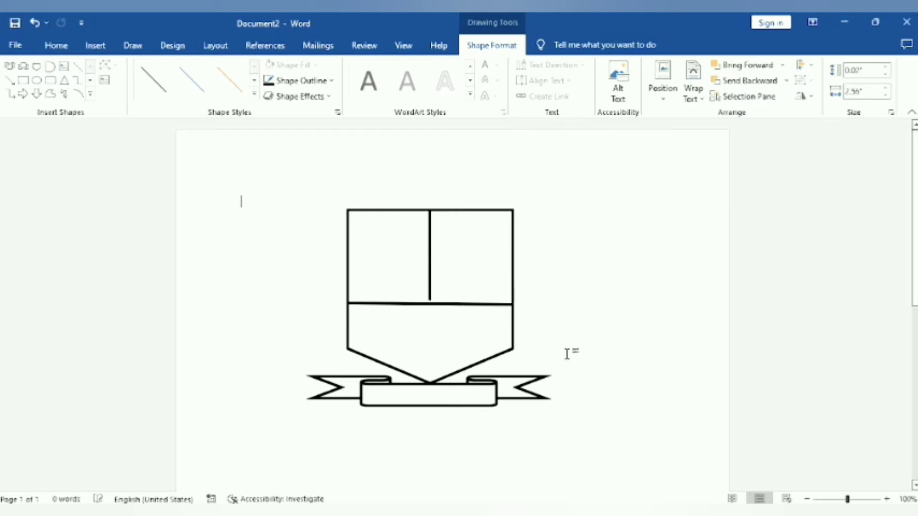
Nudge the horizontal divider up until it meets the lower end of the vertical line
click(453, 304)
key(Up)
key(Up)
key(Up)
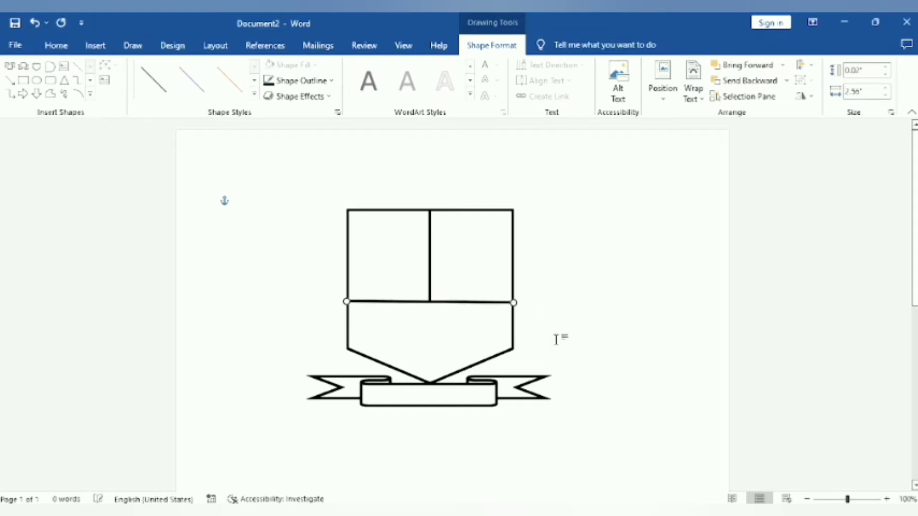
key(Up)
click(573, 344)
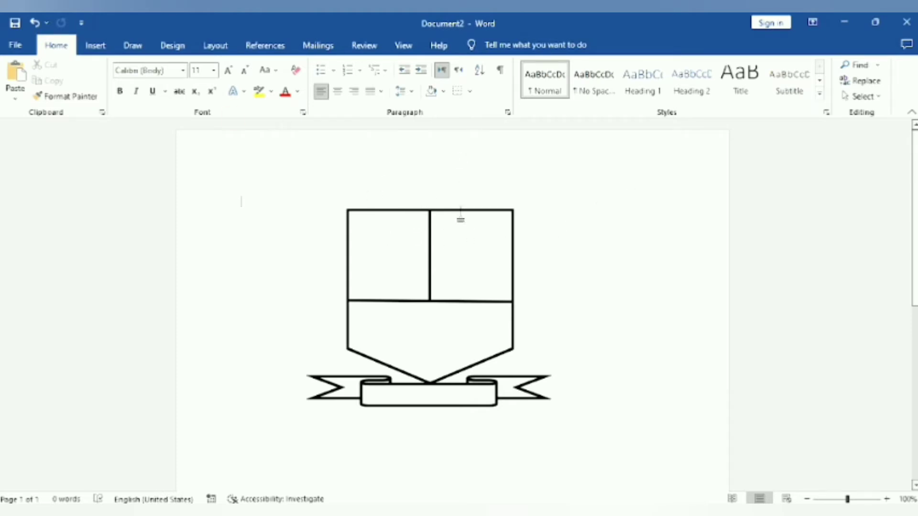
Draw a rectangle about 1" high and 0.84" wide inside the shield's upper-left section
click(95, 45)
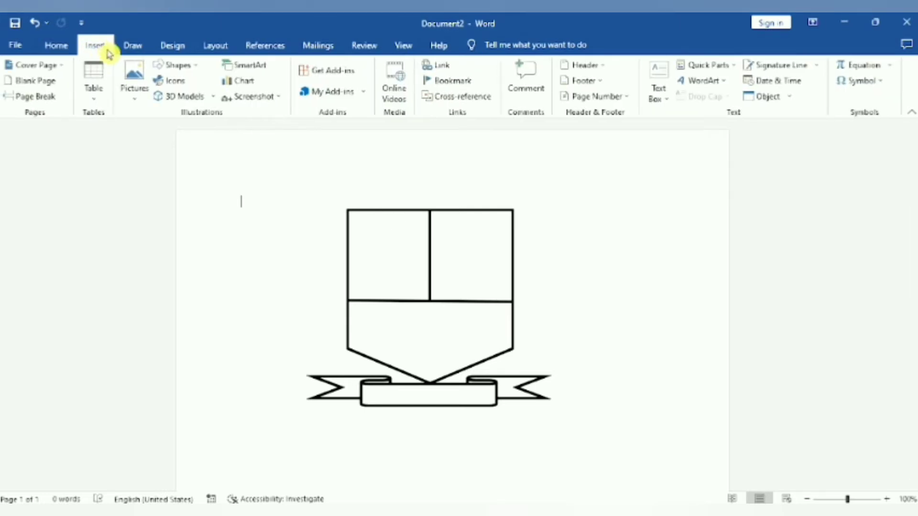
click(194, 67)
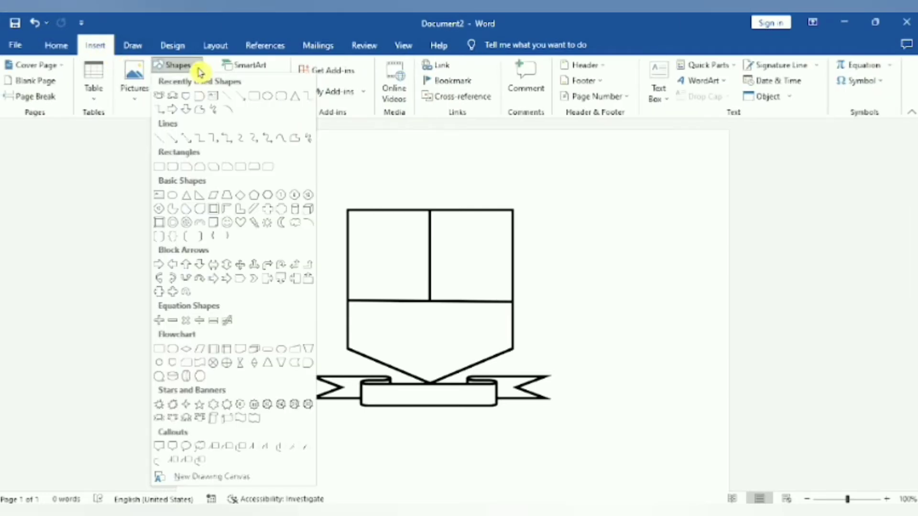
click(256, 100)
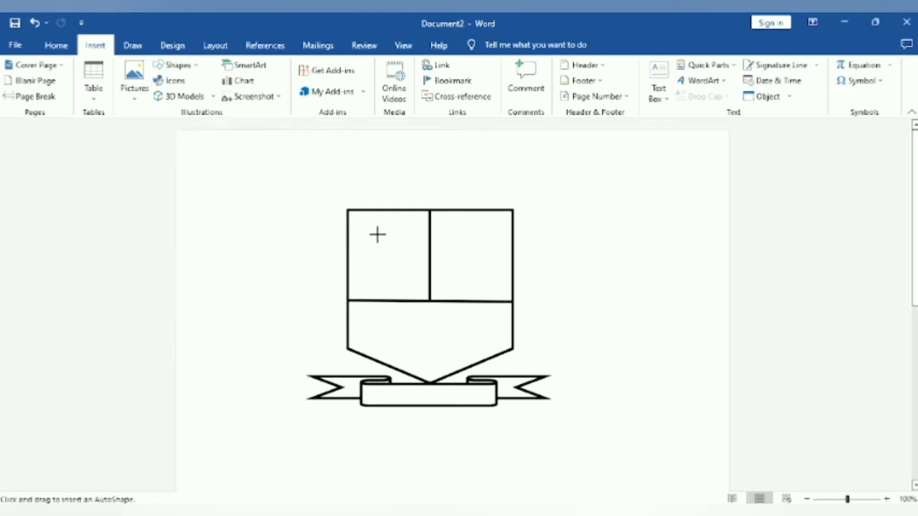
drag(366, 241, 416, 292)
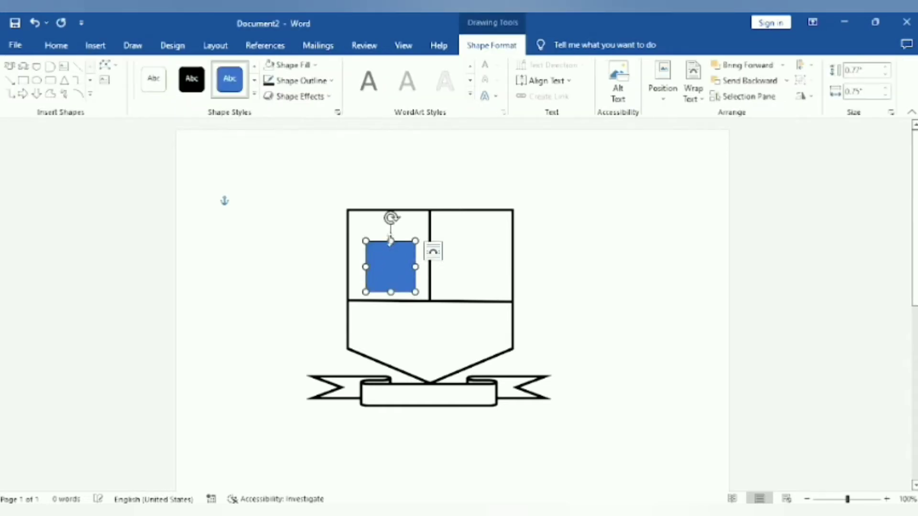
drag(390, 241, 390, 225)
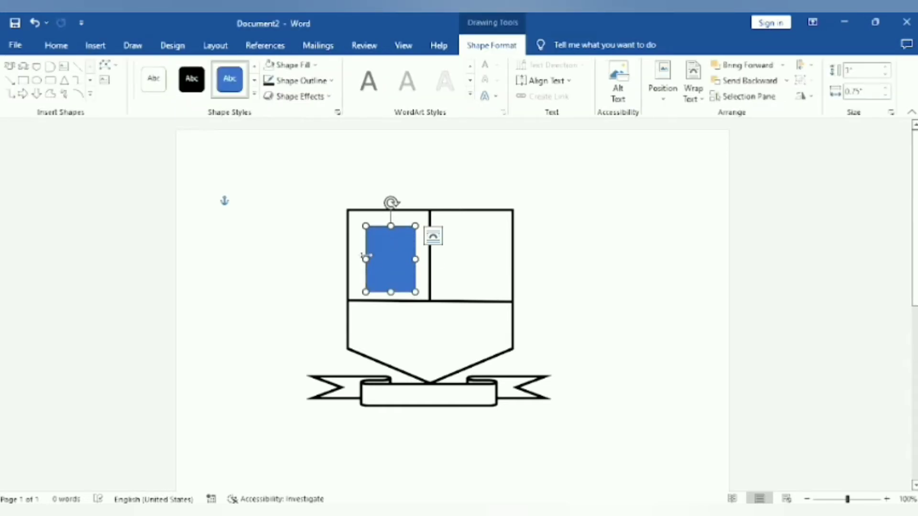
drag(366, 258, 359, 259)
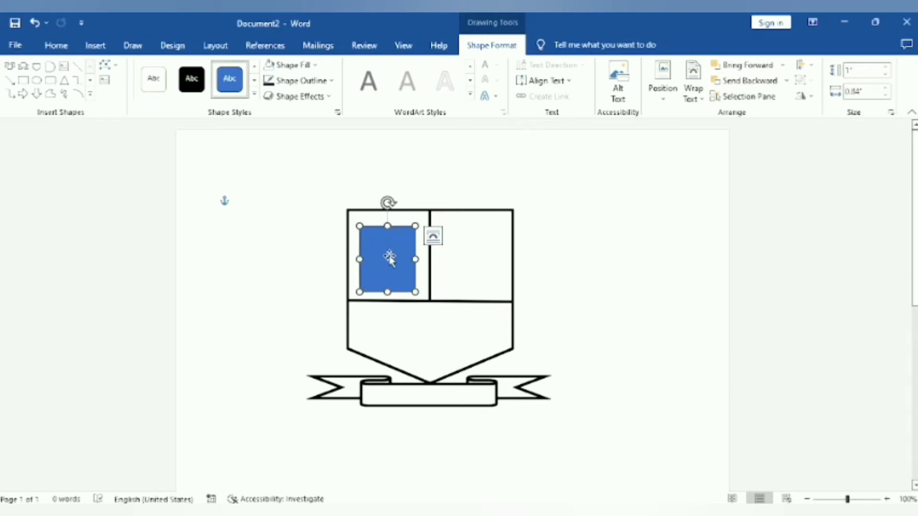
Fill the rectangle with the black graduation cap picture file from the designer folder
click(320, 66)
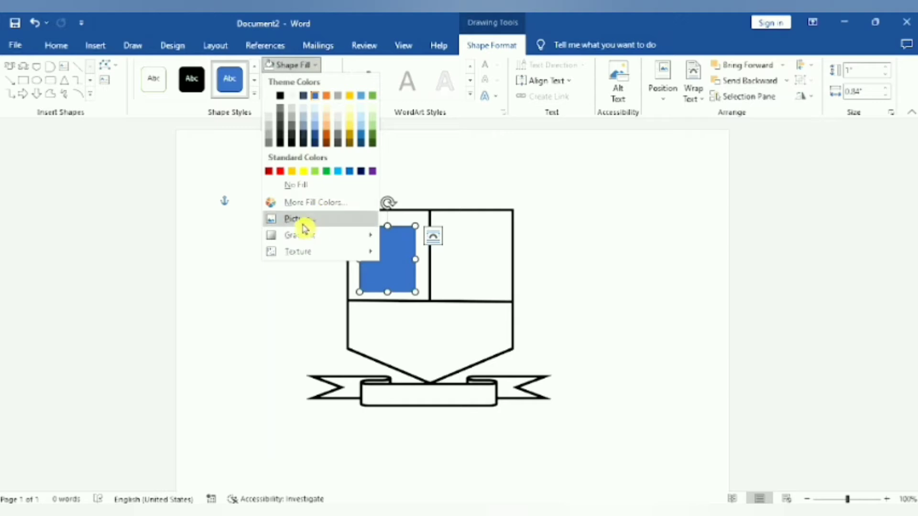
click(328, 221)
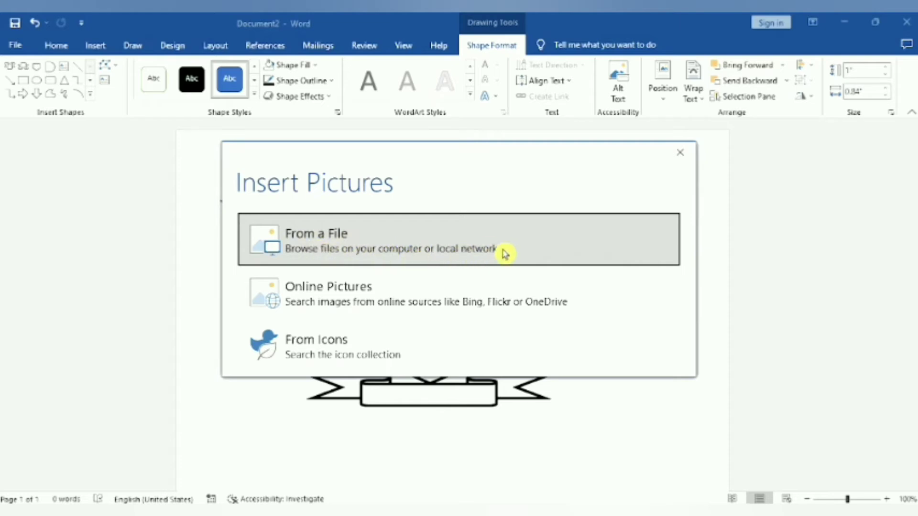
click(403, 249)
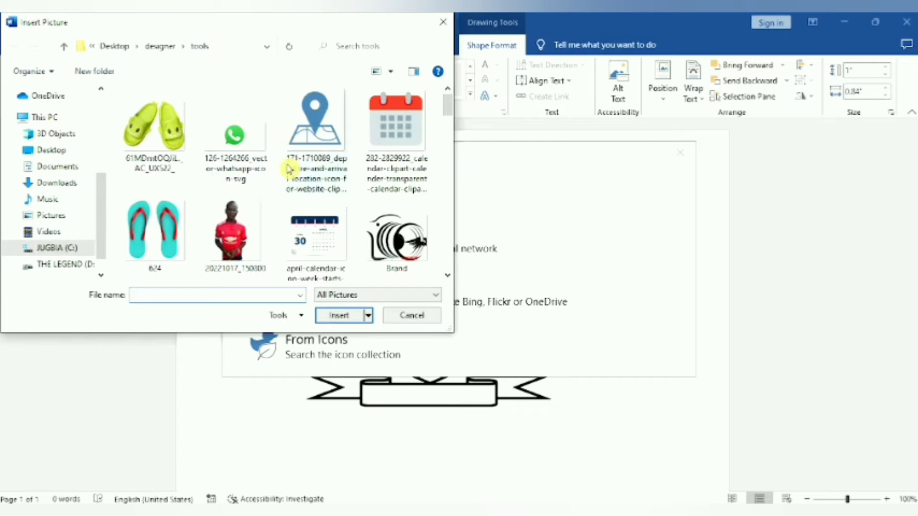
mouse_move(447, 113)
mouse_down()
mouse_move(446, 248)
mouse_move(447, 102)
mouse_up()
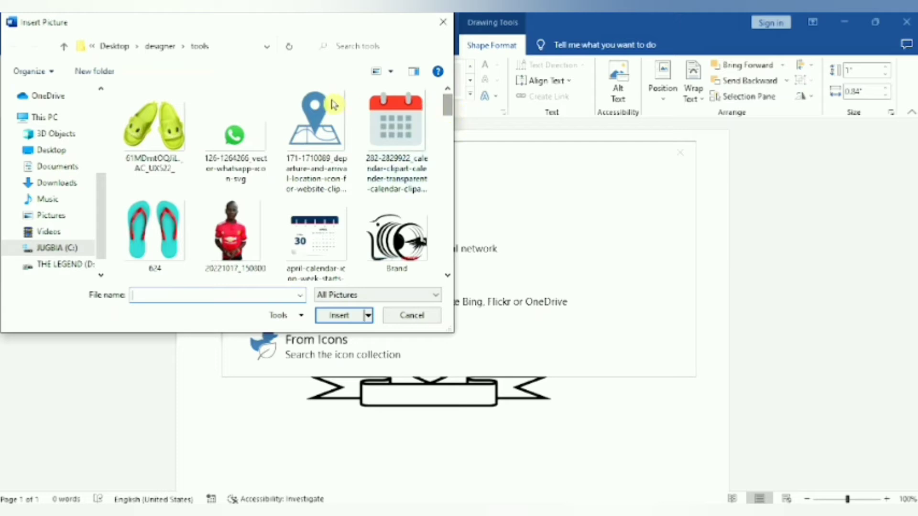
click(162, 50)
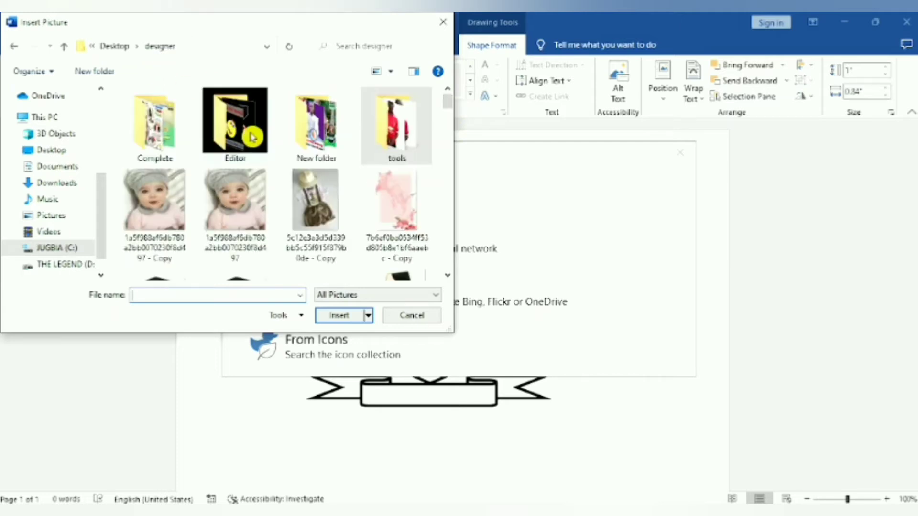
drag(450, 105, 454, 124)
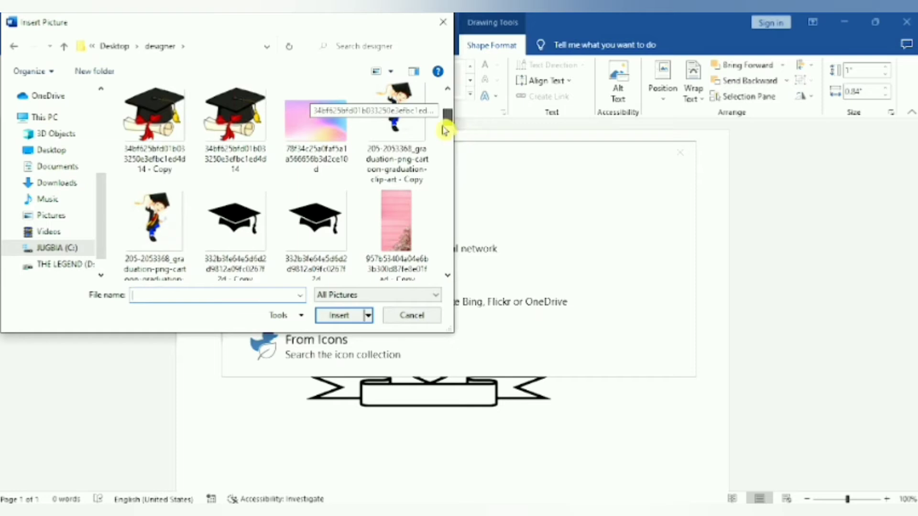
click(235, 221)
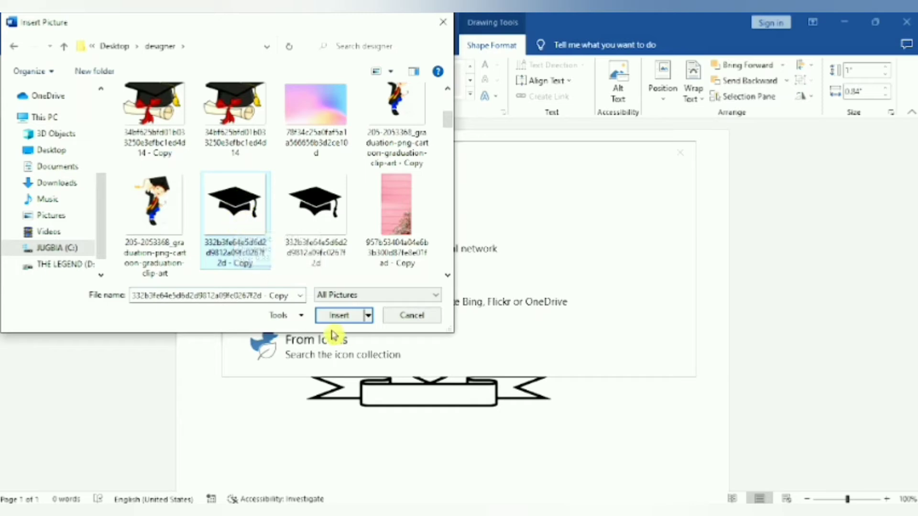
click(343, 316)
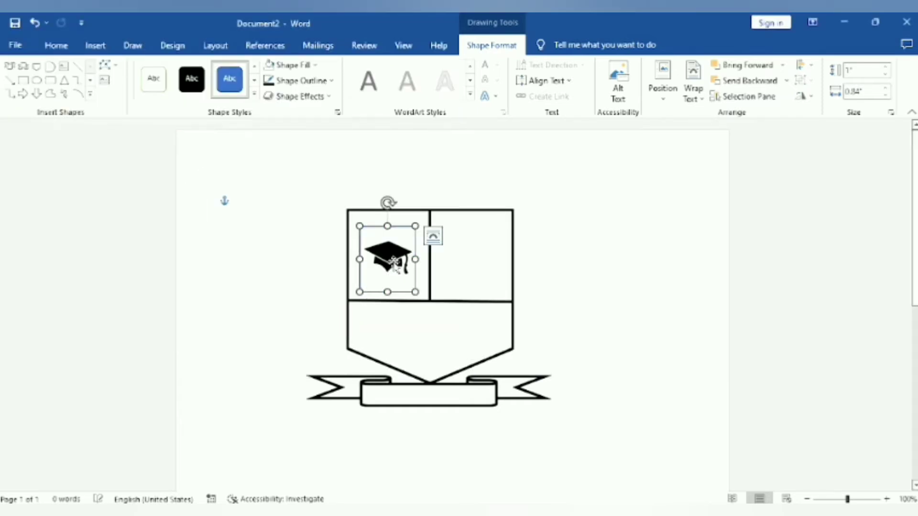
Widen the graduation cap rectangle to about 1.14" so it nearly fills the width of the shield's upper-left section
drag(415, 259, 447, 259)
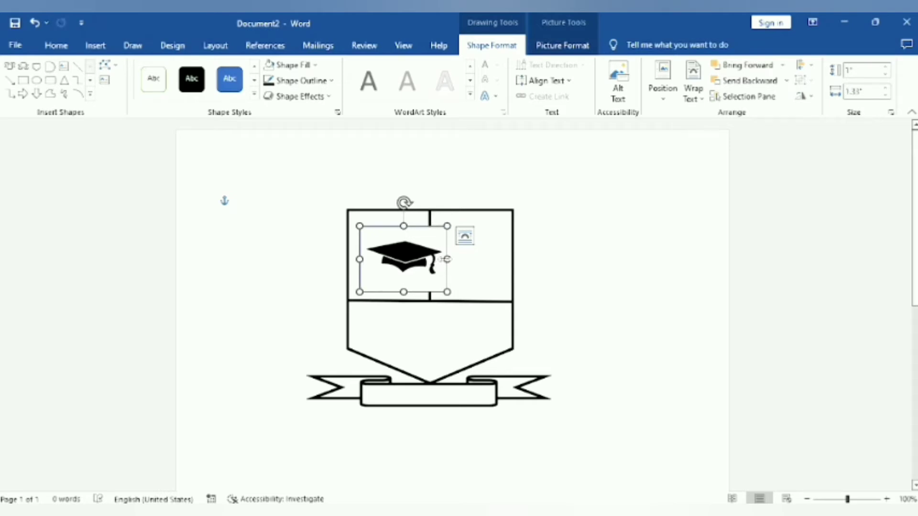
drag(447, 259, 424, 260)
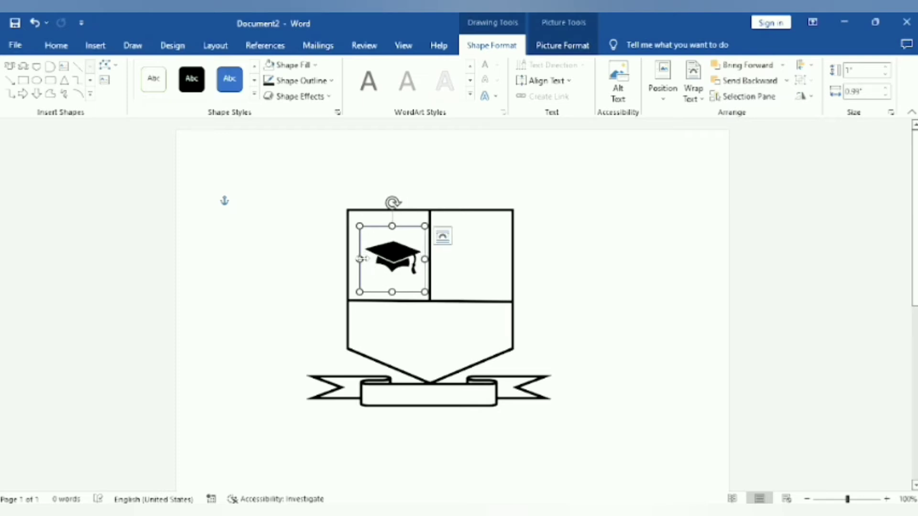
drag(359, 259, 350, 262)
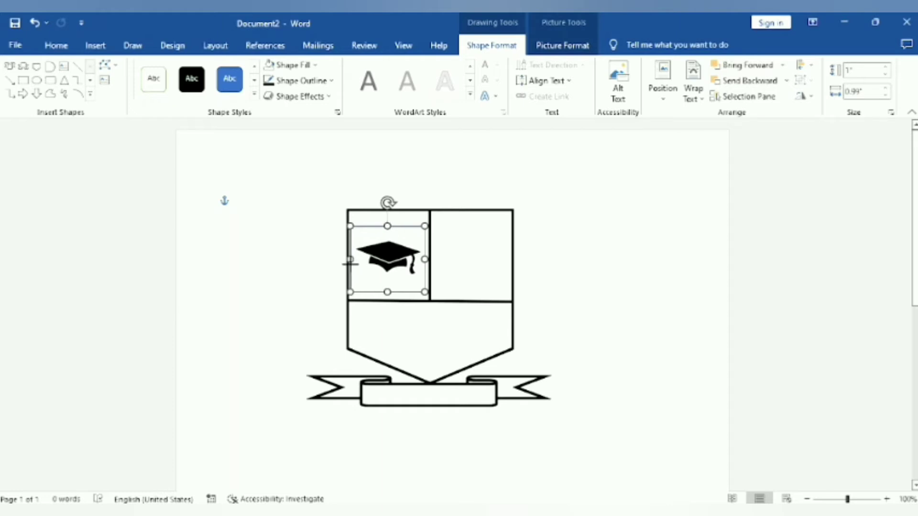
click(620, 271)
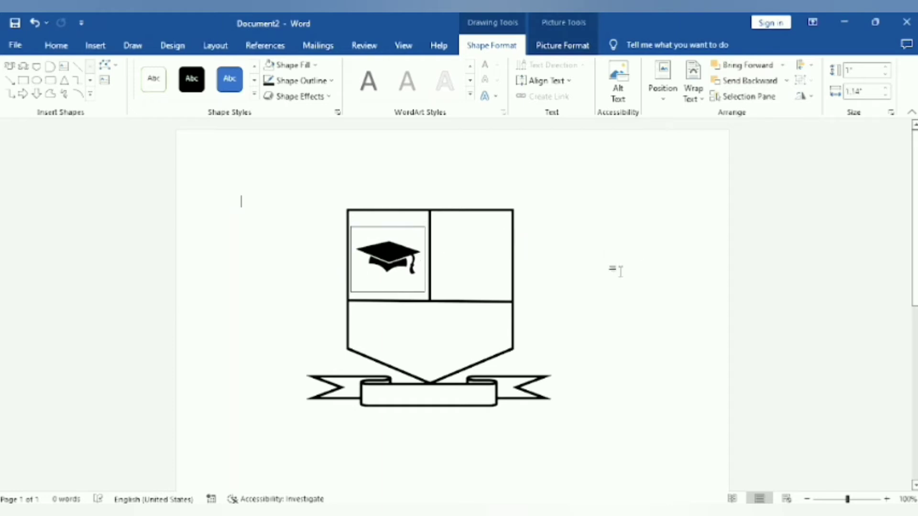
Remove the outline from the graduation cap rectangle
click(404, 235)
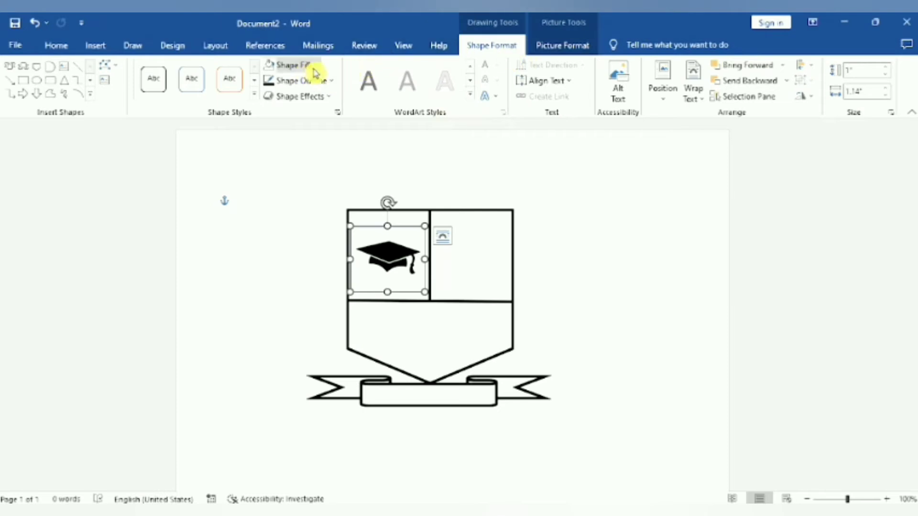
click(331, 80)
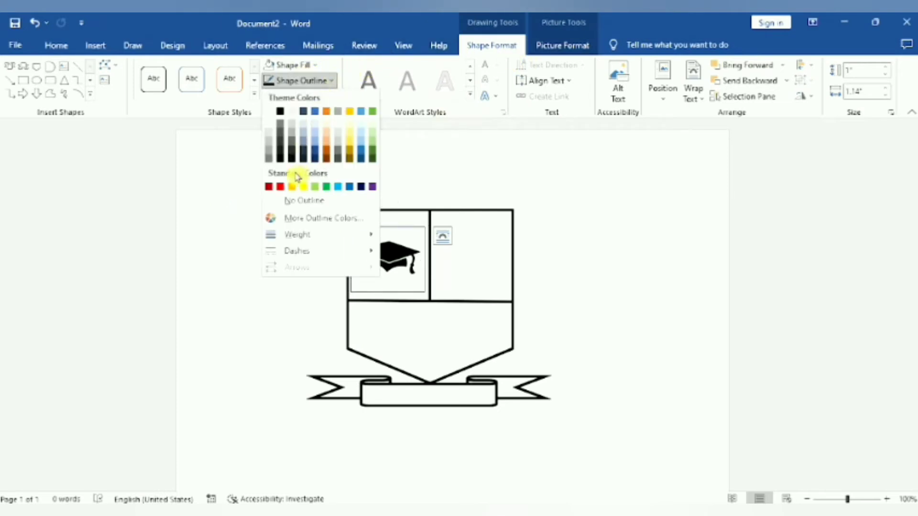
click(319, 203)
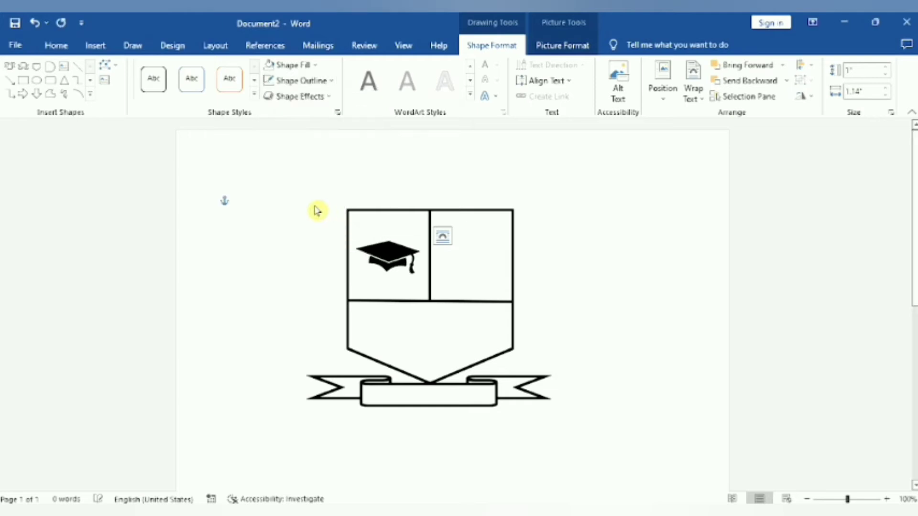
click(580, 266)
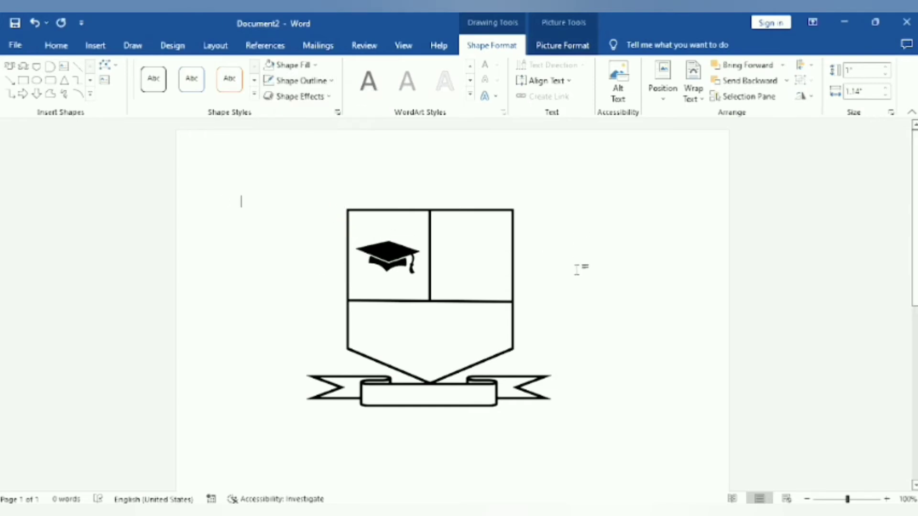
click(380, 270)
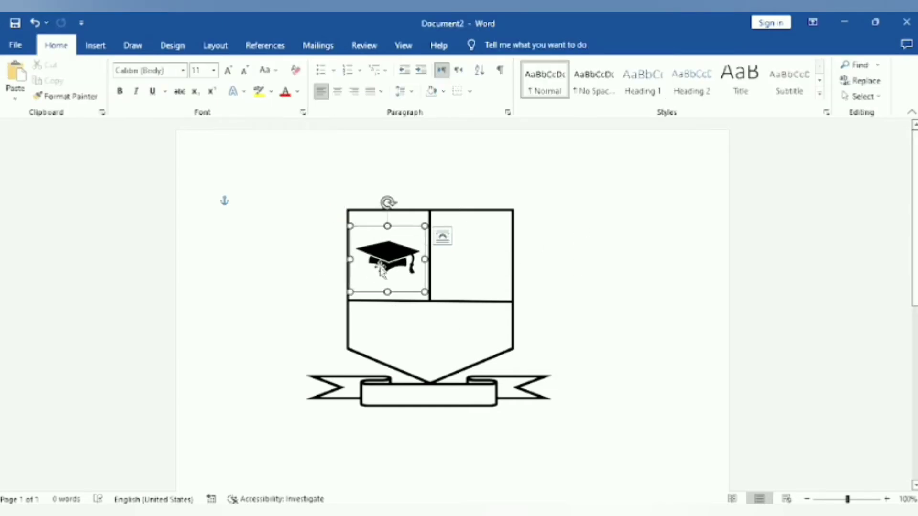
click(476, 243)
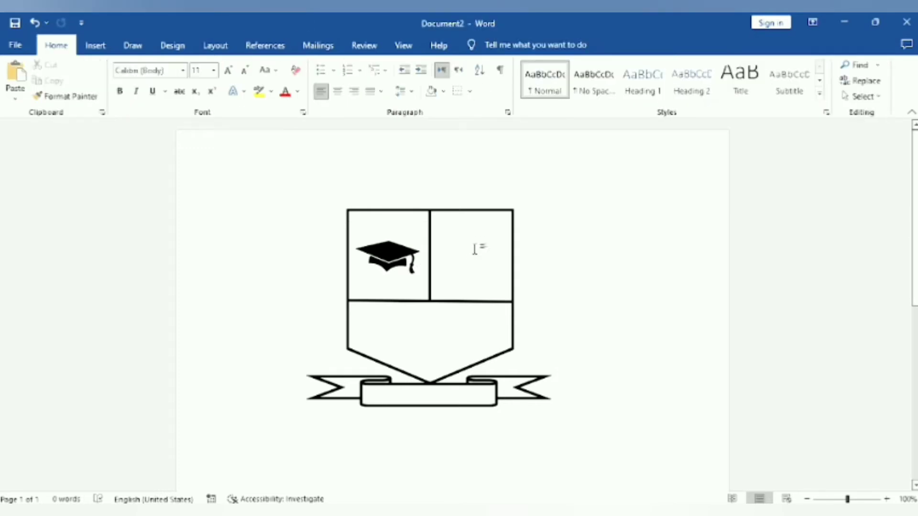
click(96, 44)
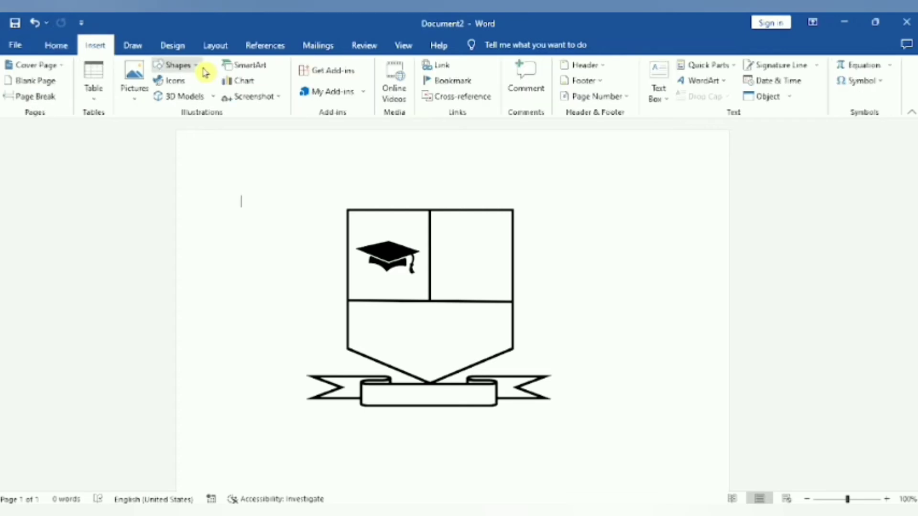
click(178, 65)
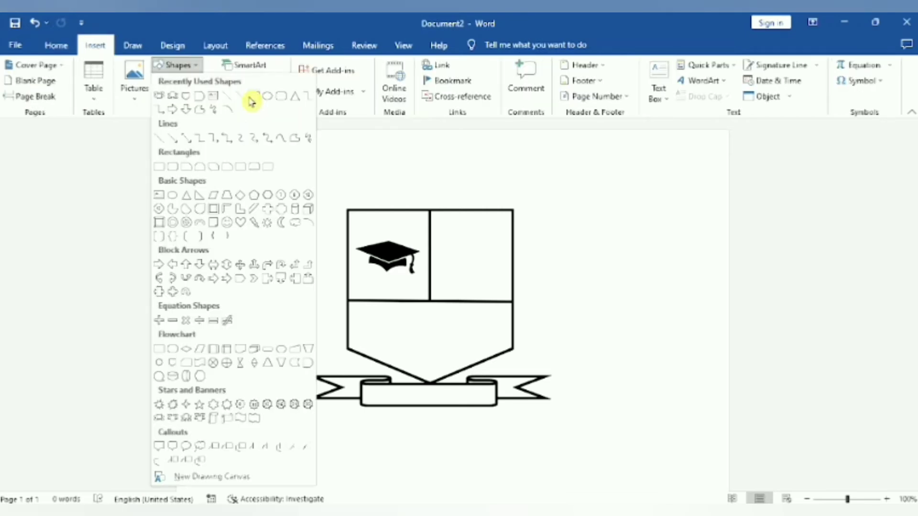
click(603, 295)
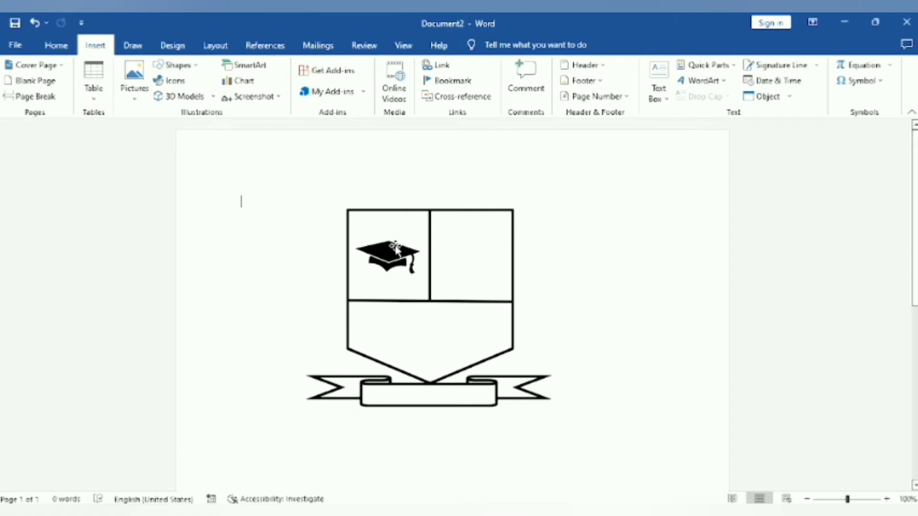
Duplicate the graduation cap rectangle into the shield's upper-right section and fill the copy with picture 624 from the tools folder
click(416, 258)
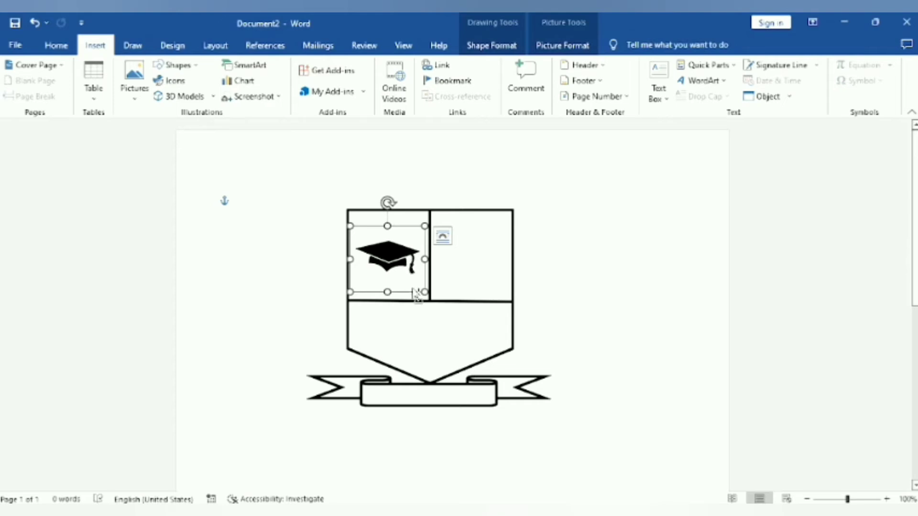
drag(414, 290, 470, 283)
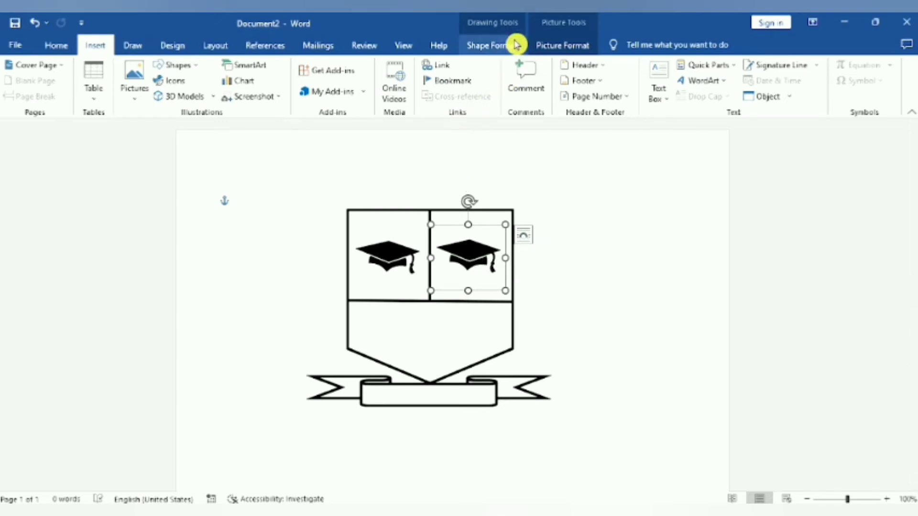
click(493, 44)
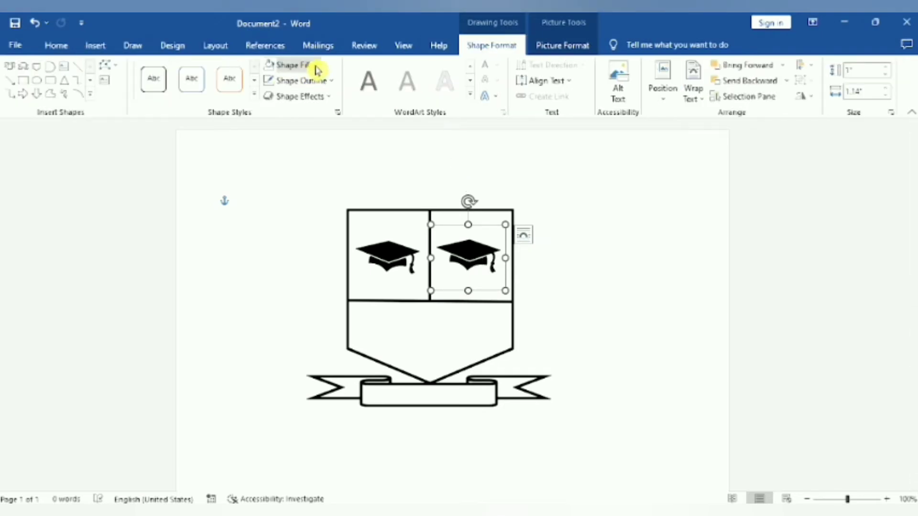
click(314, 65)
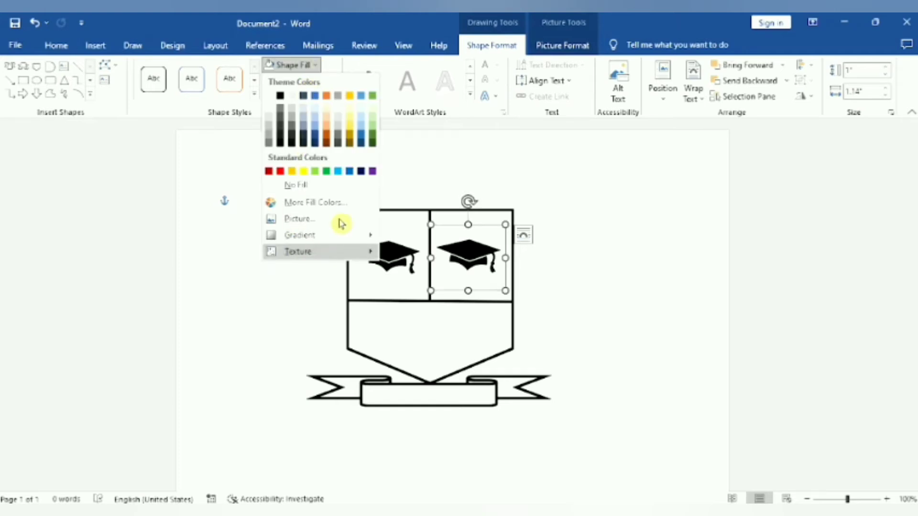
click(306, 219)
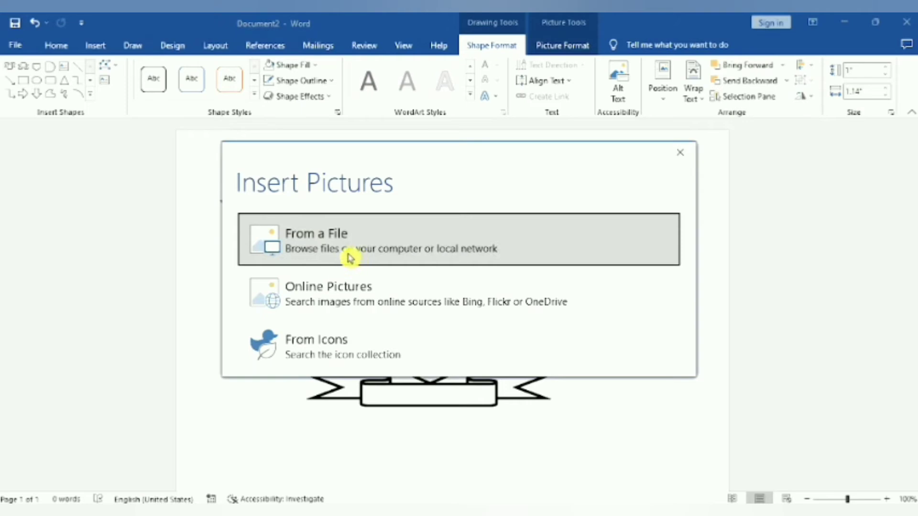
click(394, 233)
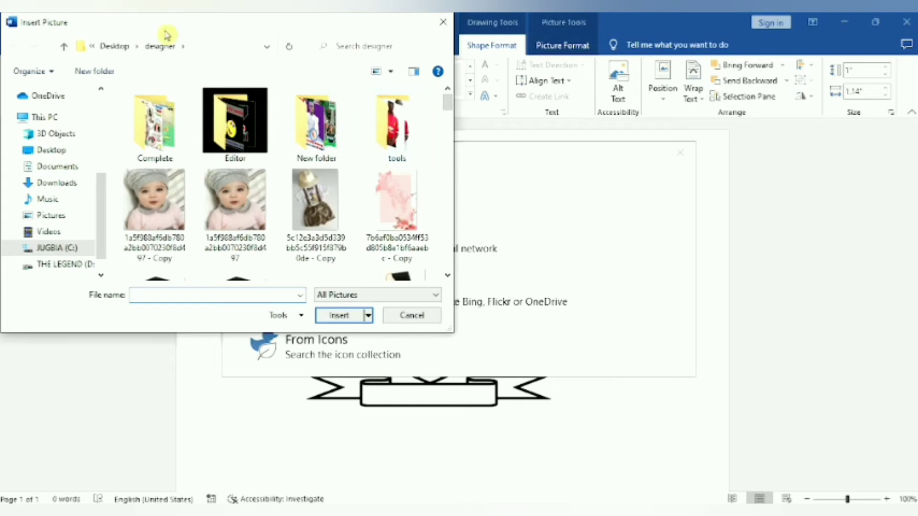
click(399, 137)
double_click(399, 137)
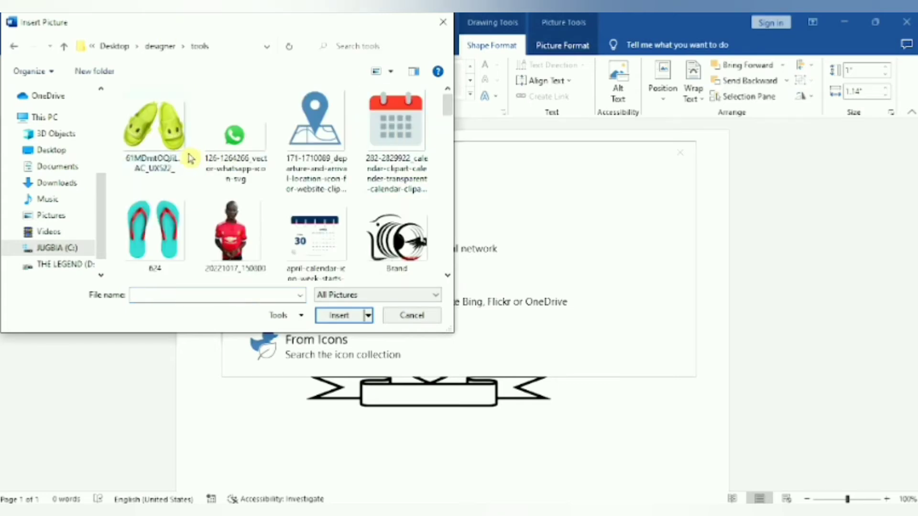
click(169, 225)
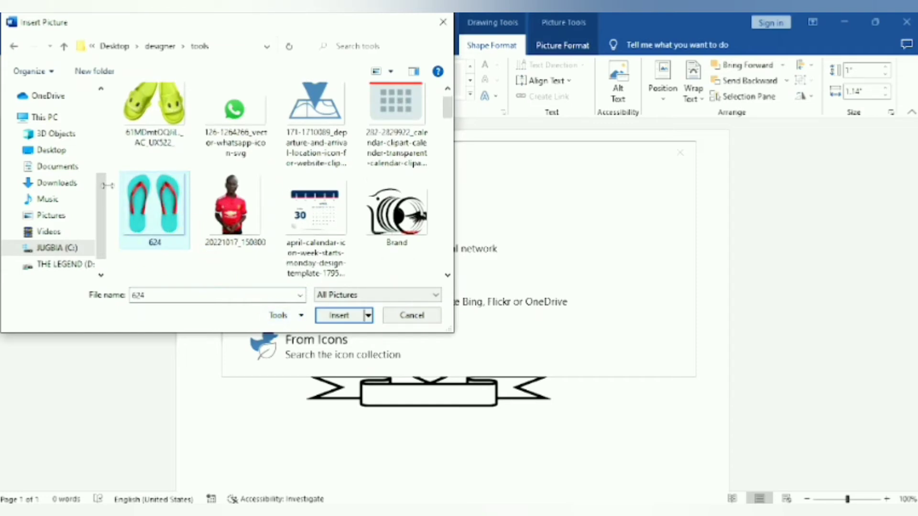
click(359, 319)
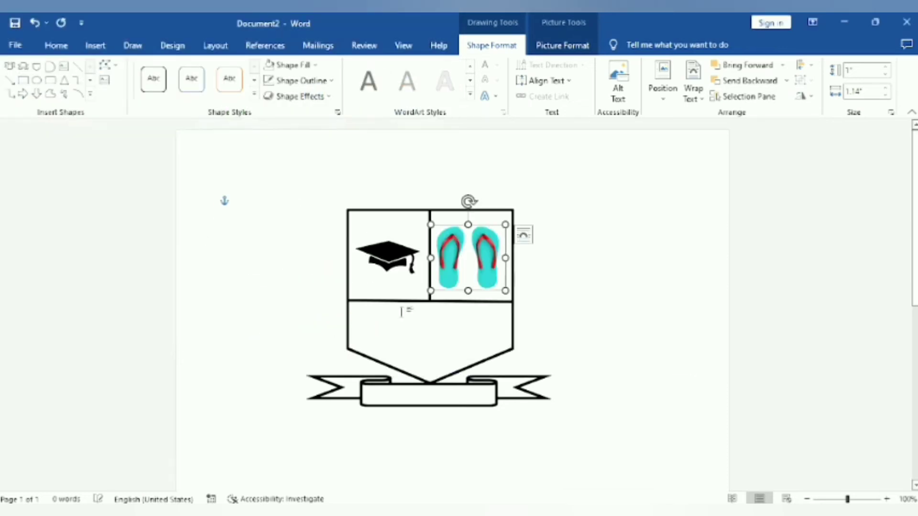
click(584, 289)
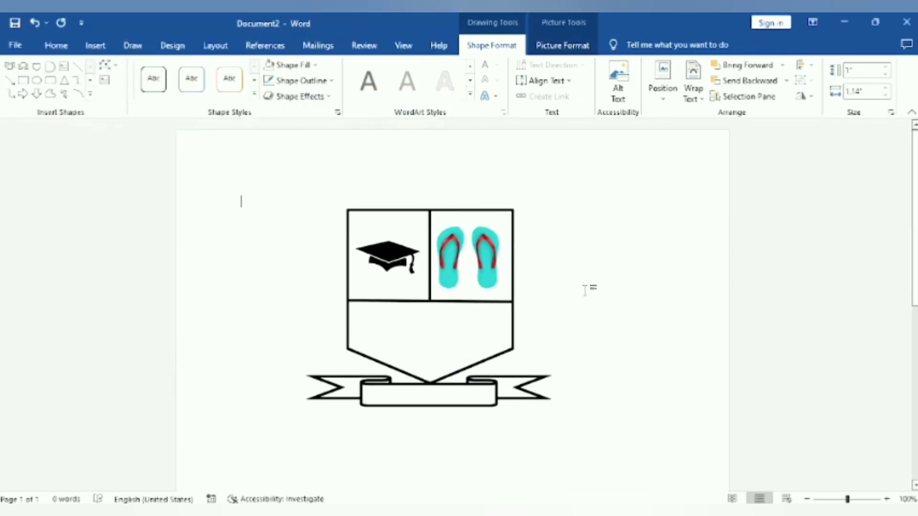
Place a copy of the flip-flops rectangle in the middle of the shield's lower section
click(449, 262)
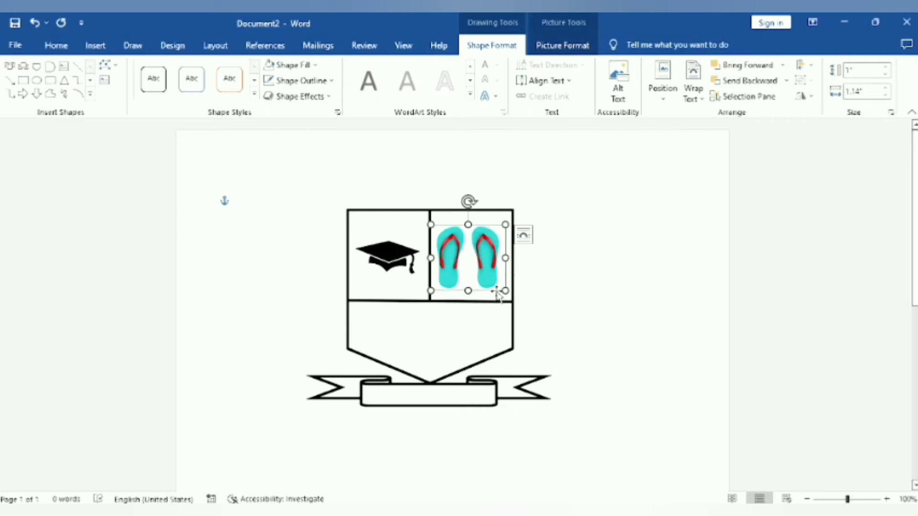
click(523, 235)
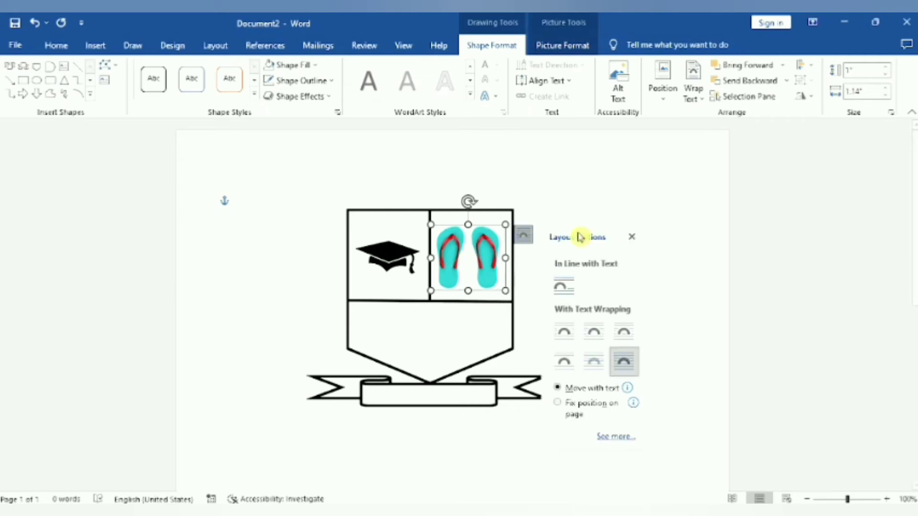
click(610, 185)
click(480, 261)
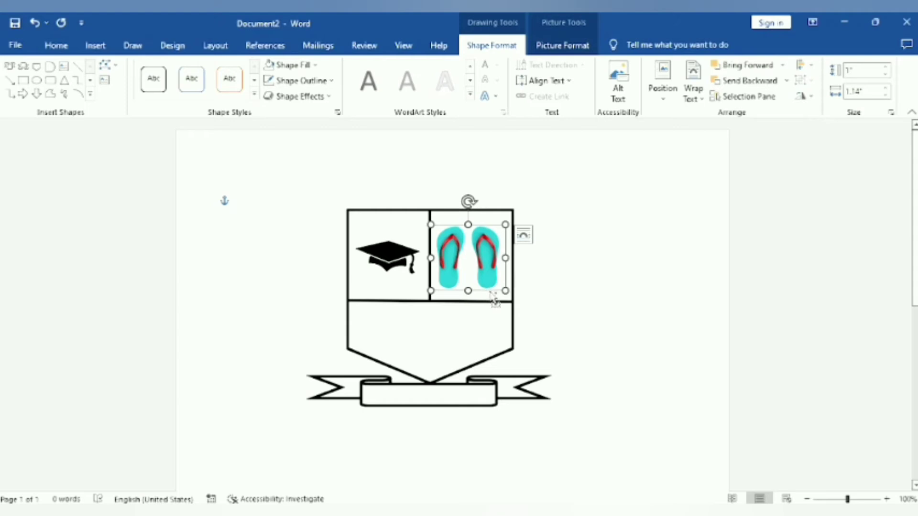
drag(494, 299, 454, 368)
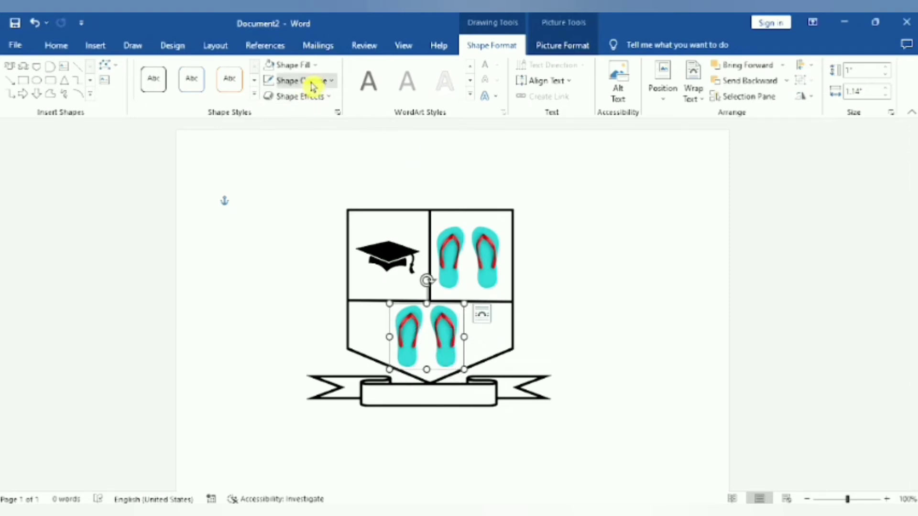
Fill the lower section's rectangle with the coat of arms picture file named images from the tools folder
click(314, 68)
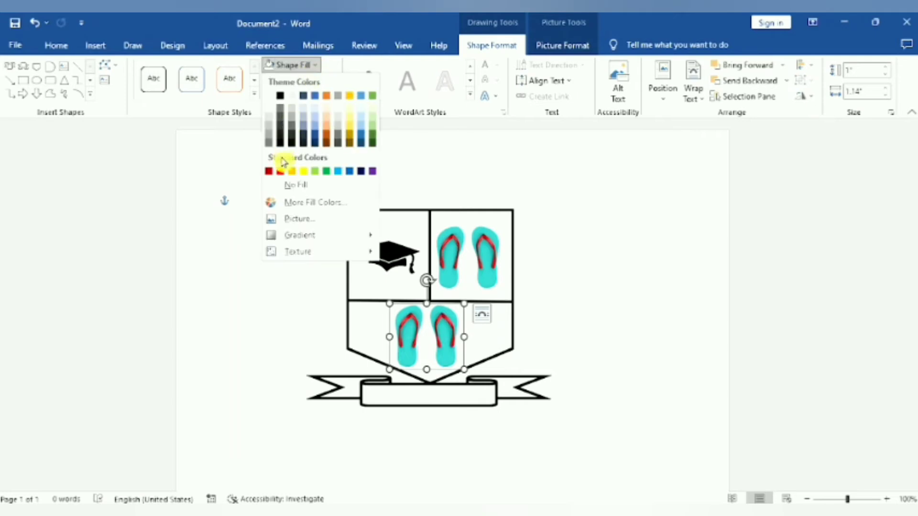
click(320, 223)
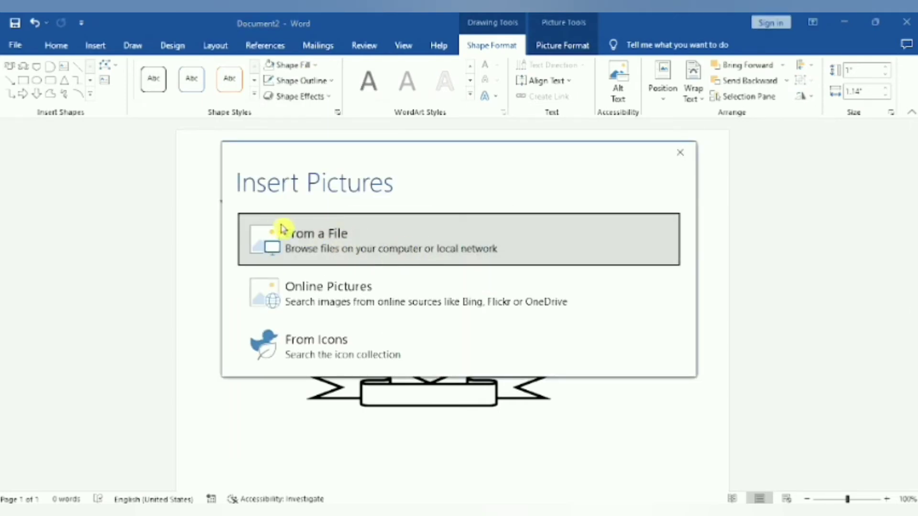
click(392, 230)
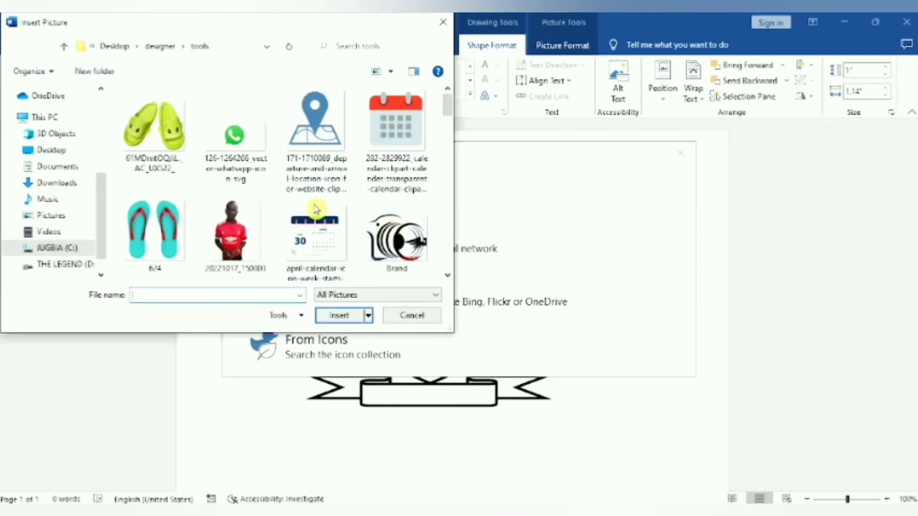
drag(448, 111, 450, 138)
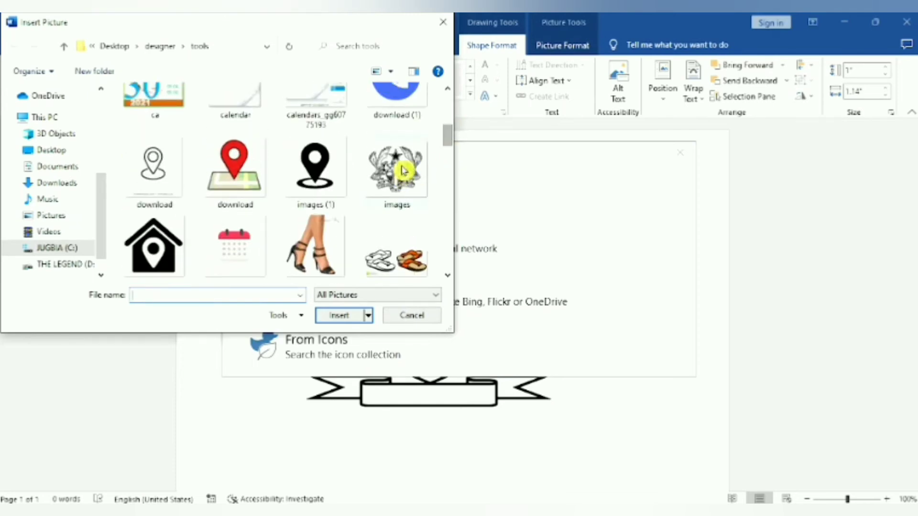
click(397, 171)
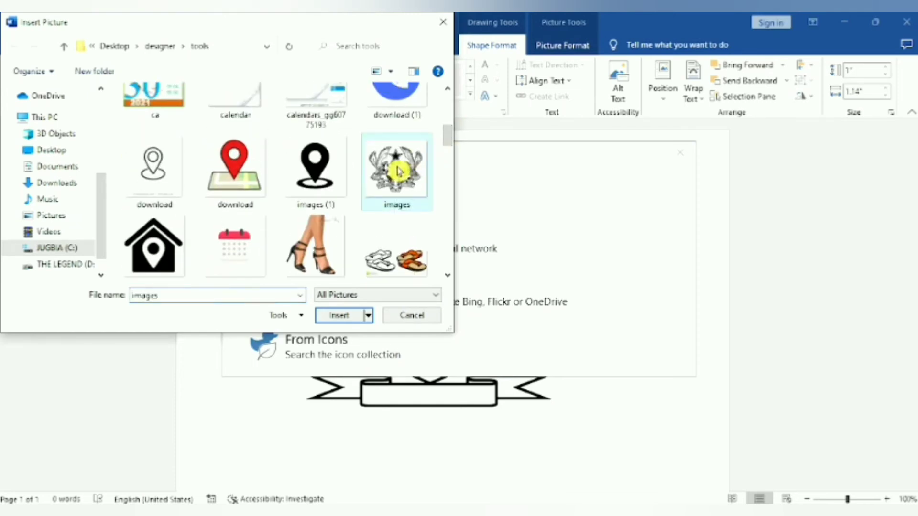
click(348, 315)
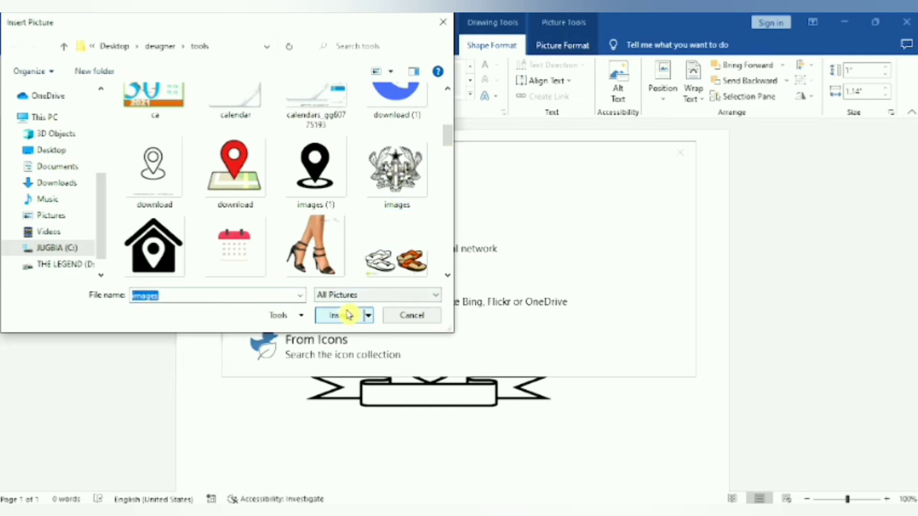
key(ctrl+z)
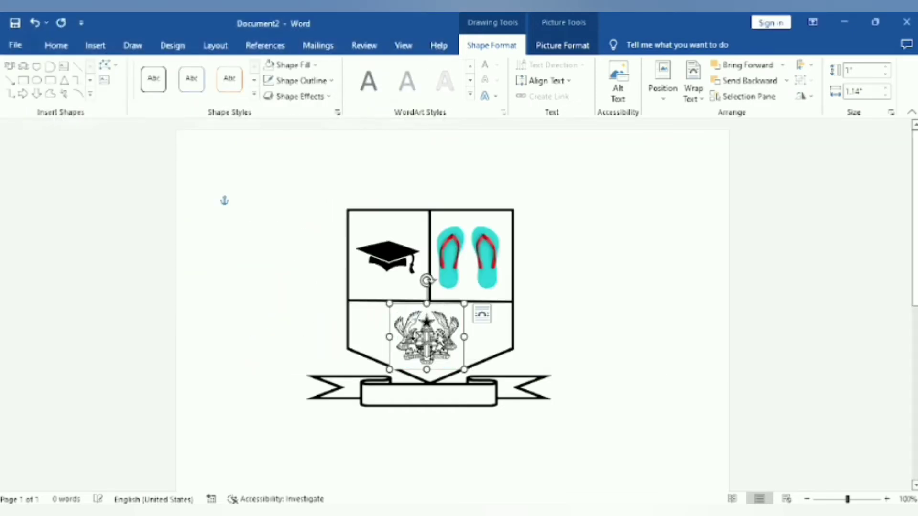
click(607, 331)
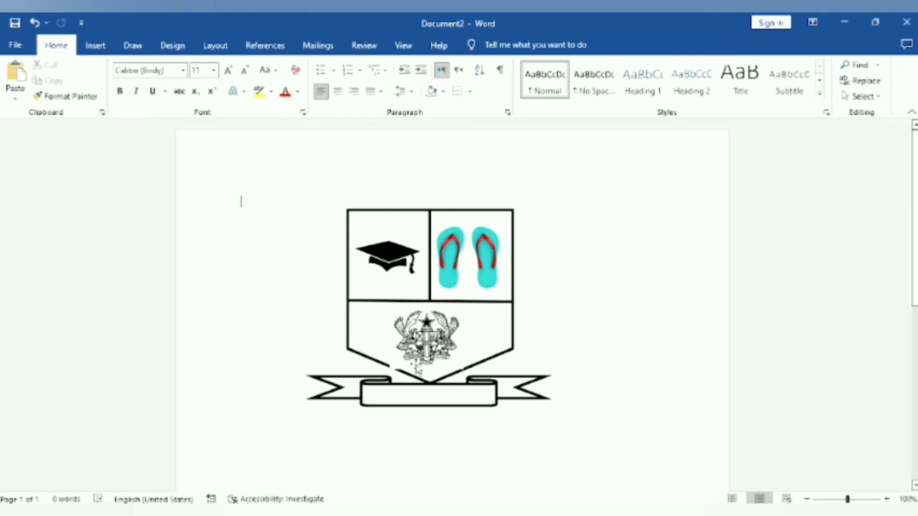
Shrink the coat of arms rectangle to about 0.85" high and 1.09" wide so it clears the shield's slanted edges
click(426, 337)
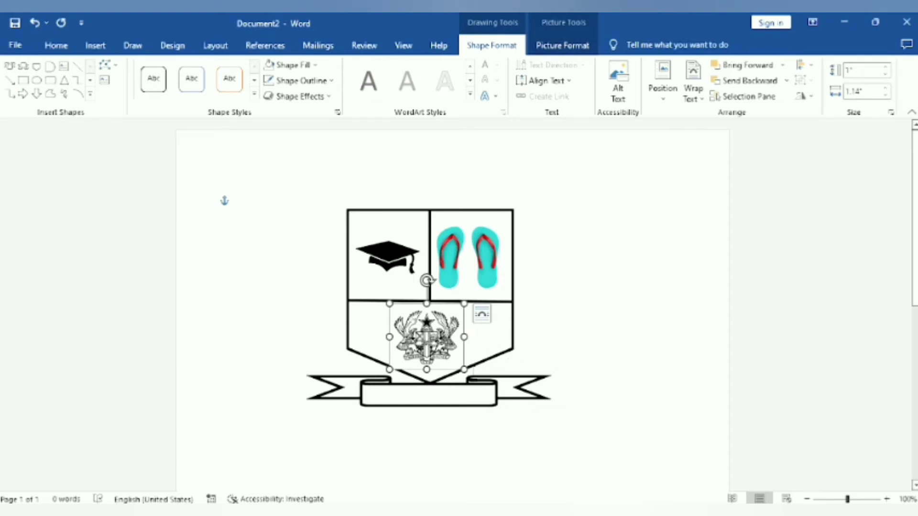
drag(465, 372, 461, 359)
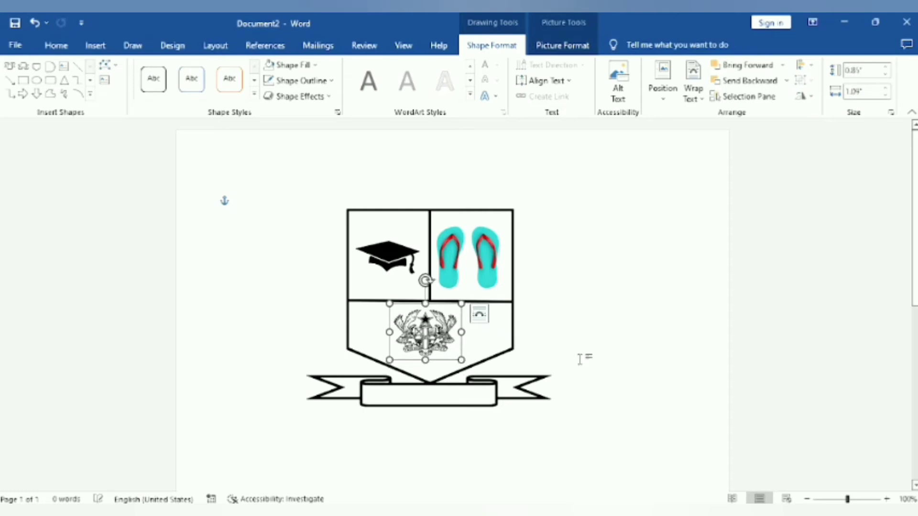
click(504, 383)
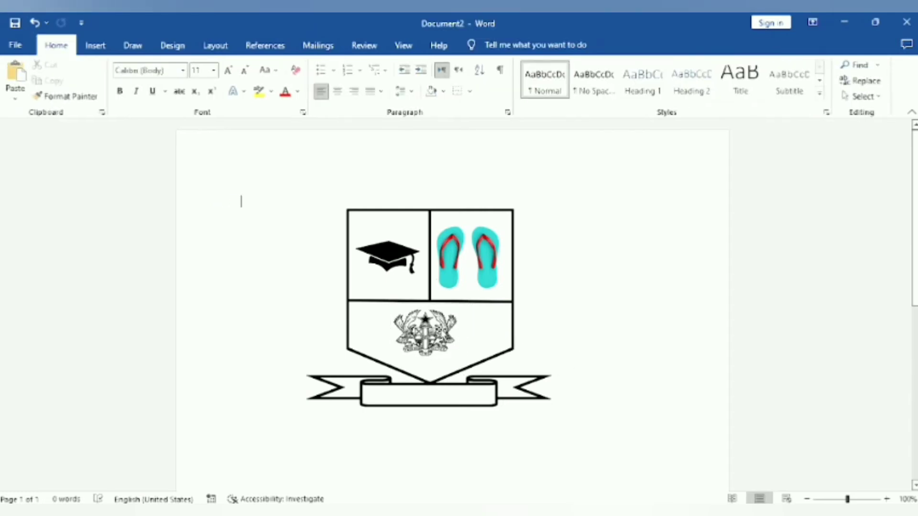
Nudge the coat of arms slightly to the right to centre it in the shield's lower section
click(424, 333)
key(Right)
key(Right)
key(Right)
key(Right)
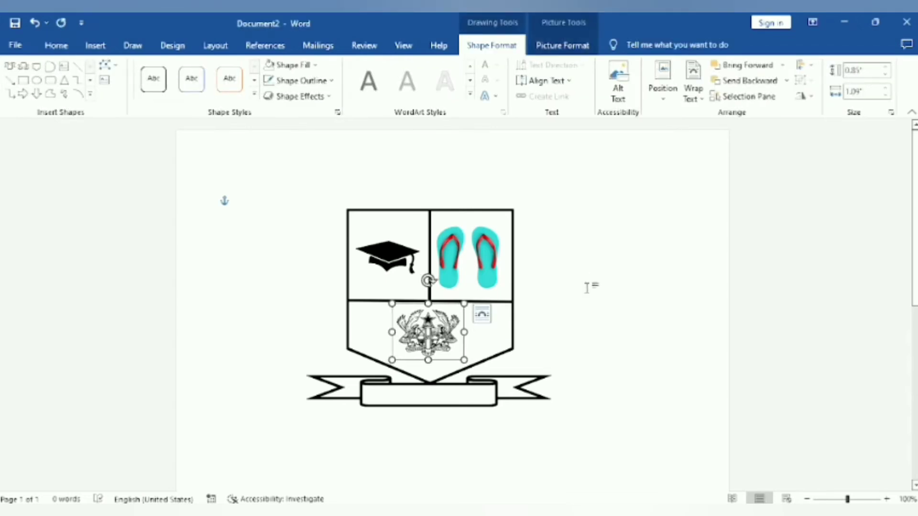
click(550, 348)
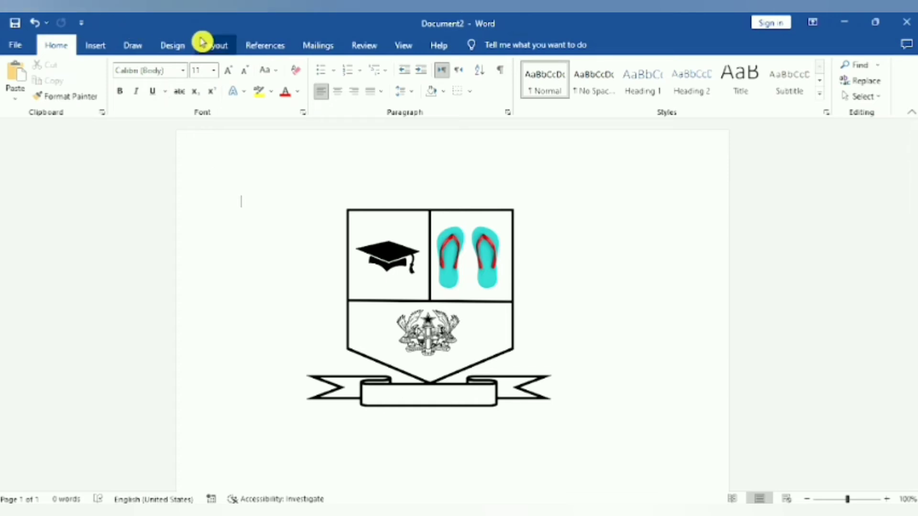
click(94, 44)
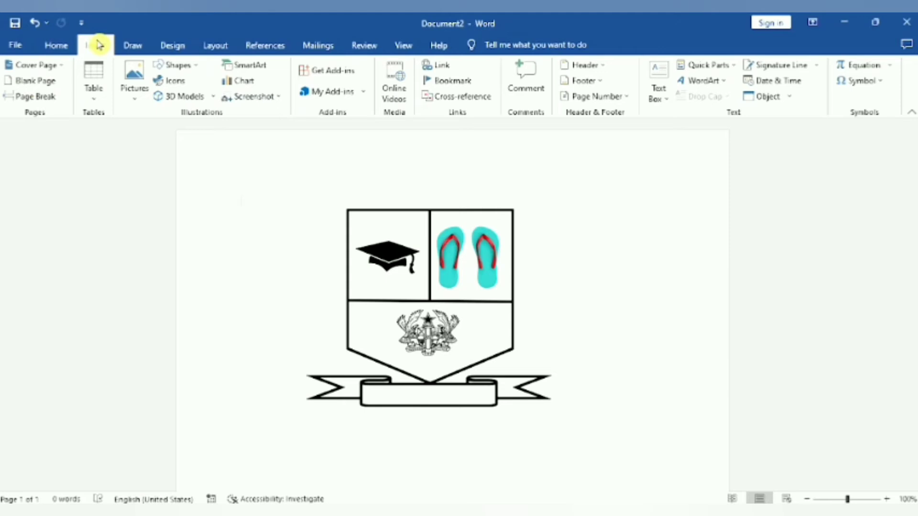
click(196, 70)
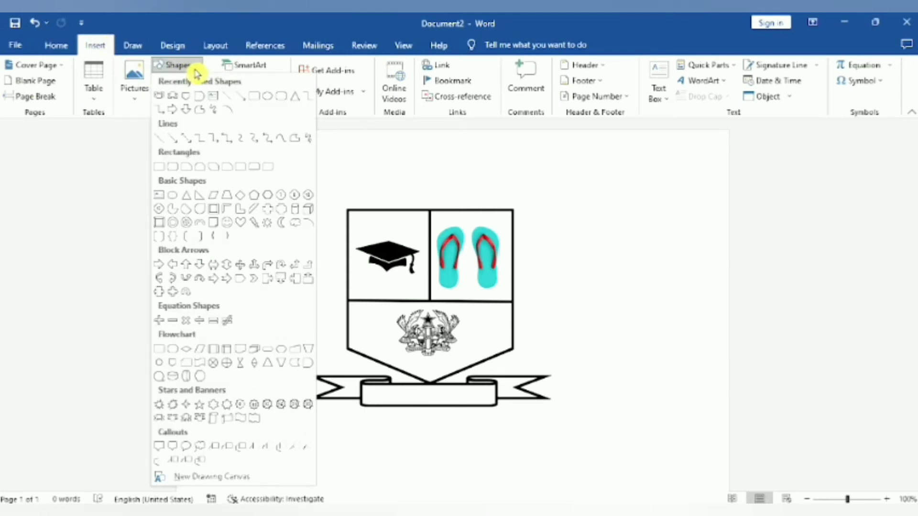
click(214, 100)
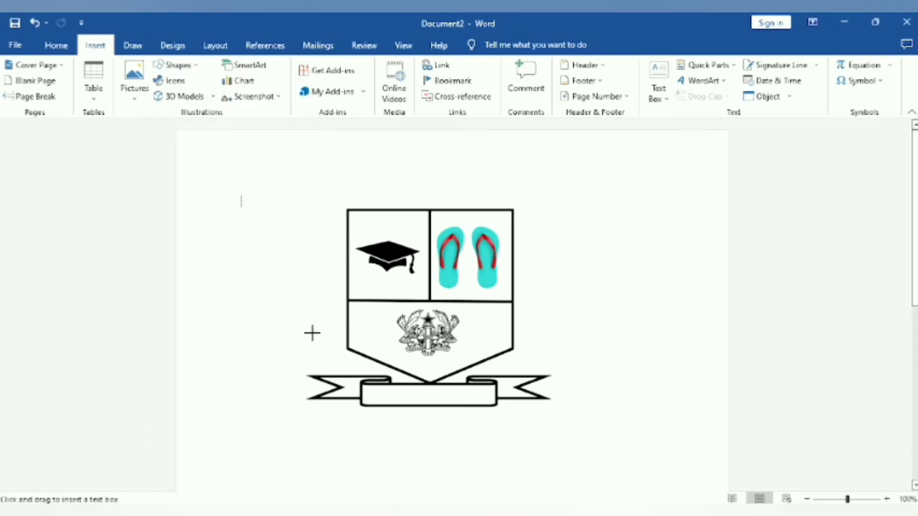
mouse_move(362, 457)
mouse_down()
mouse_move(467, 468)
mouse_move(429, 434)
mouse_move(436, 428)
mouse_up()
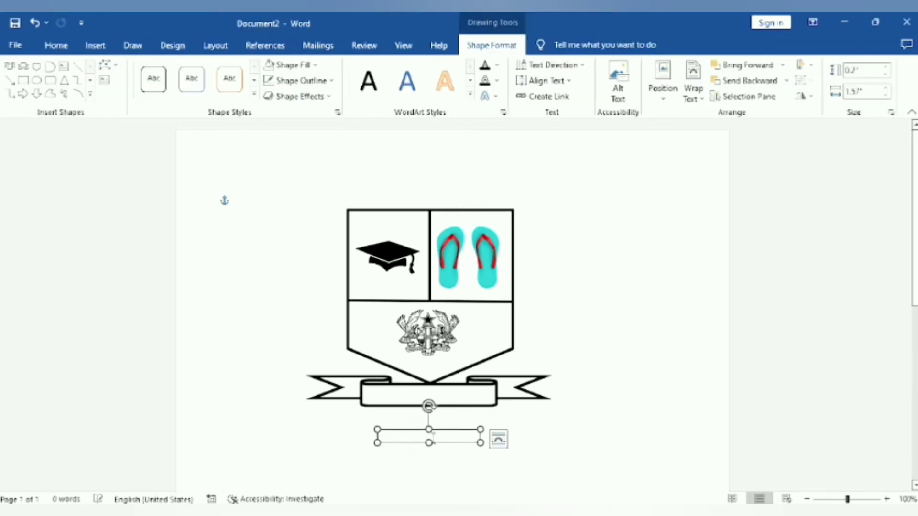
key(ctrl+z)
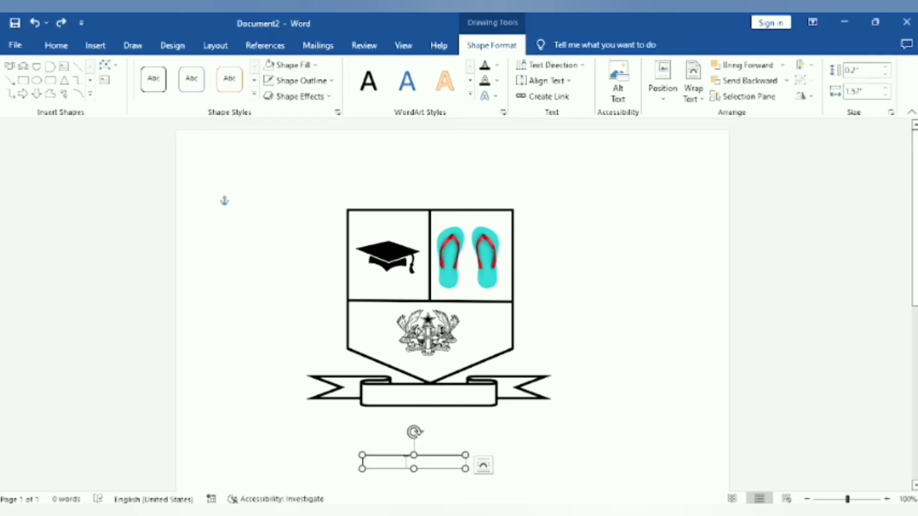
key(ctrl+z)
Draw a text box about 0.33" high and 2.05" wide below the ribbon and enter SKILLS AND KNOWLEDGE in it
click(94, 49)
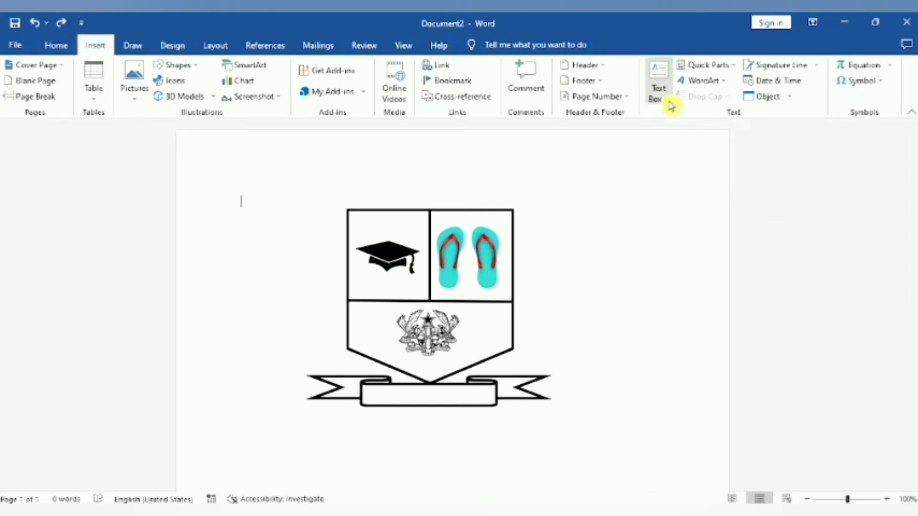
click(670, 104)
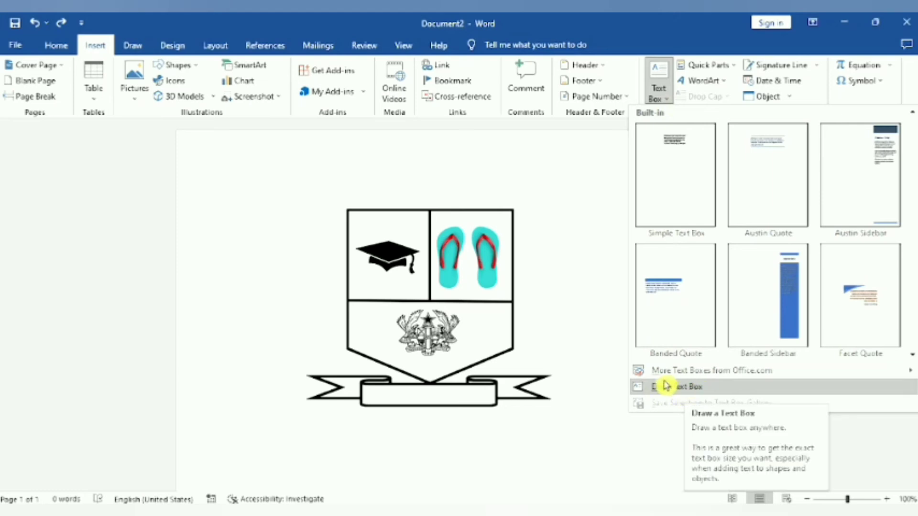
click(681, 390)
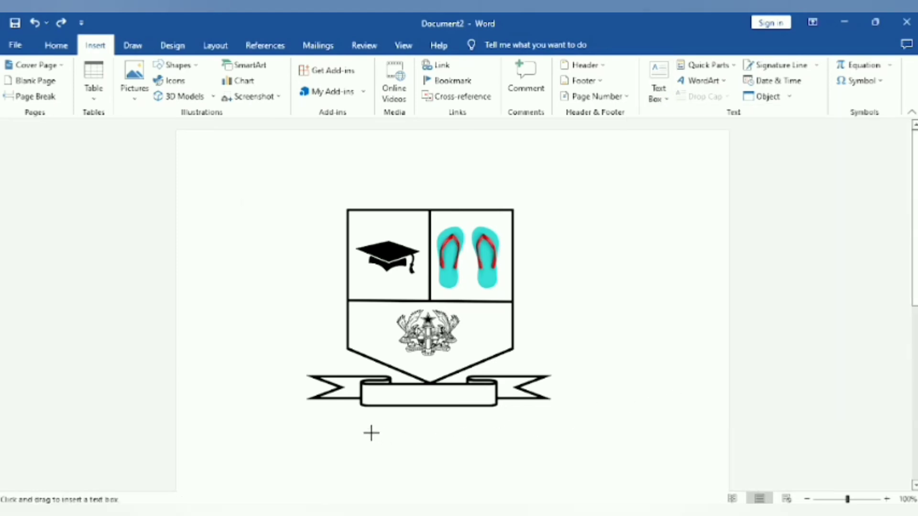
drag(370, 431, 503, 453)
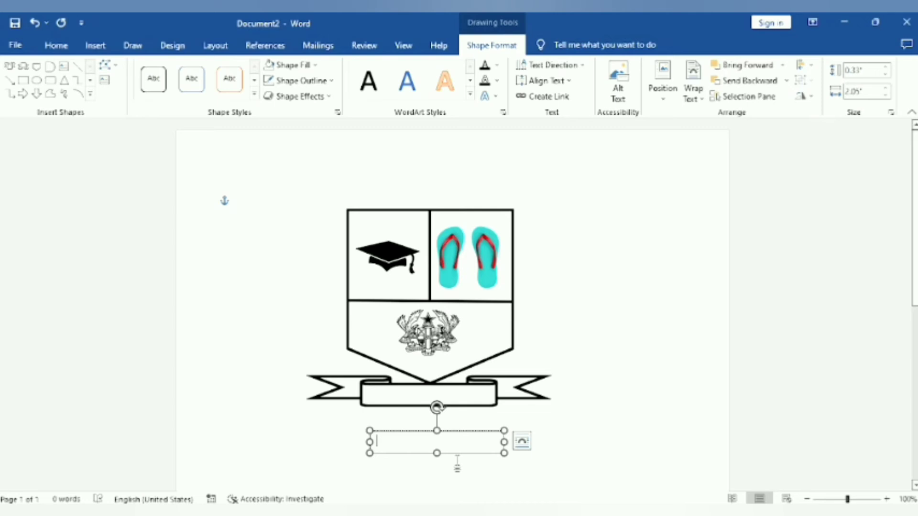
text(S)
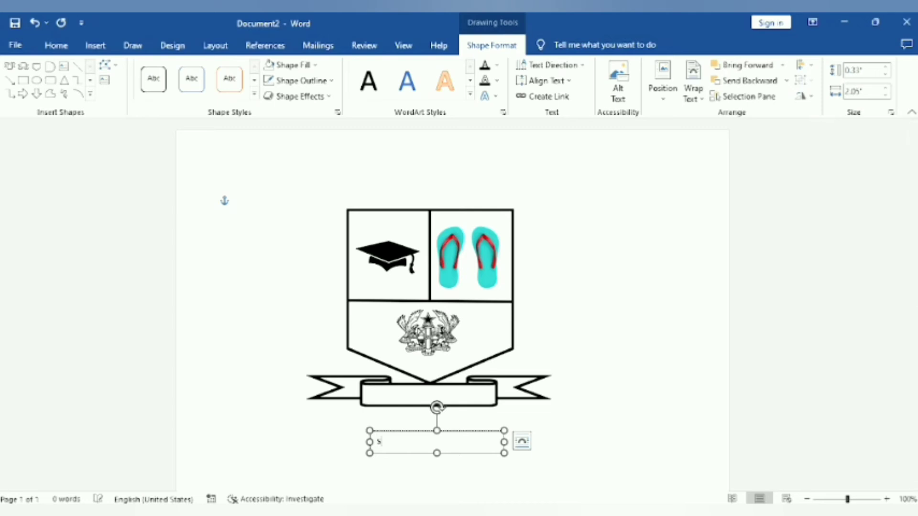
key(BackSpace)
text(SKILLS AND KNOWLEDGE)
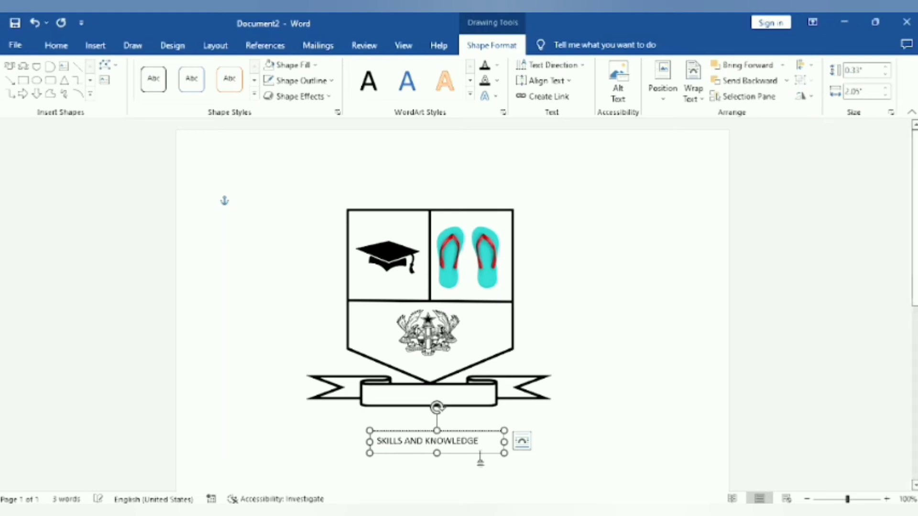
Move the text box slightly up towards the ribbon and remove its outline
click(404, 457)
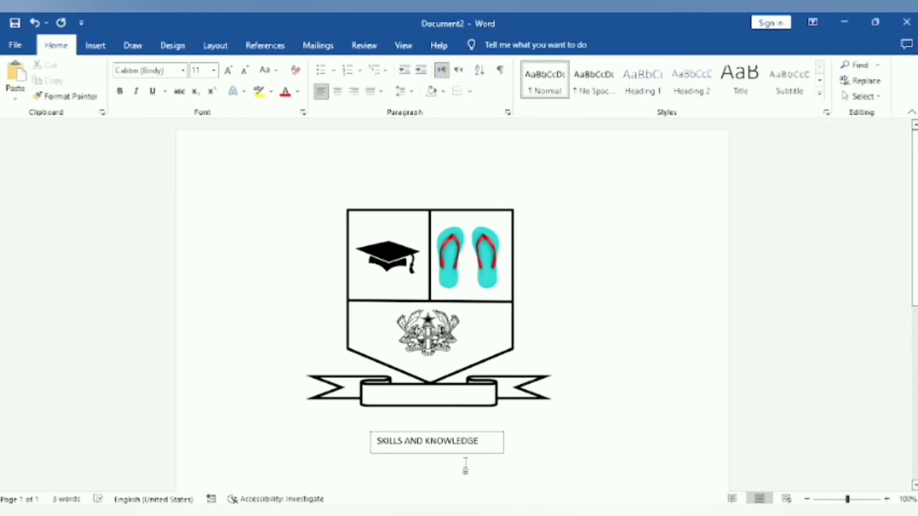
click(481, 435)
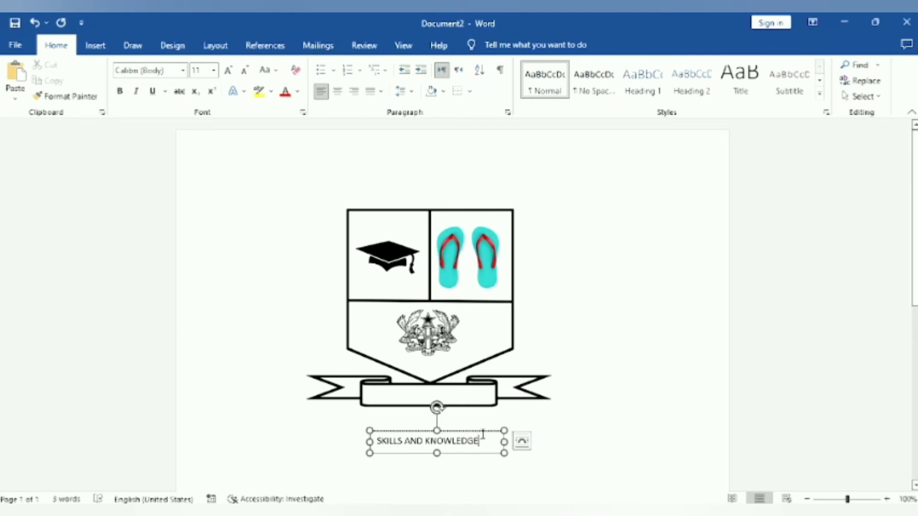
click(485, 453)
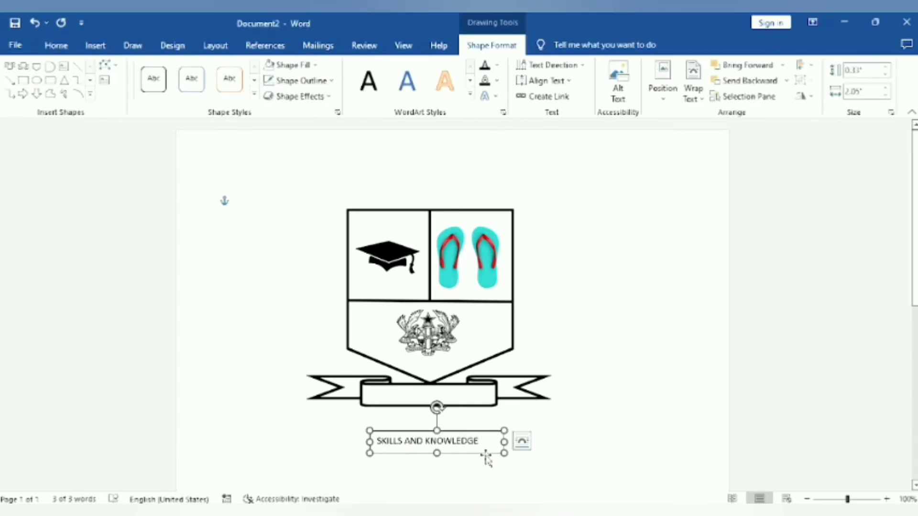
drag(486, 454, 484, 447)
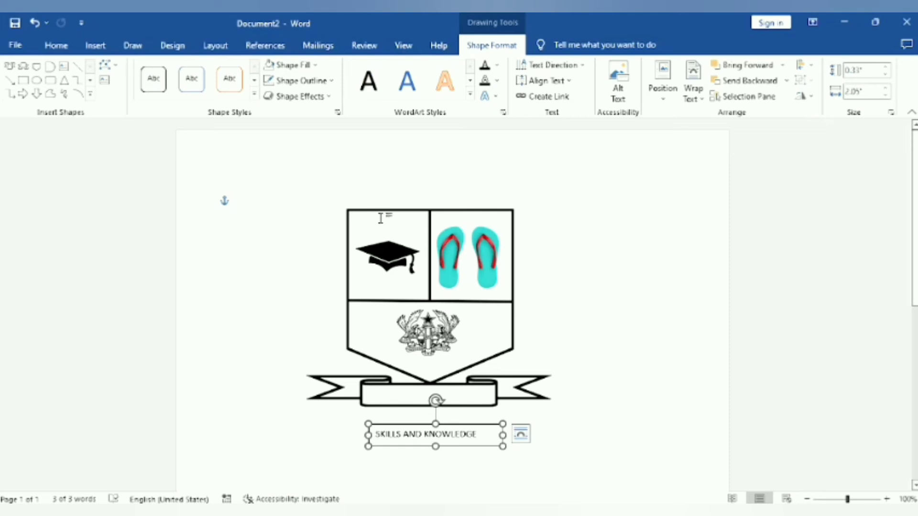
click(333, 80)
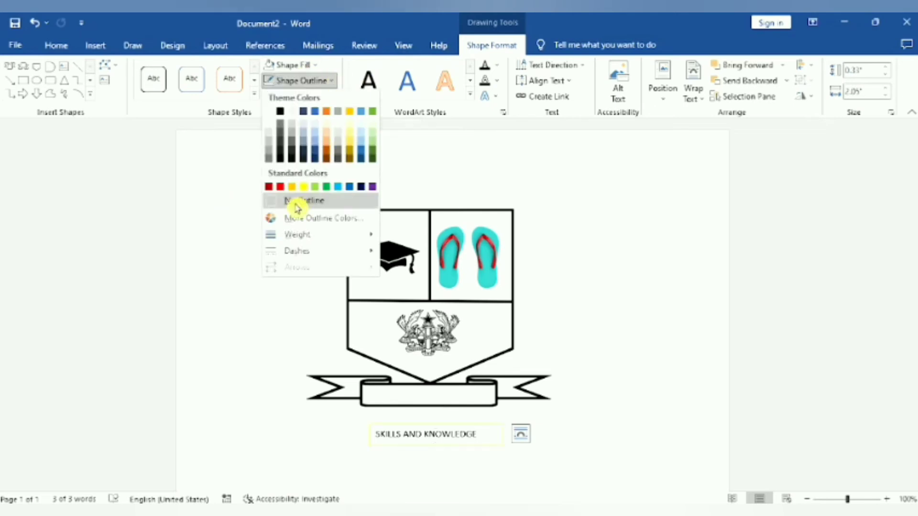
click(313, 205)
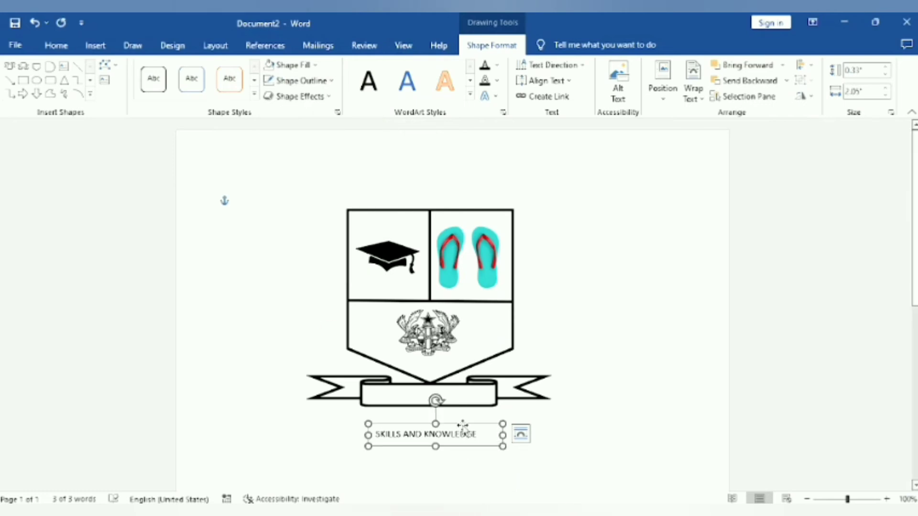
Try placing the text box over the ribbon's centre panel, then move it back below the ribbon
drag(463, 424, 458, 398)
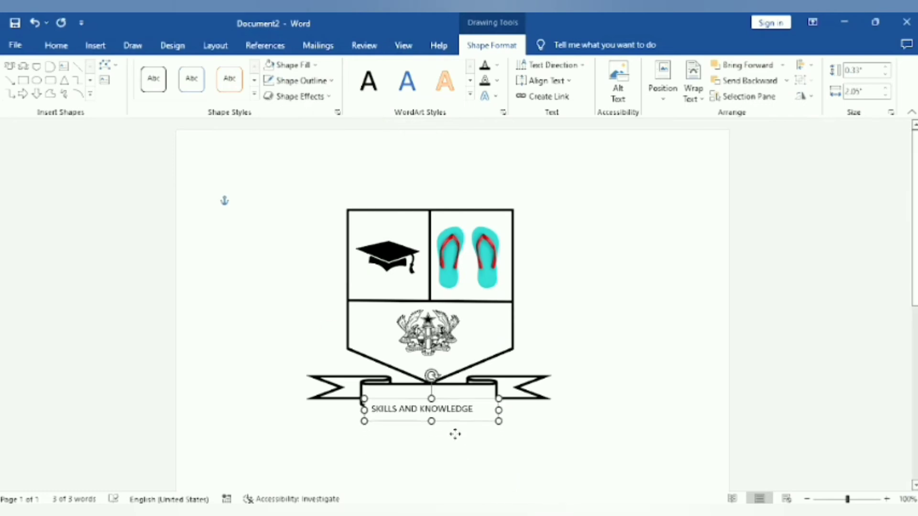
click(472, 464)
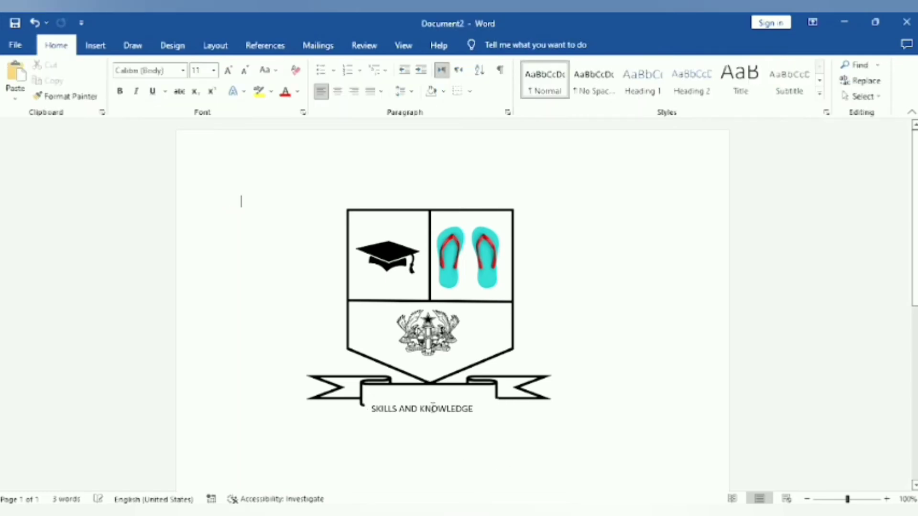
click(432, 407)
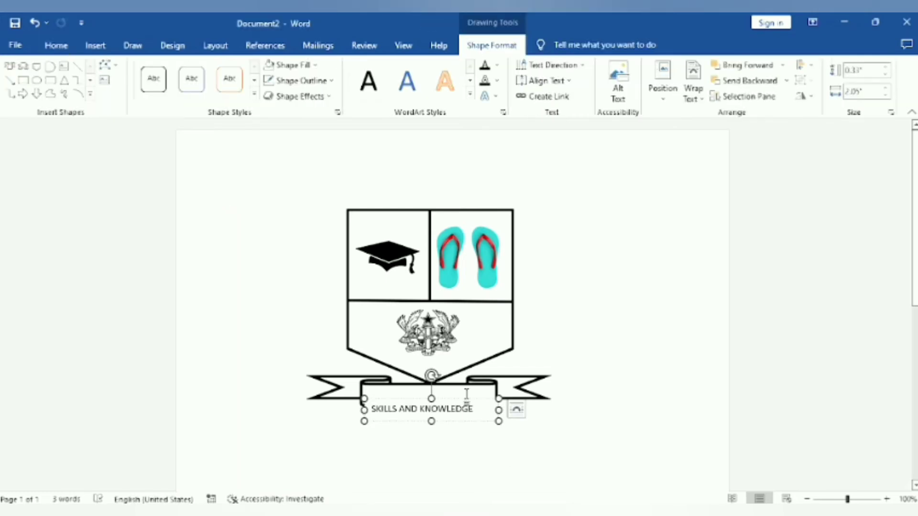
drag(473, 401, 479, 415)
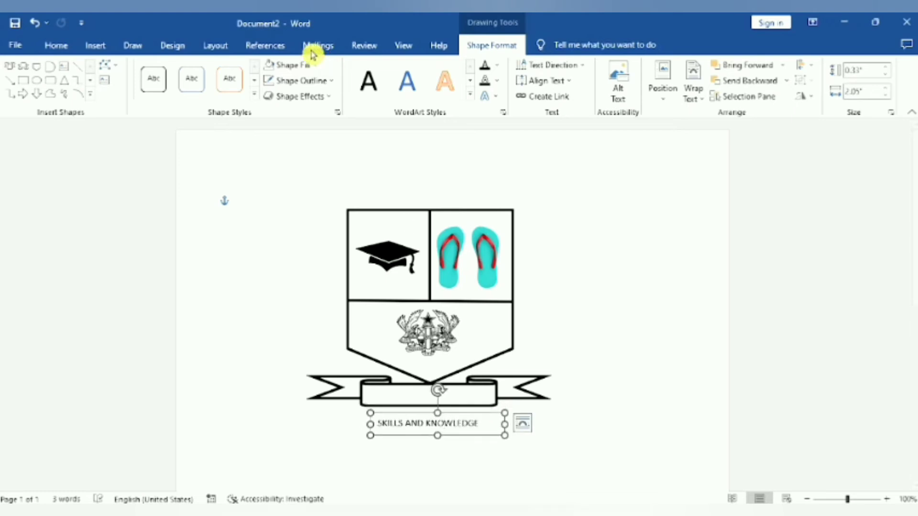
Remove the text box's fill and place it over the ribbon's centre panel
click(317, 67)
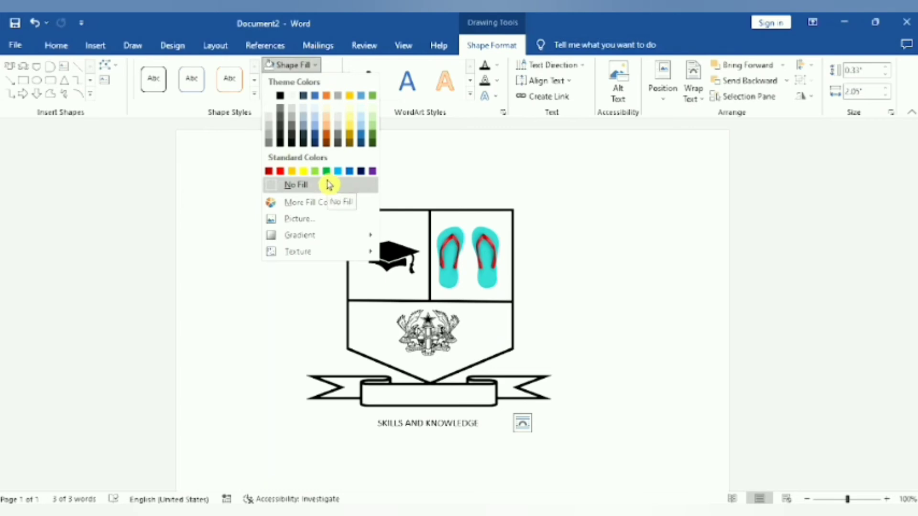
click(329, 184)
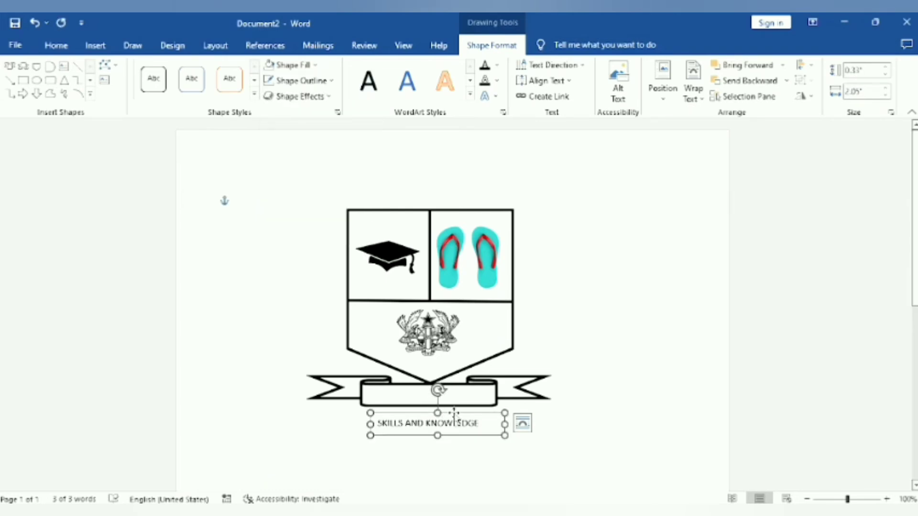
drag(453, 415, 454, 398)
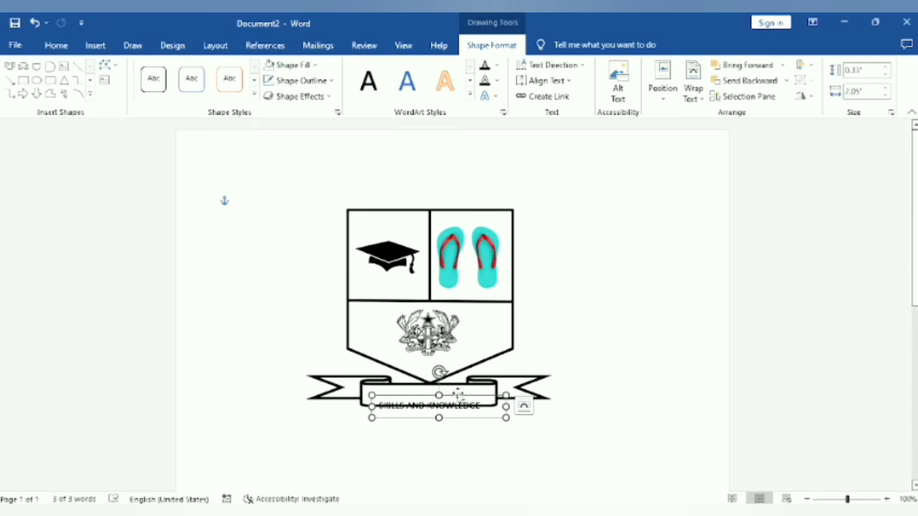
drag(459, 394, 455, 383)
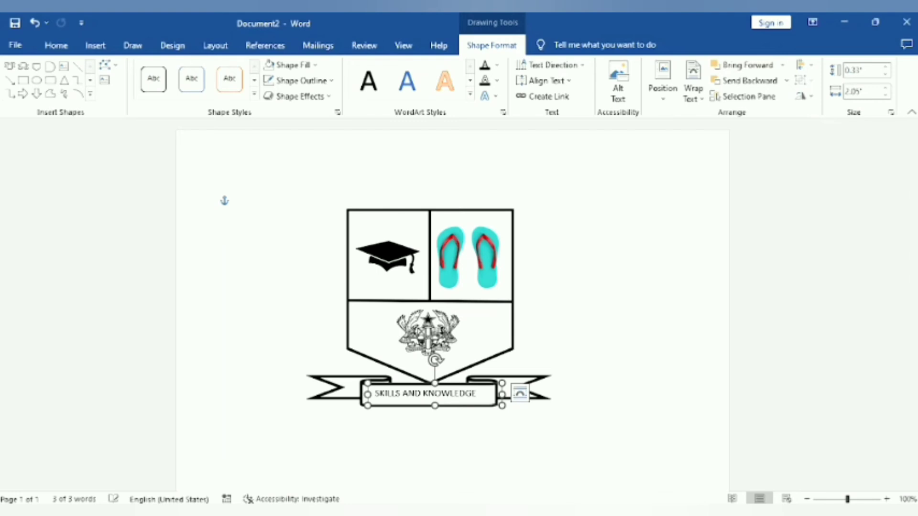
Nudge the text box slightly down to centre the lettering vertically in the ribbon's centre panel
key(Down)
key(Down)
key(Down)
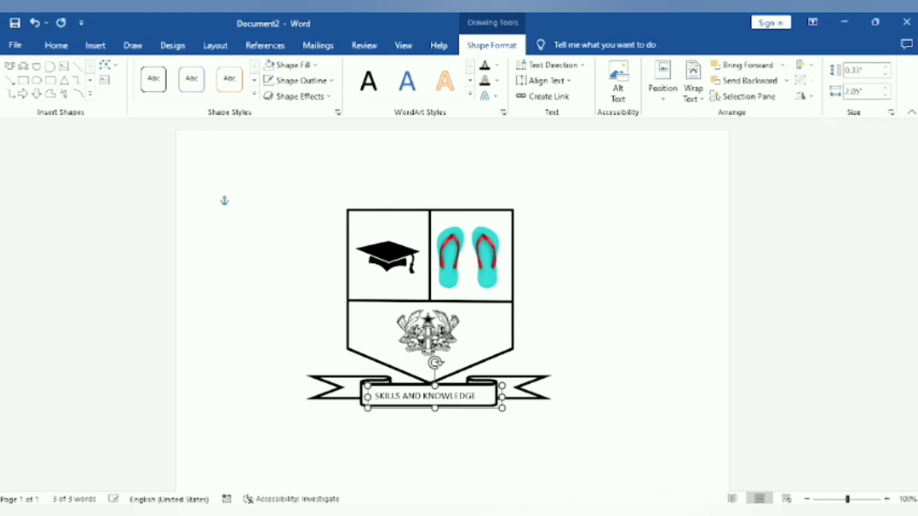
key(Up)
key(Down)
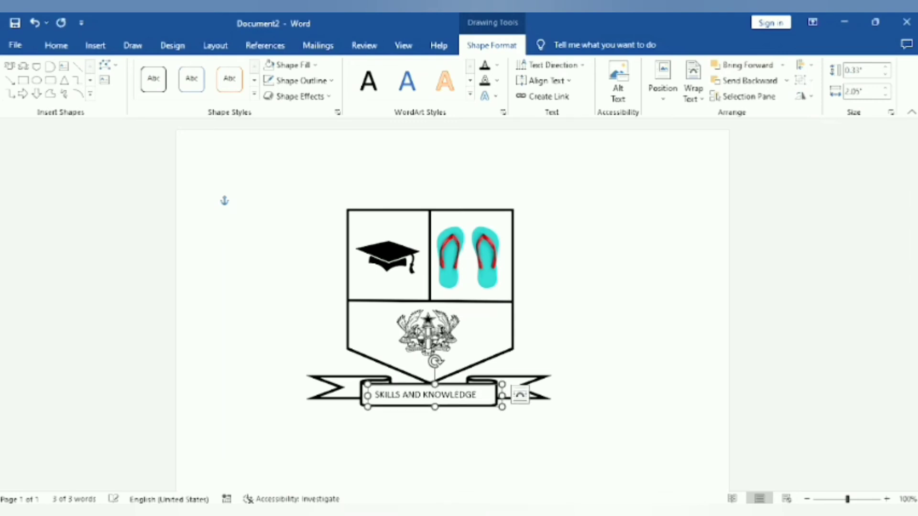
key(Right)
key(Right)
key(Left)
key(Left)
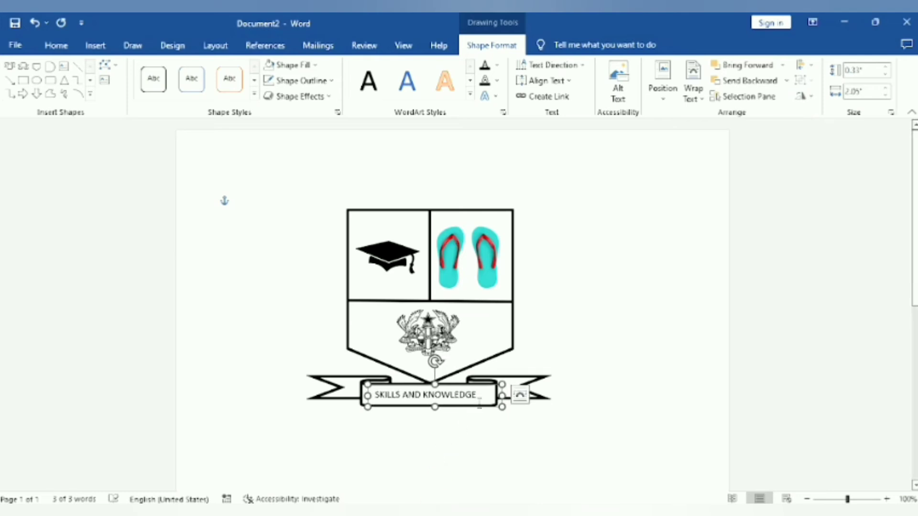
Increase the font size of the SKILLS AND KNOWLEDGE lettering to 14
drag(482, 398, 374, 396)
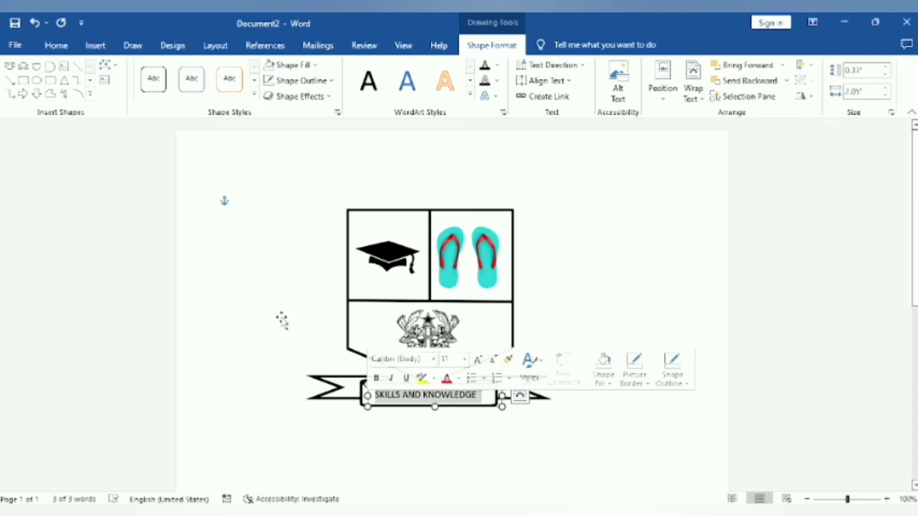
click(56, 48)
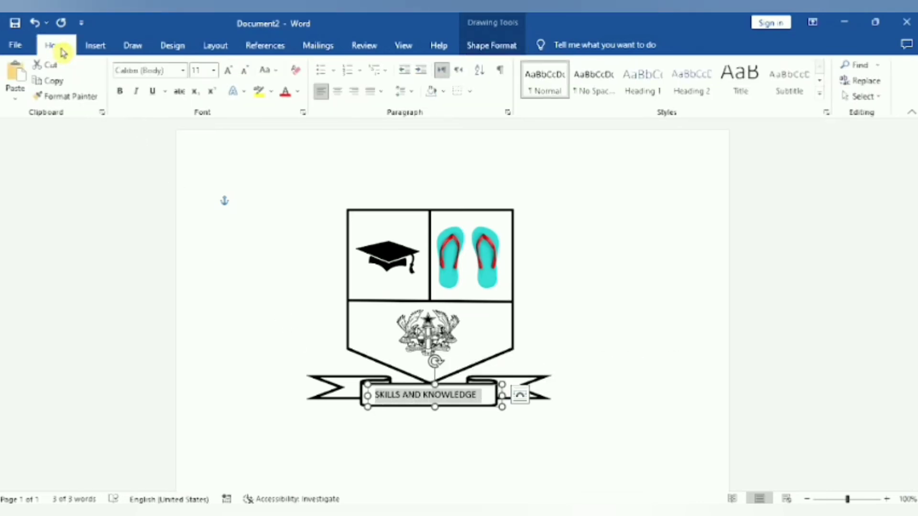
click(122, 92)
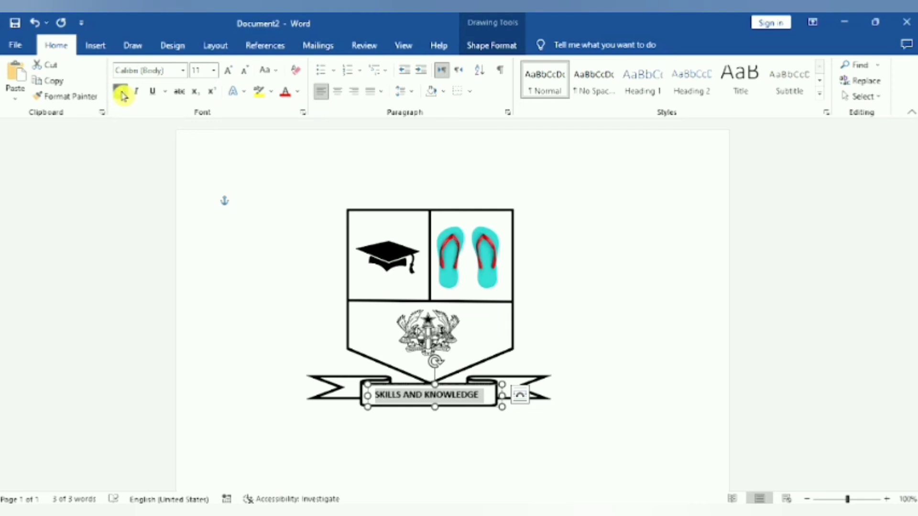
click(126, 91)
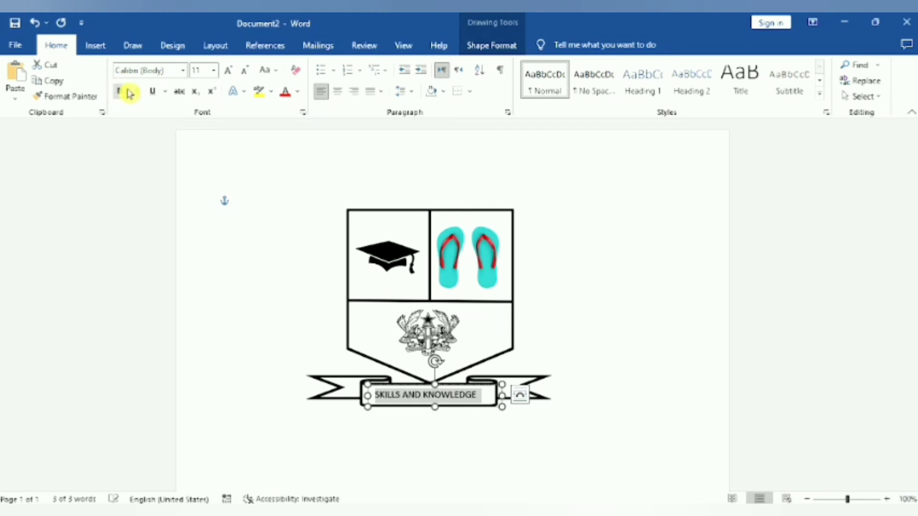
click(229, 71)
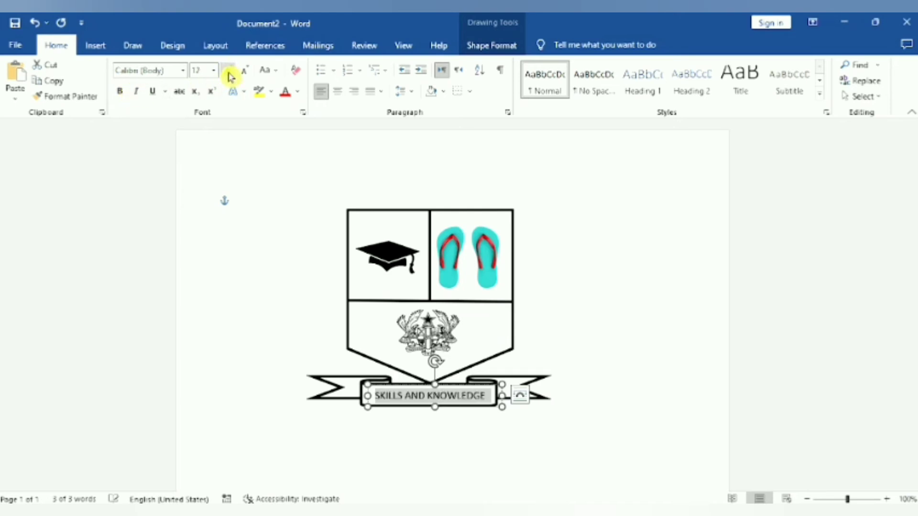
click(230, 75)
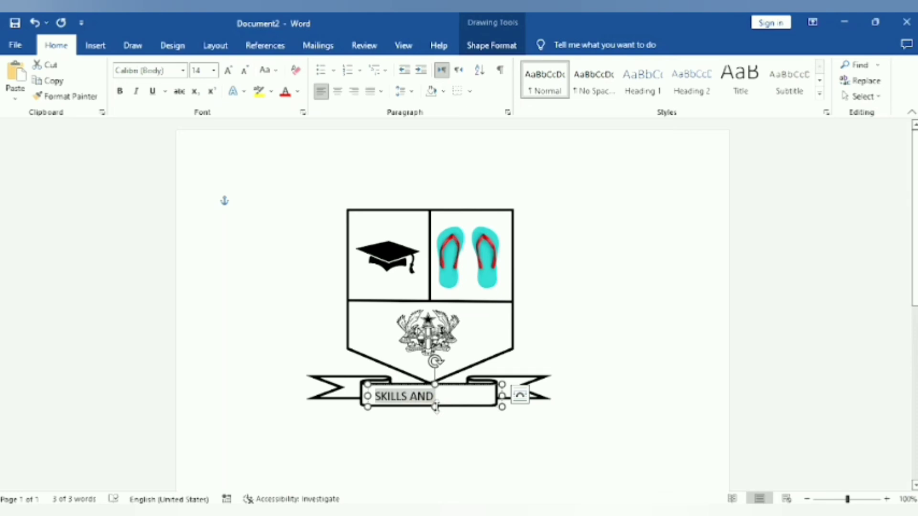
Resize the text box to just span the ribbon's centre panel, with the lettering on one line
drag(435, 406, 524, 397)
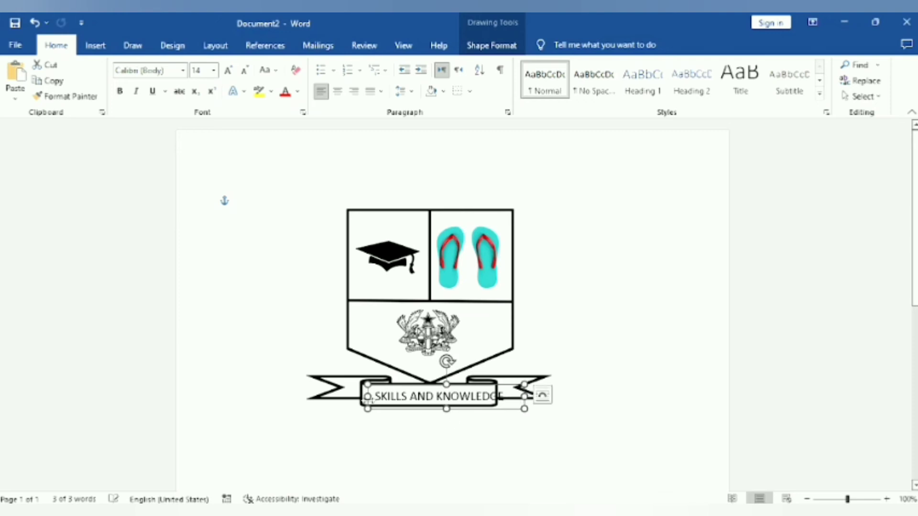
drag(367, 396, 357, 396)
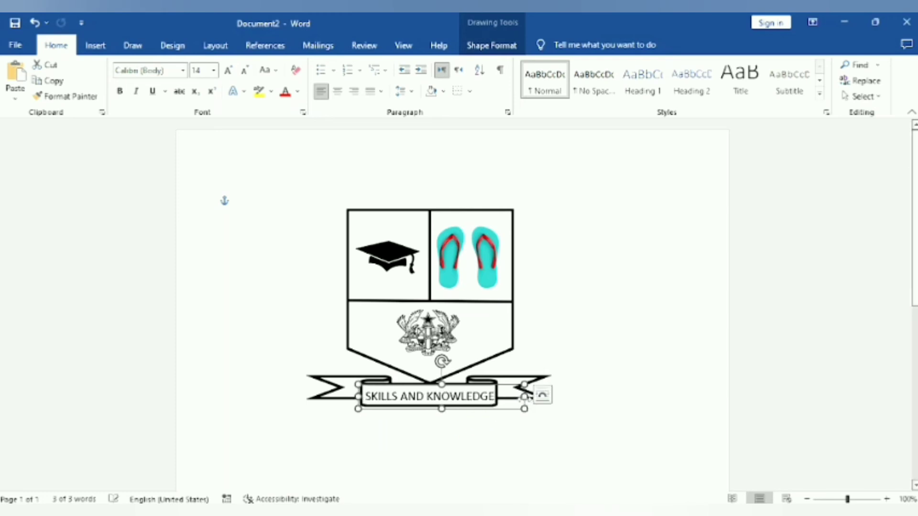
drag(525, 396, 502, 396)
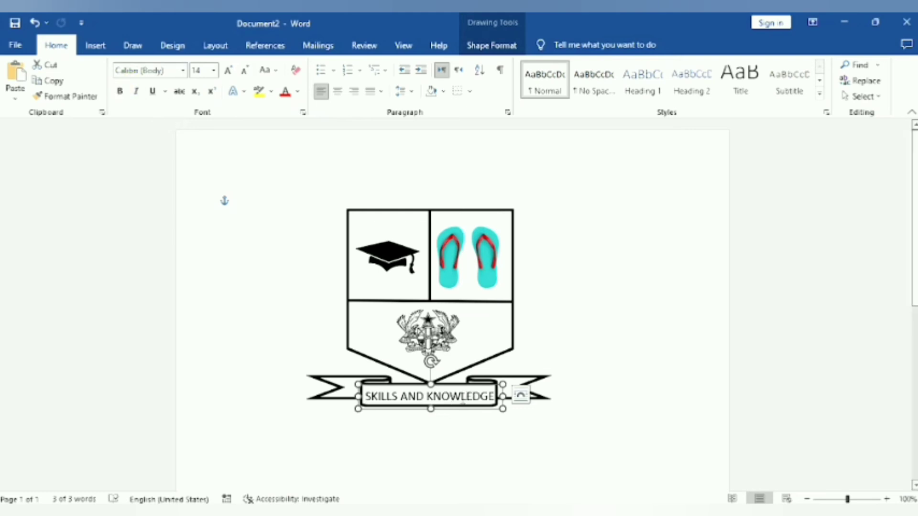
Make the SKILLS AND KNOWLEDGE lettering on the ribbon bold
click(462, 400)
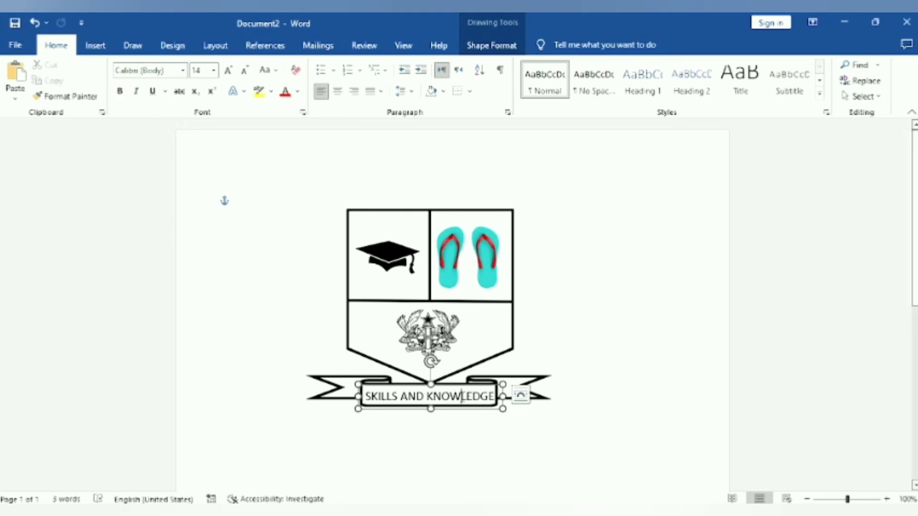
triple_click(462, 399)
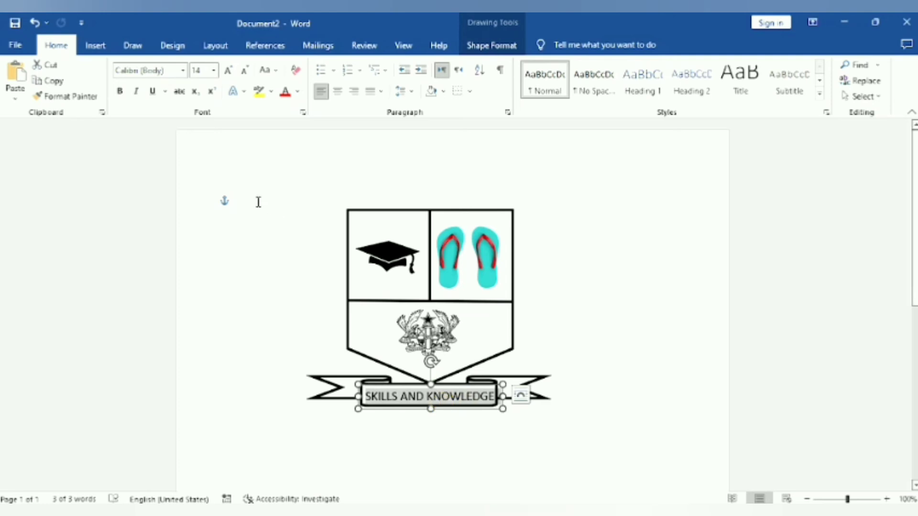
click(118, 96)
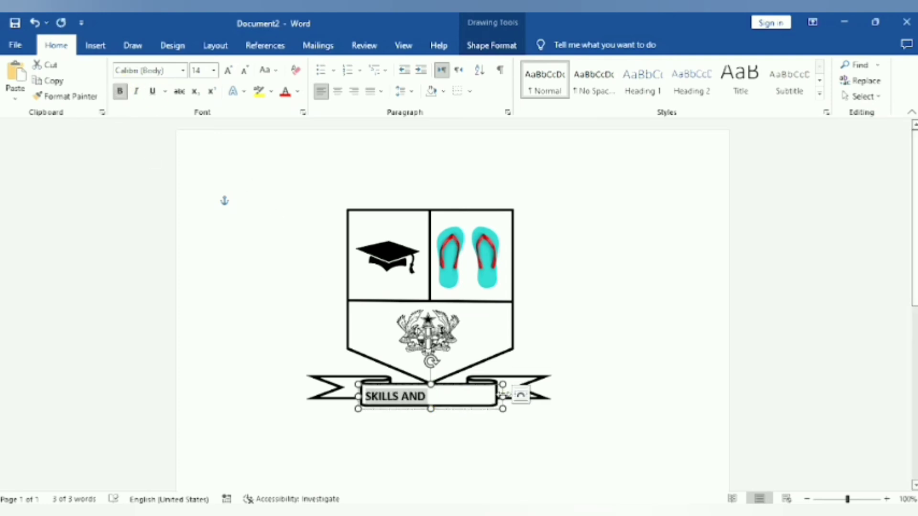
Widen the text box slightly to fit SKILLS AND KNOWLEDGE on one line and nudge it left to centre it in the ribbon
drag(503, 397, 508, 397)
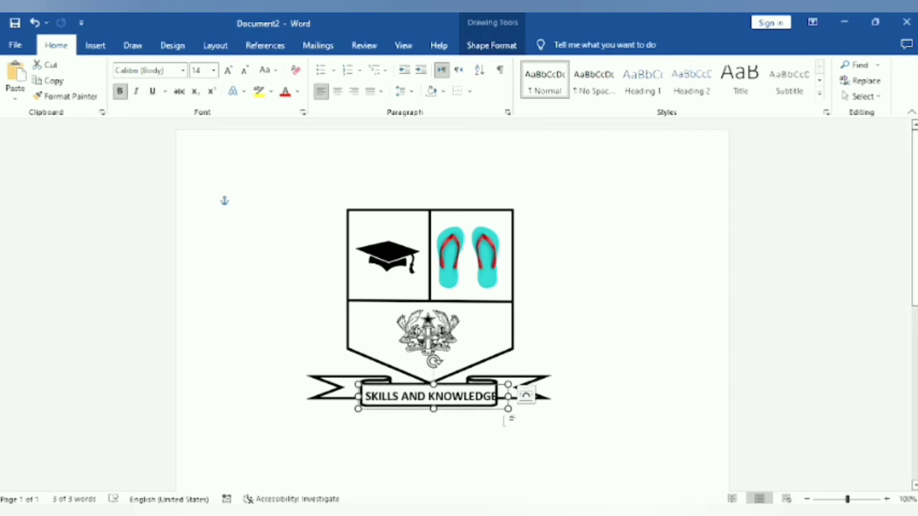
key(Left)
key(Left)
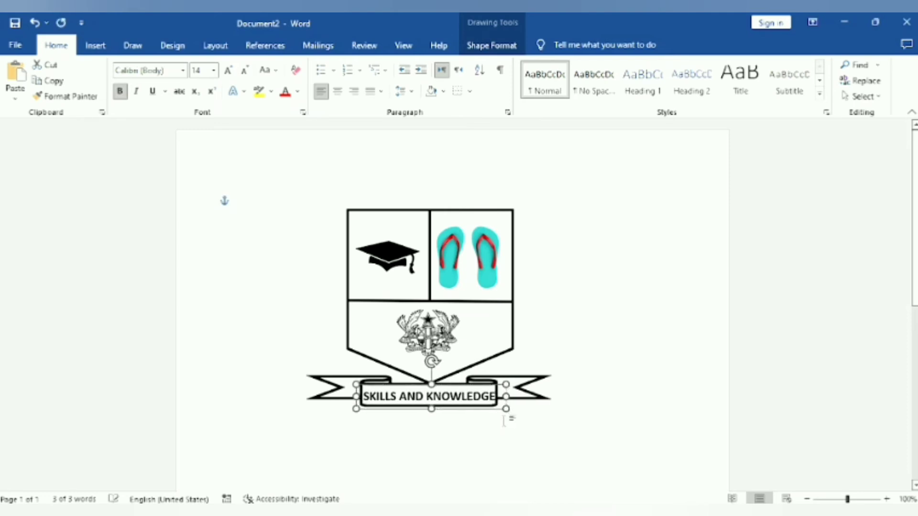
key(Left)
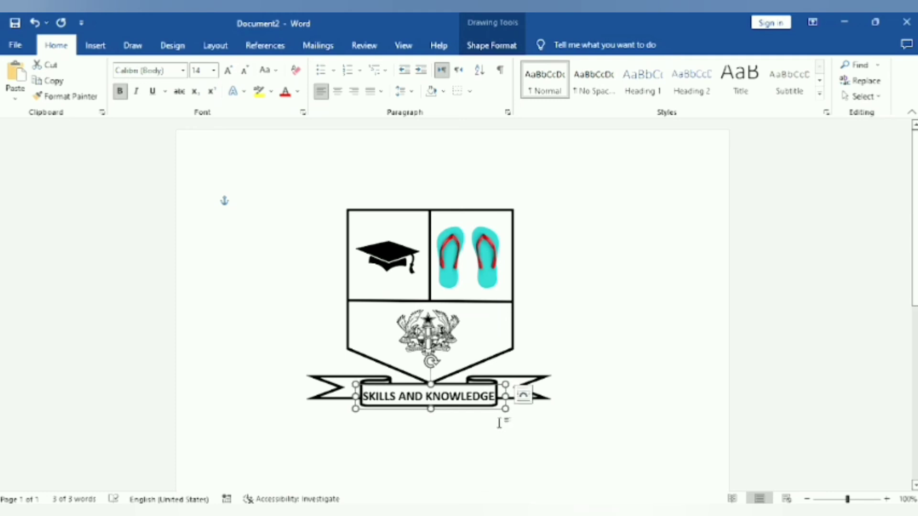
click(497, 440)
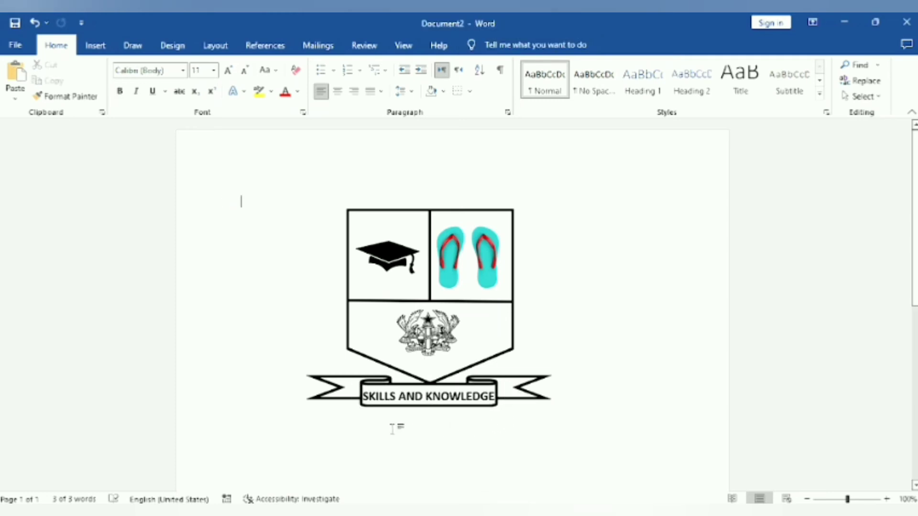
Widen the ribbon's centre panel slightly on both sides to leave space around the lettering
click(494, 382)
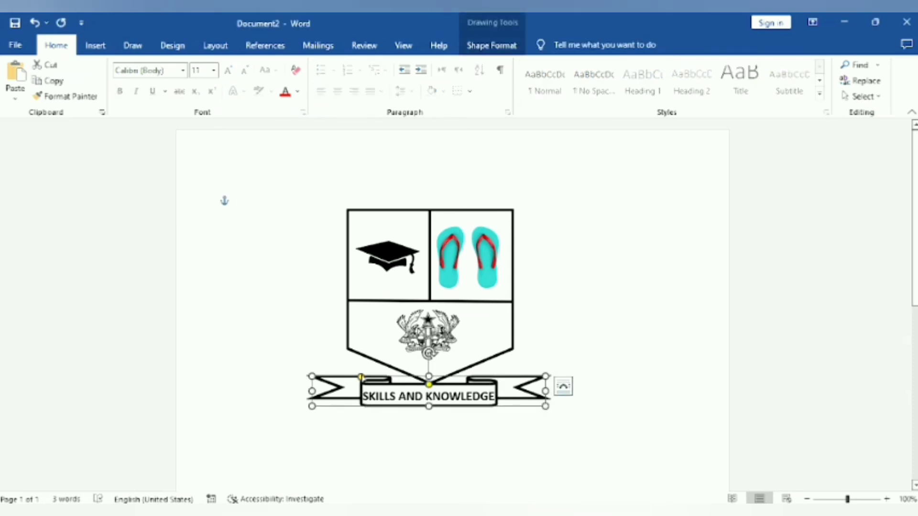
drag(361, 377, 359, 378)
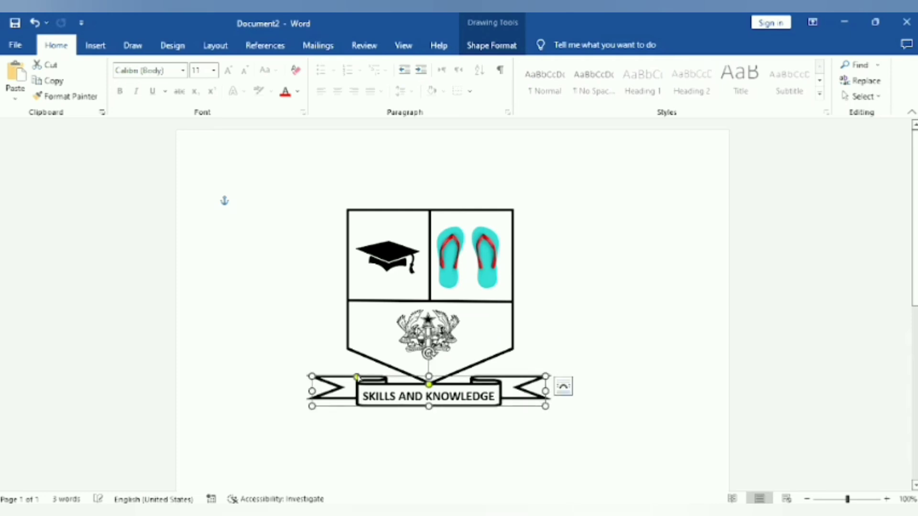
click(559, 477)
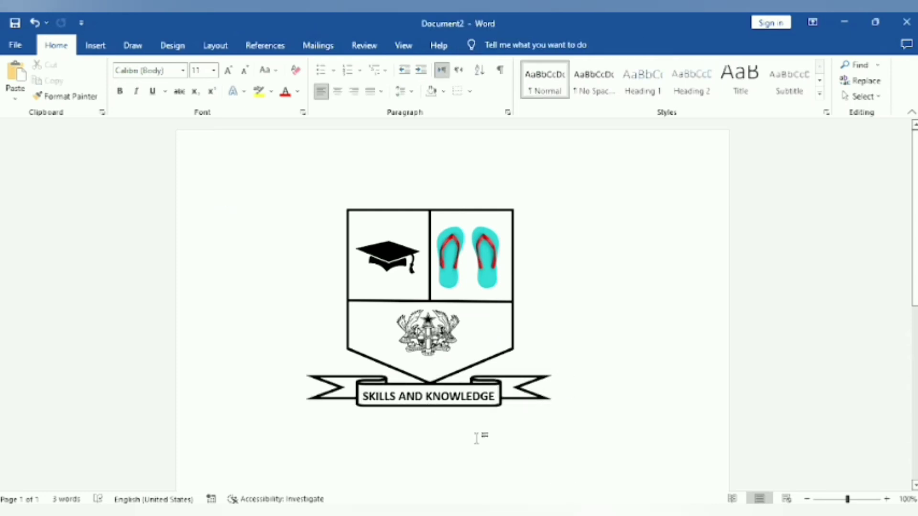
Nudge the SKILLS AND KNOWLEDGE text box slightly up within the ribbon's centre panel
click(461, 394)
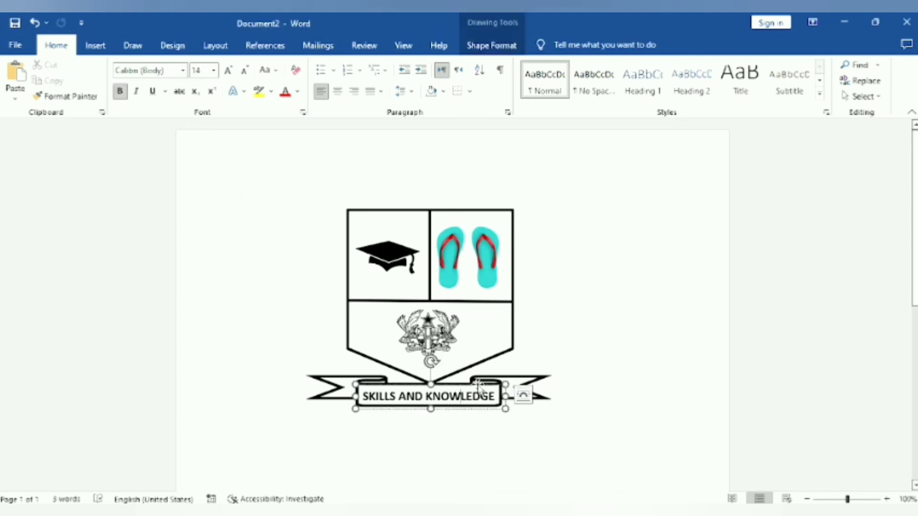
click(467, 411)
key(ctrl+z)
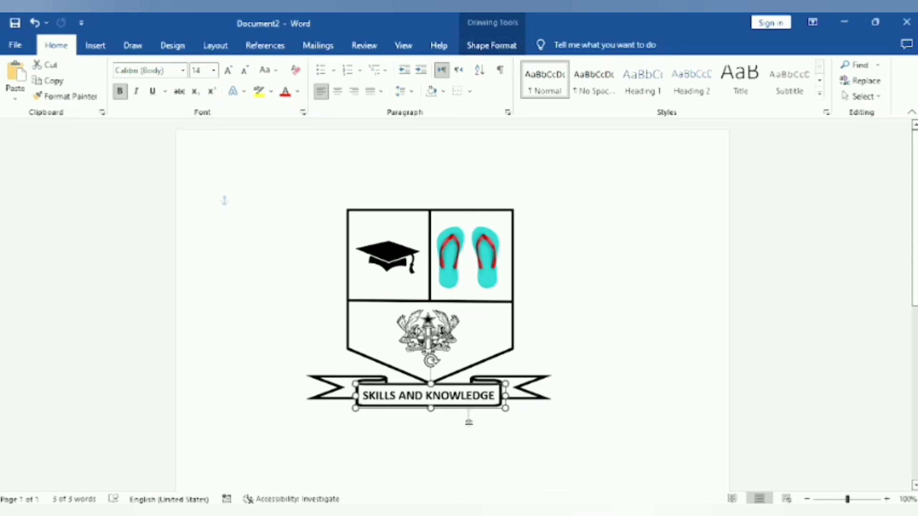
Change the font colour of the whole SKILLS AND KNOWLEDGE lettering to standard Red
click(446, 399)
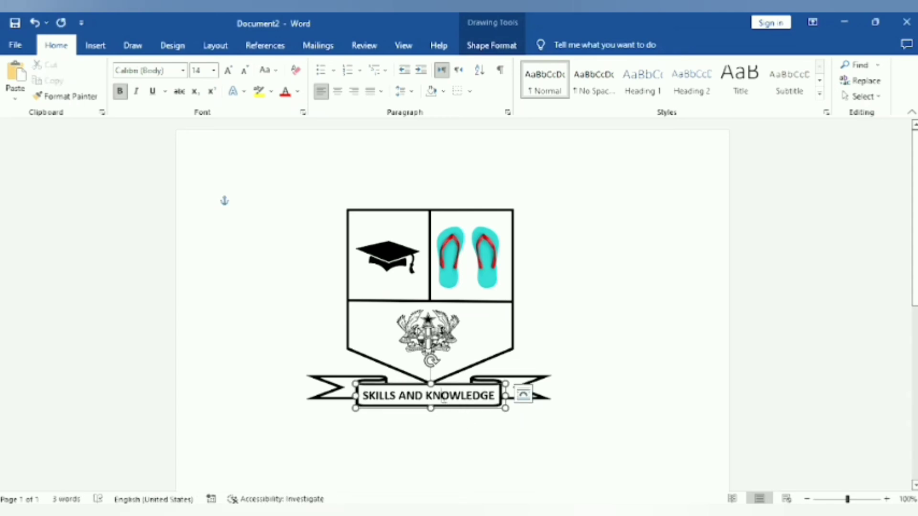
click(298, 92)
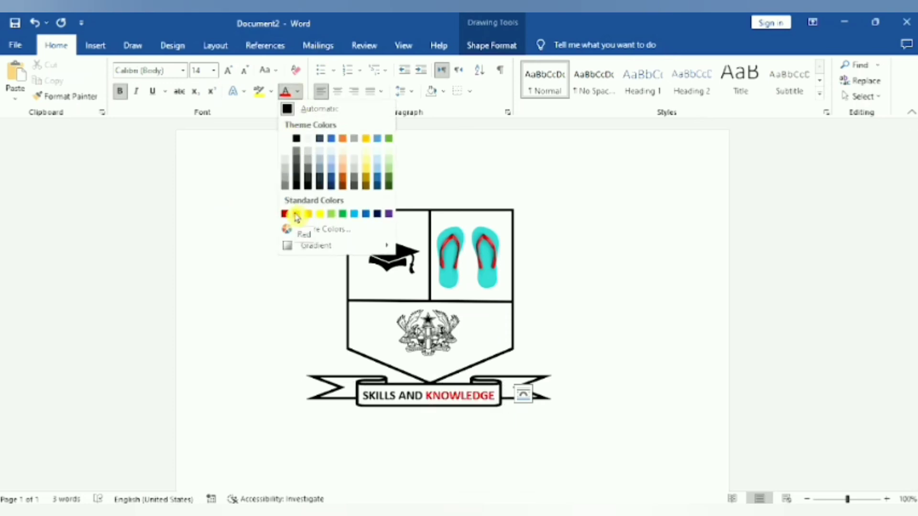
click(488, 398)
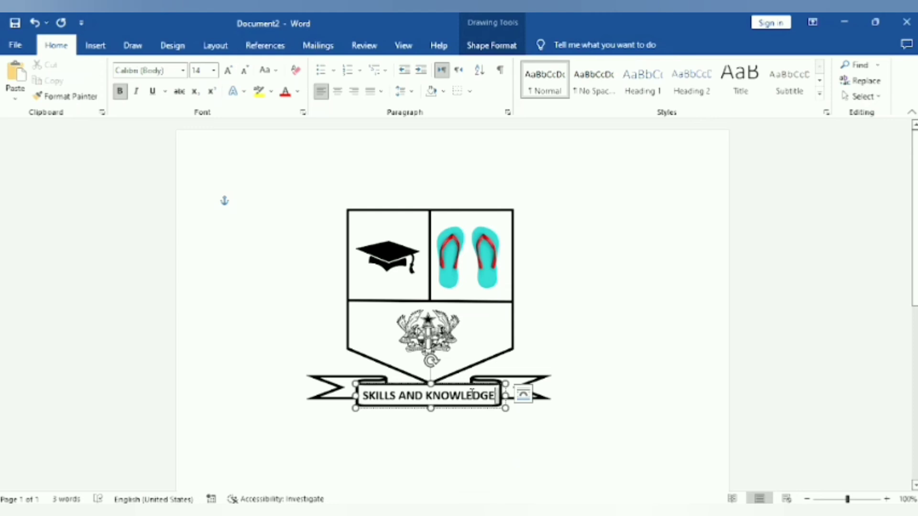
drag(473, 394, 378, 380)
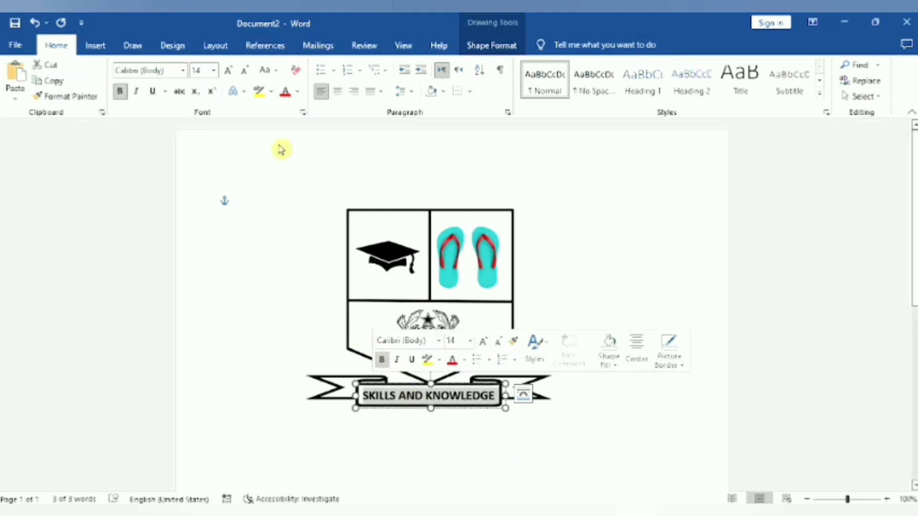
click(300, 94)
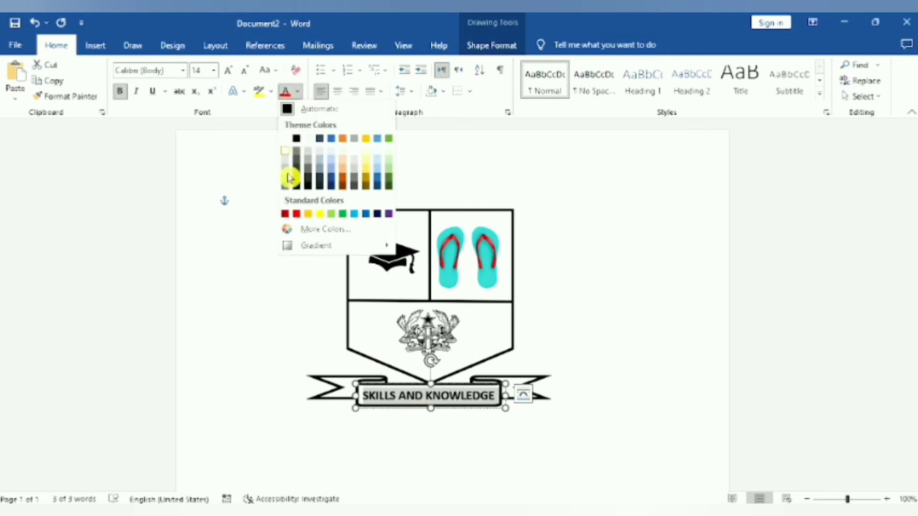
click(296, 214)
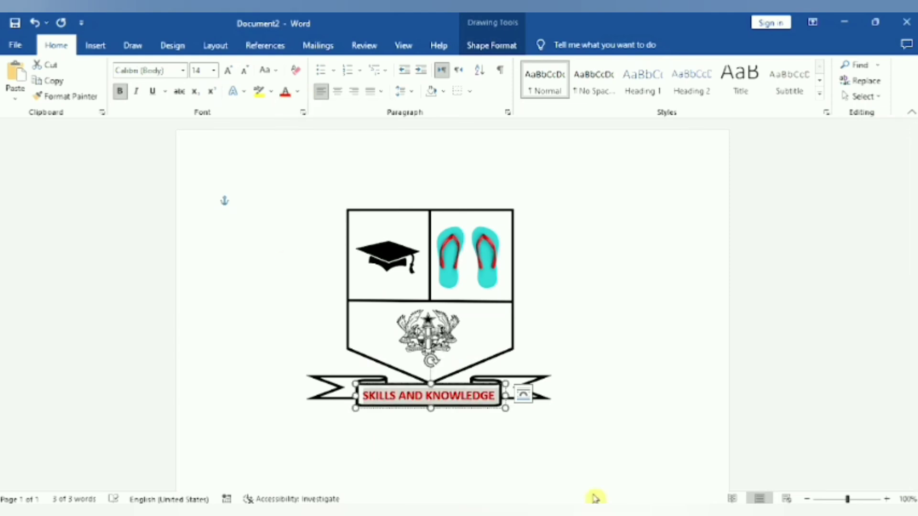
click(602, 478)
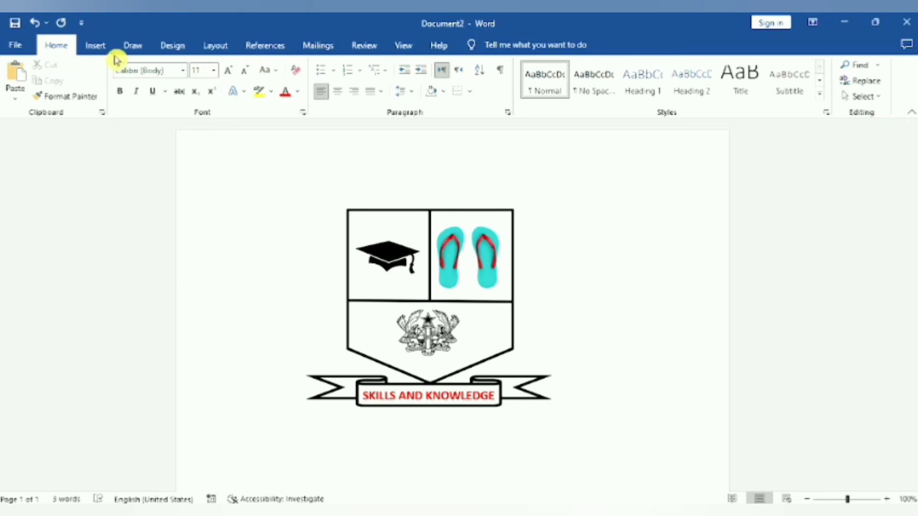
Draw a rectangle about 3.63" high and 4.07" wide covering the whole shield and ribbon
click(135, 49)
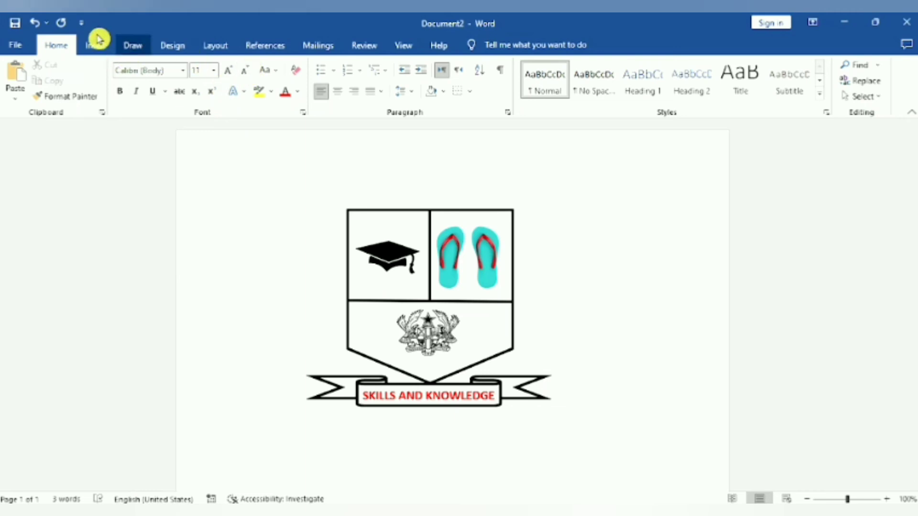
click(100, 43)
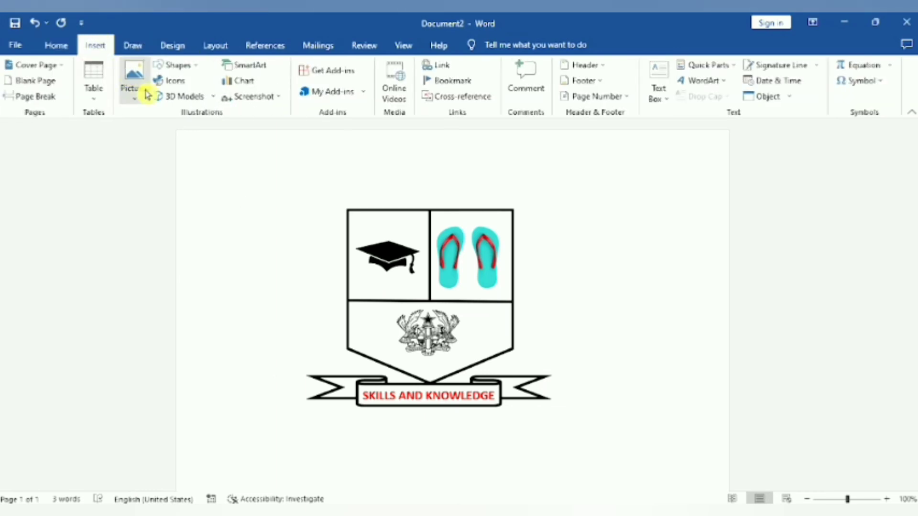
click(177, 65)
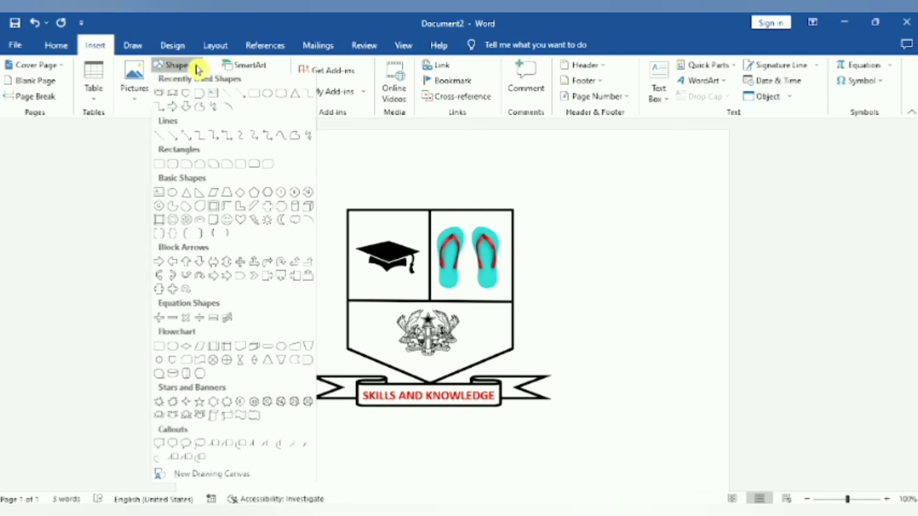
click(255, 97)
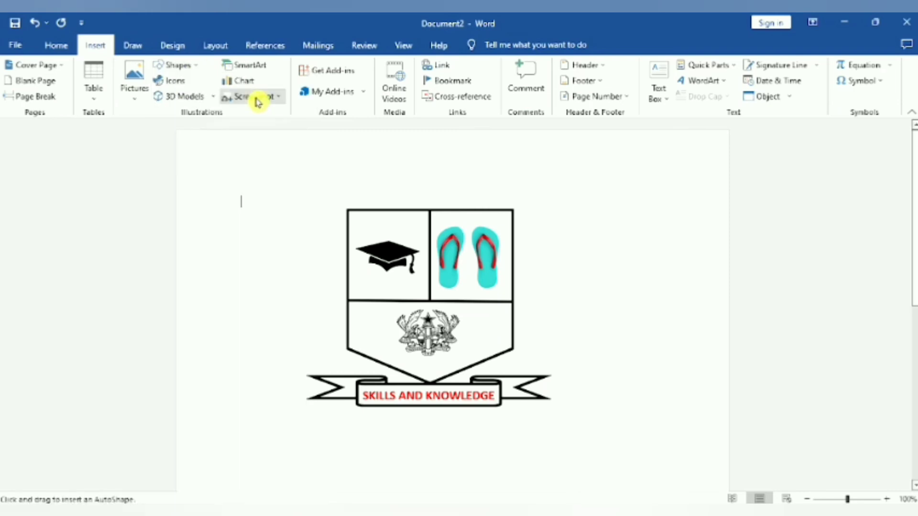
mouse_move(296, 178)
mouse_down()
mouse_move(330, 198)
mouse_move(475, 235)
mouse_move(561, 292)
mouse_move(571, 375)
mouse_move(572, 412)
mouse_move(561, 414)
mouse_up()
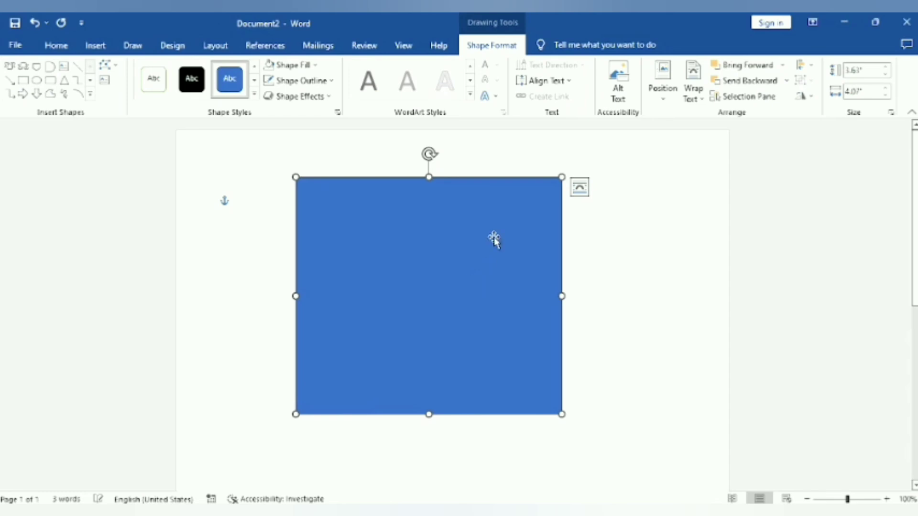
Send the rectangle behind text so that it lies beneath all parts of the logo
click(726, 86)
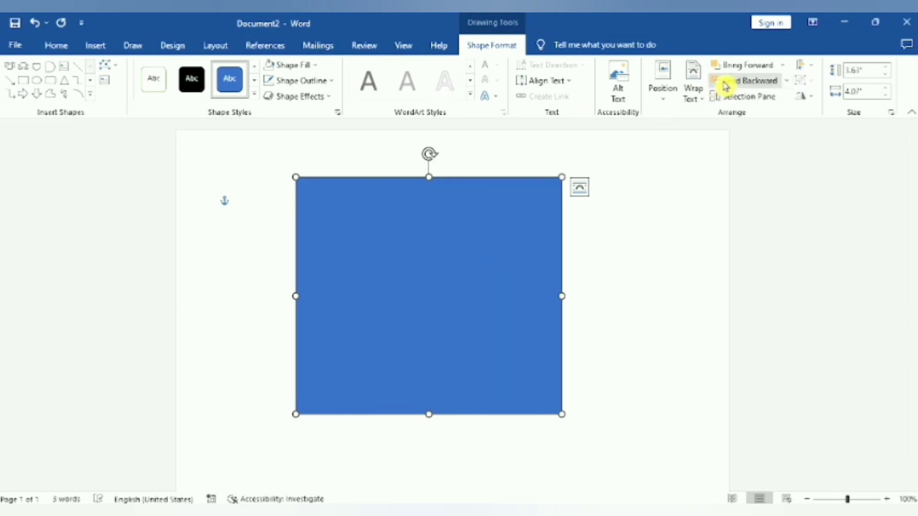
click(787, 82)
click(781, 98)
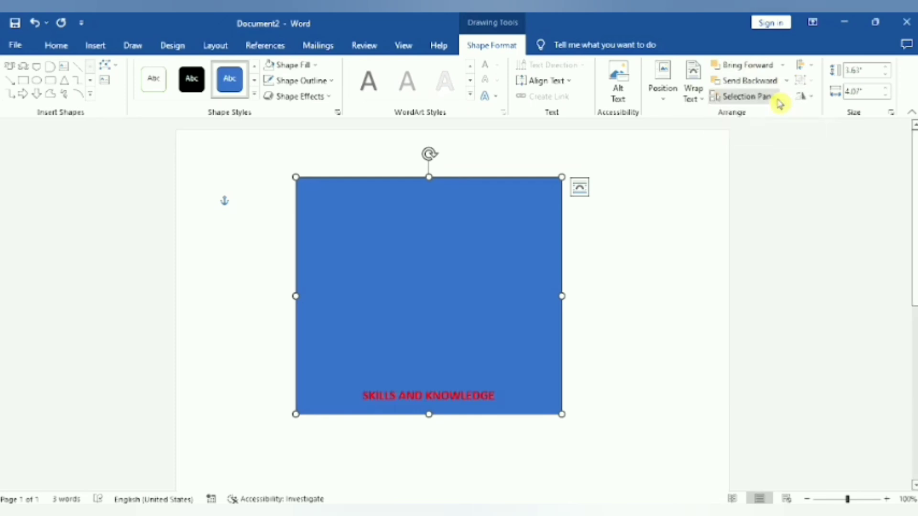
click(785, 82)
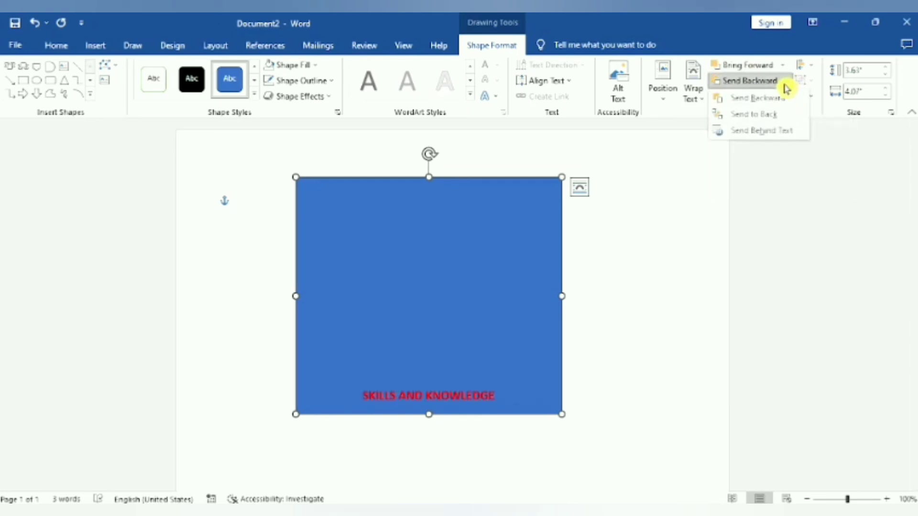
click(774, 131)
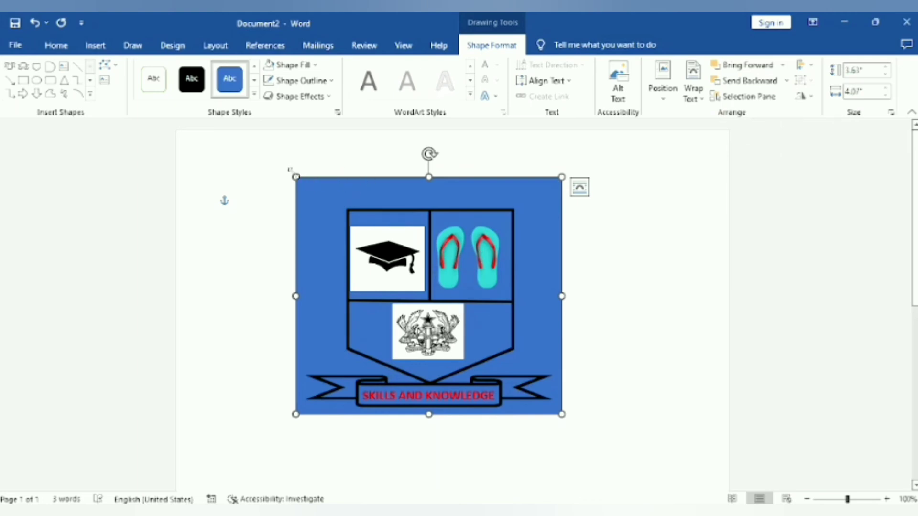
Shrink the rectangle from its upper-left corner to about 3.53" by 4" and remove its fill
drag(293, 174, 300, 183)
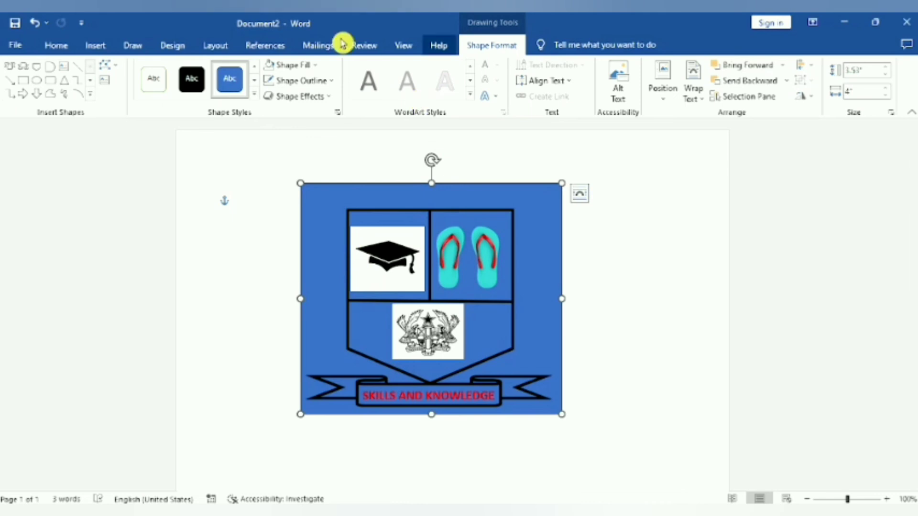
click(318, 66)
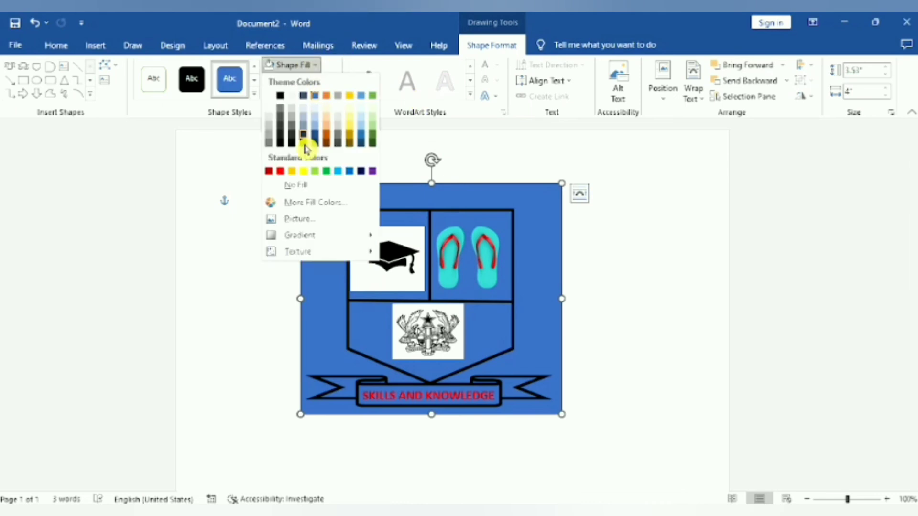
click(294, 184)
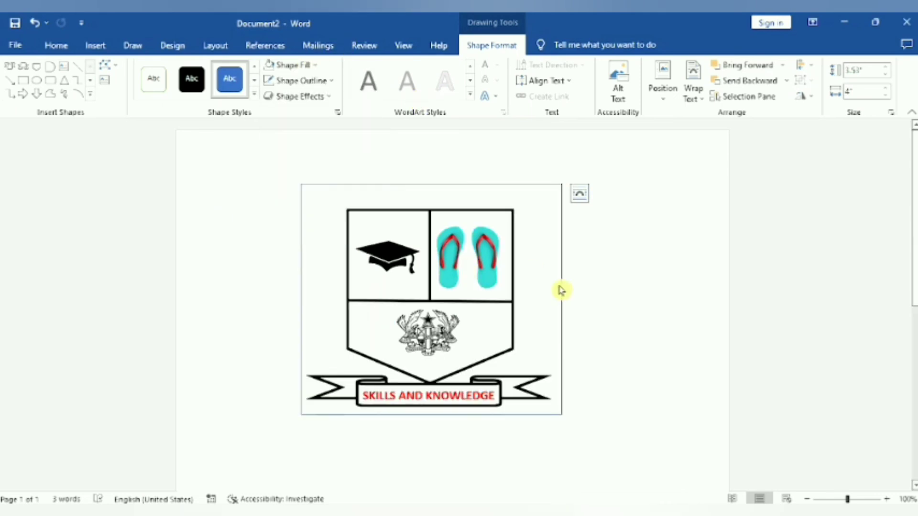
click(616, 339)
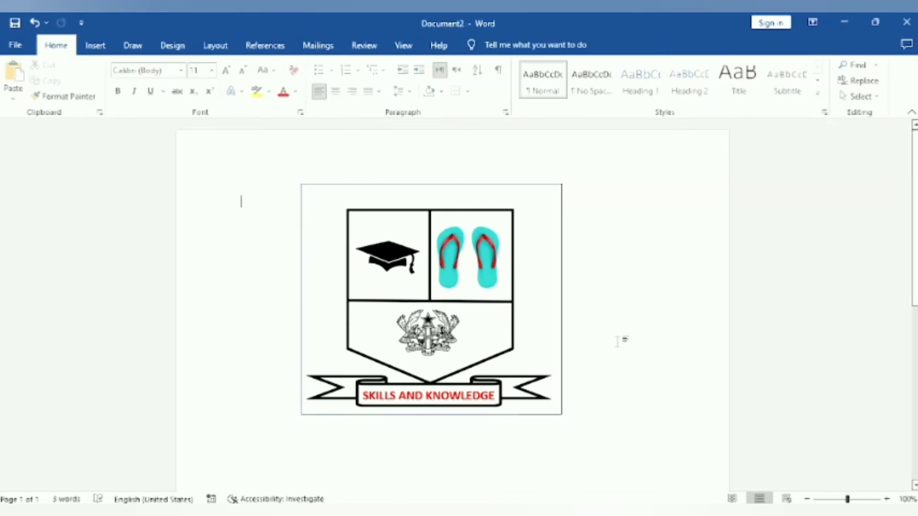
Set the outline colour of the rectangle around the logo to black
click(559, 334)
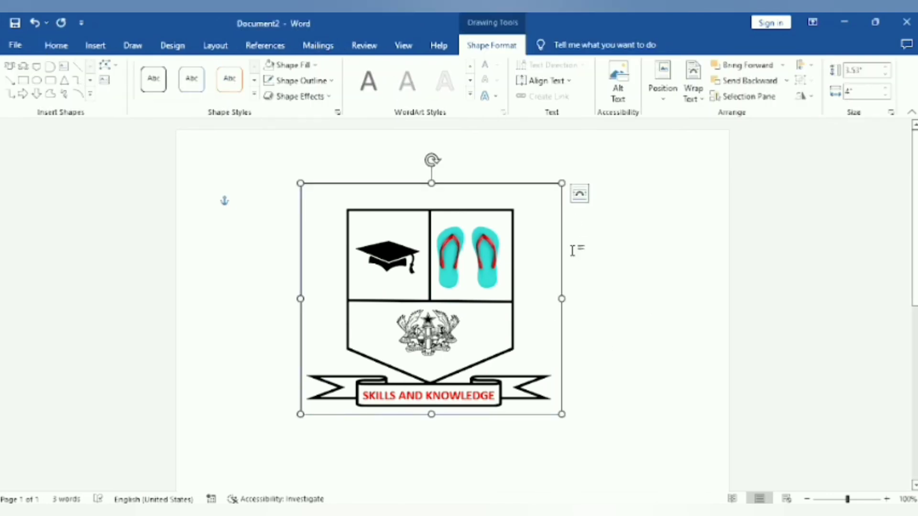
click(336, 83)
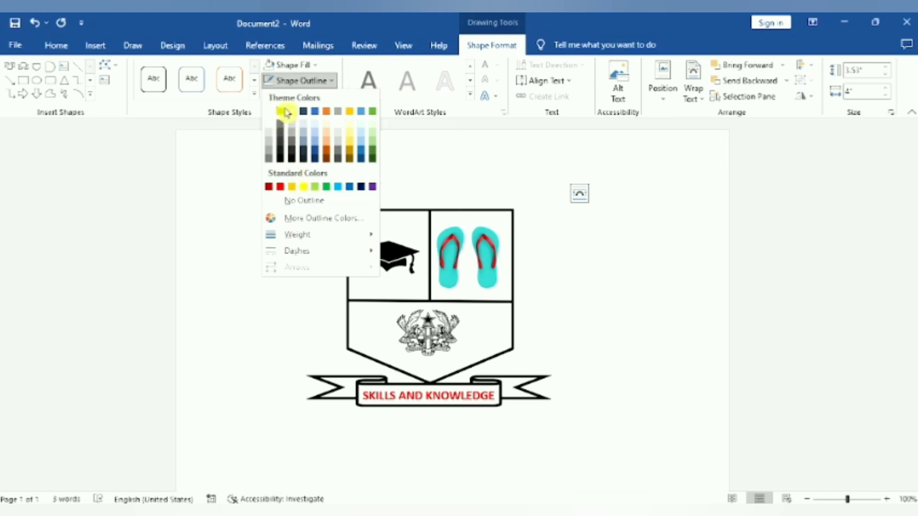
click(281, 114)
click(225, 201)
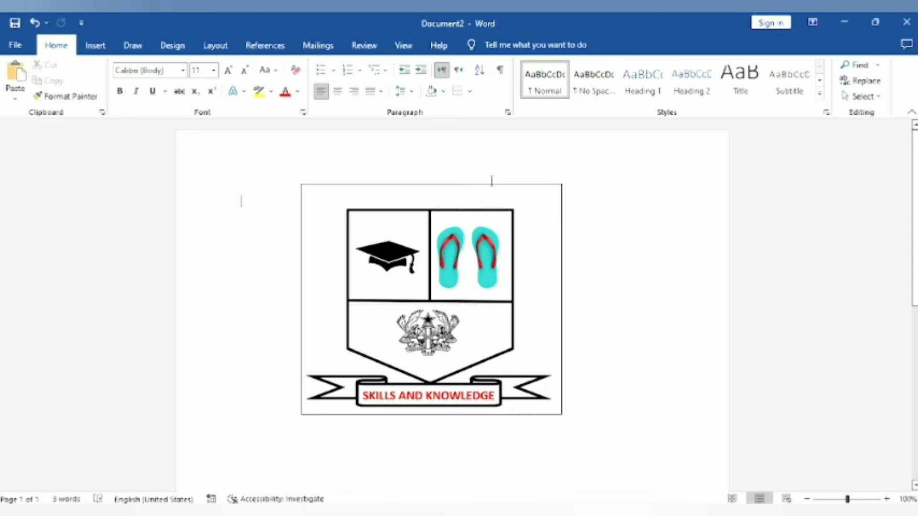
Shift the rectangular frame slightly left and down to centre it around the logo
click(507, 187)
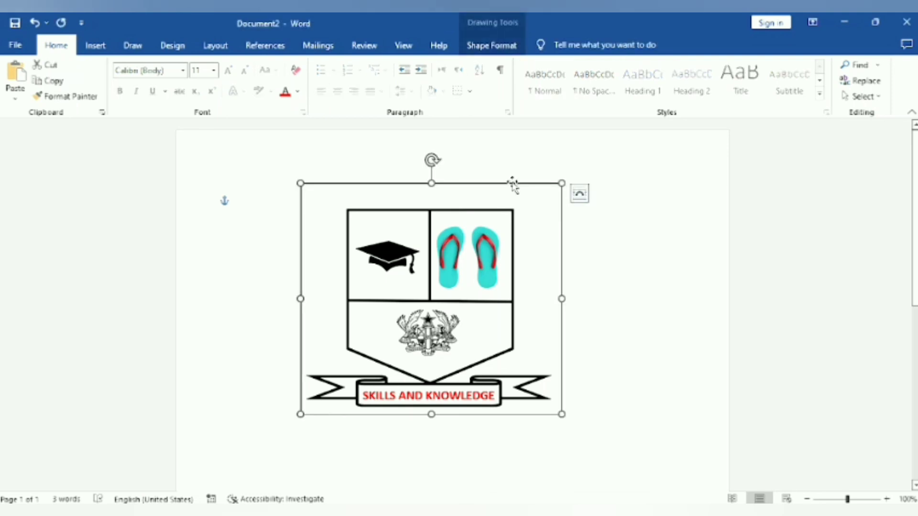
mouse_move(513, 184)
mouse_down()
mouse_move(516, 207)
mouse_move(572, 193)
mouse_move(514, 193)
mouse_move(512, 172)
mouse_move(511, 184)
mouse_up()
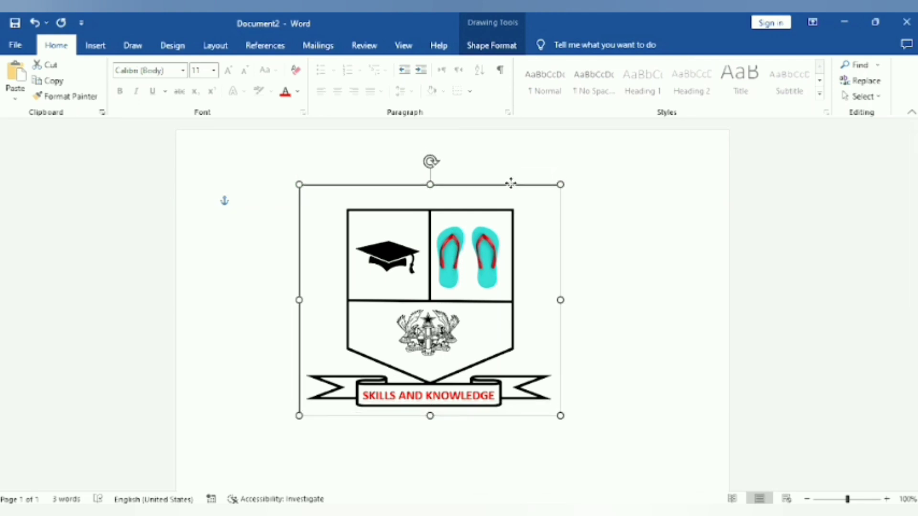
click(643, 361)
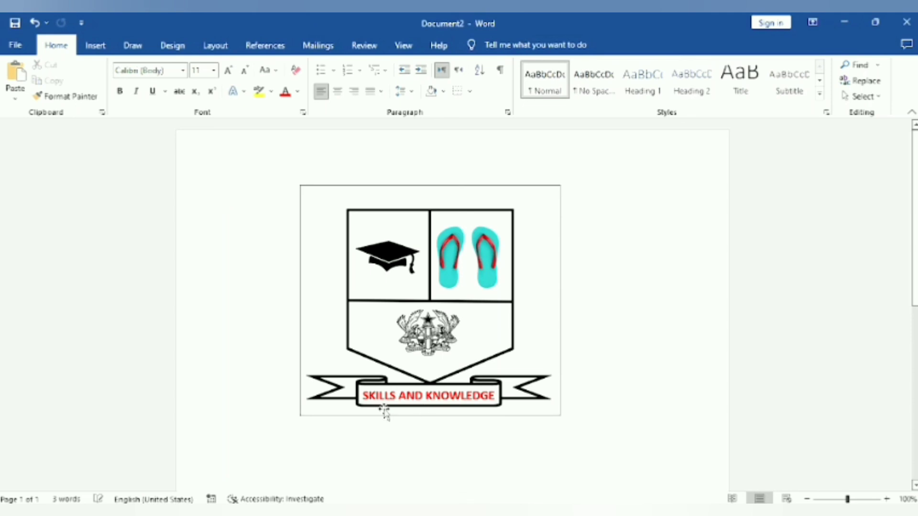
Nudge the rectangular frame around the logo slightly down
click(522, 185)
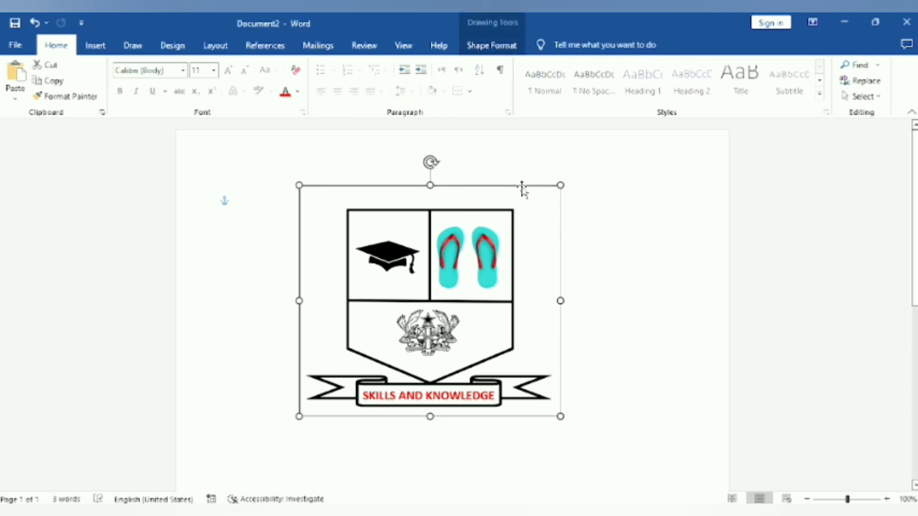
key(ctrl+z)
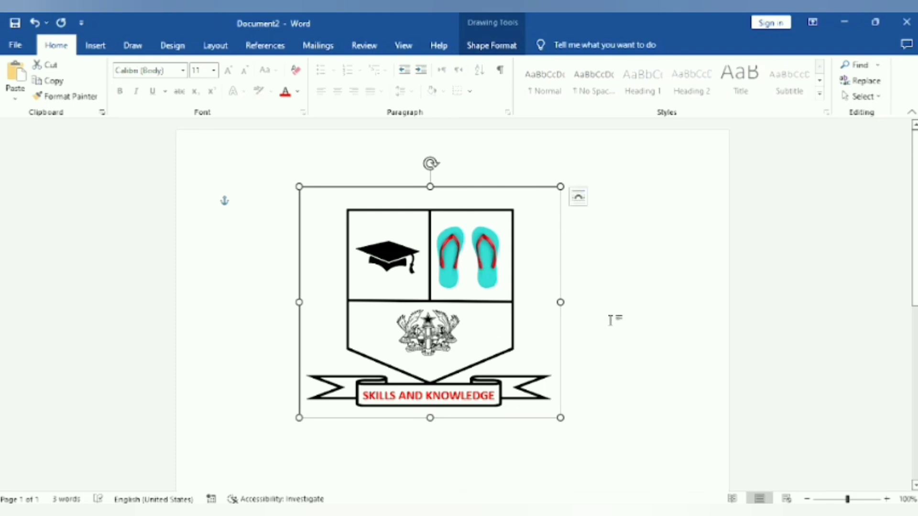
click(609, 319)
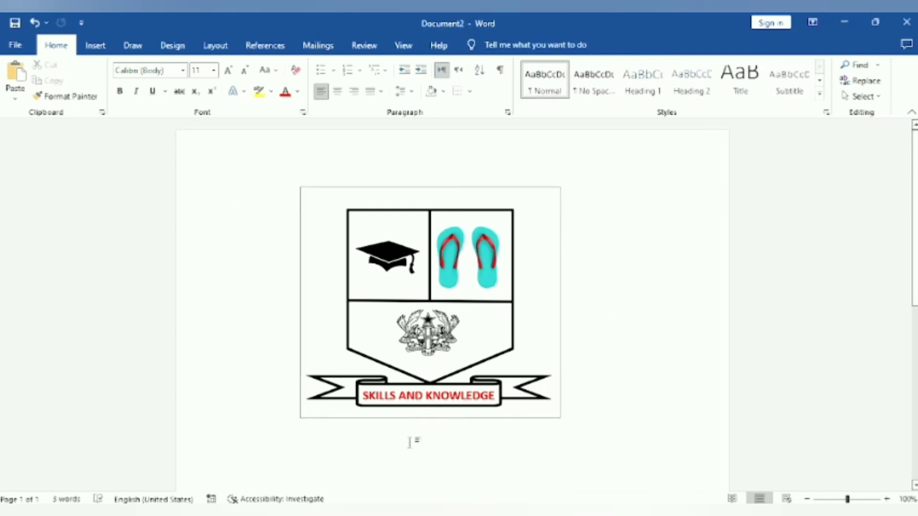
click(430, 420)
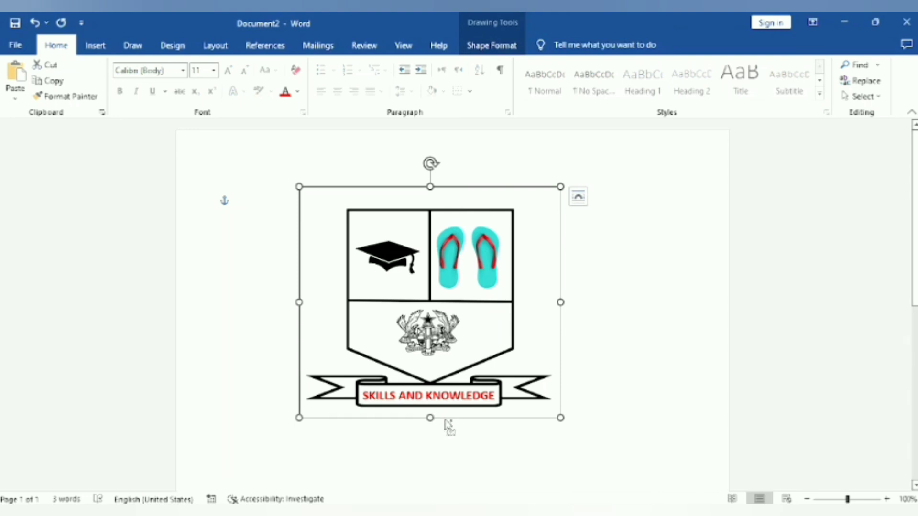
click(528, 409)
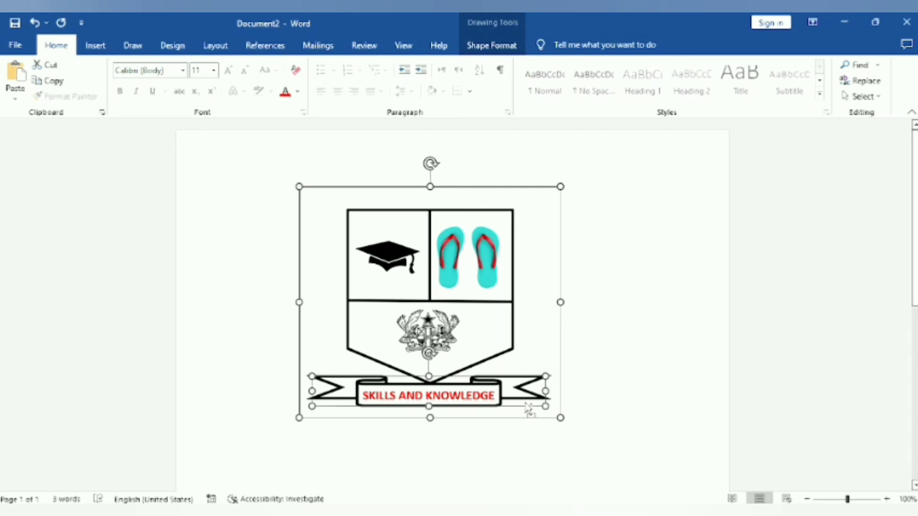
shift+click(493, 407)
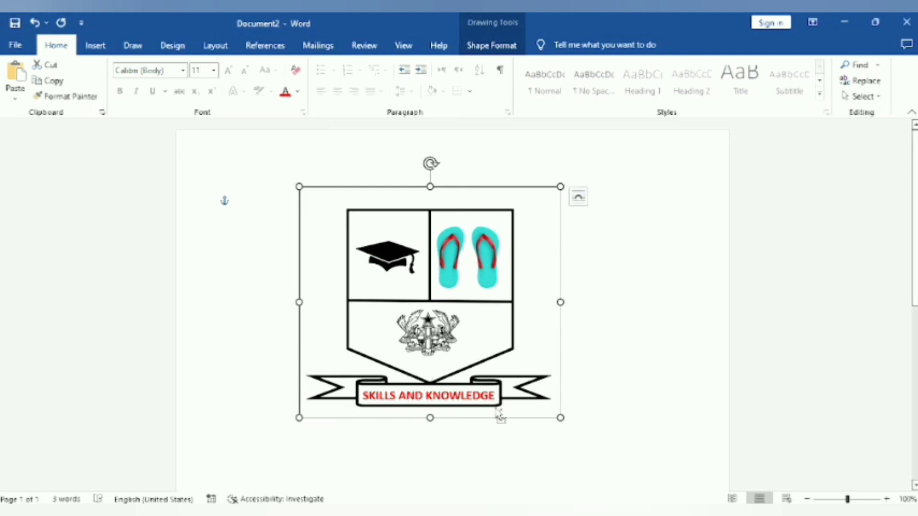
click(504, 426)
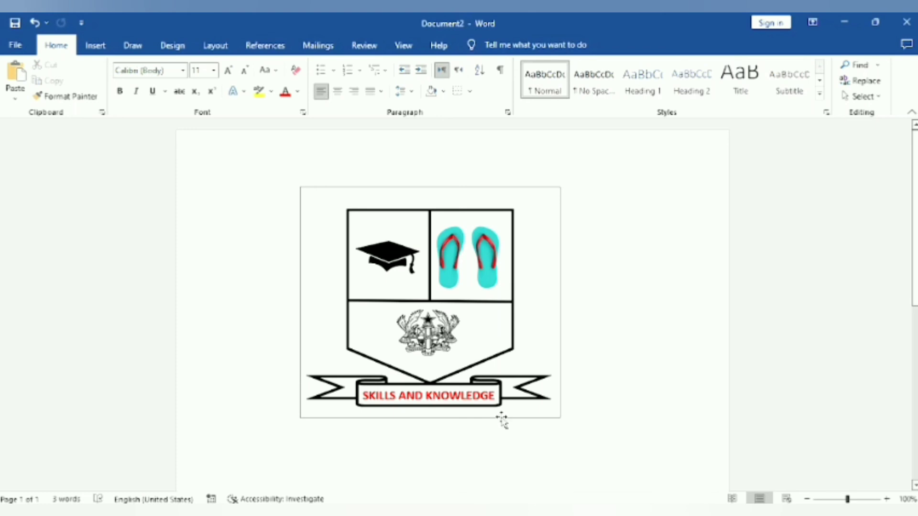
Group the SKILLS AND KNOWLEDGE text box, ribbon, coat of arms, slippers, graduation cap, shield outline and rectangular frame into one object
click(495, 396)
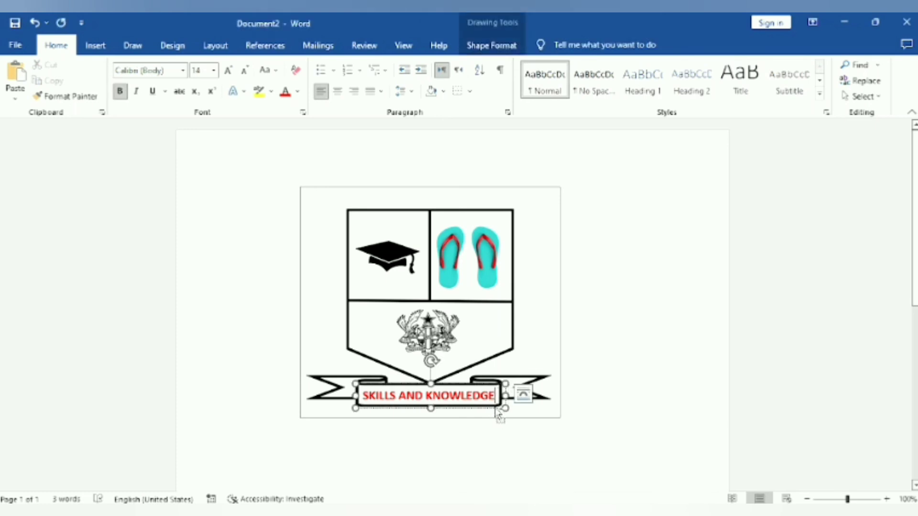
shift+click(544, 400)
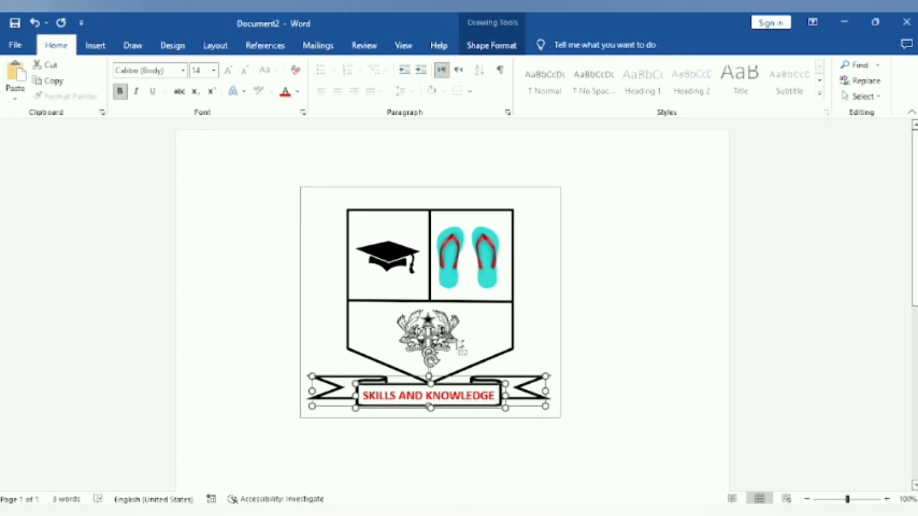
shift+click(458, 342)
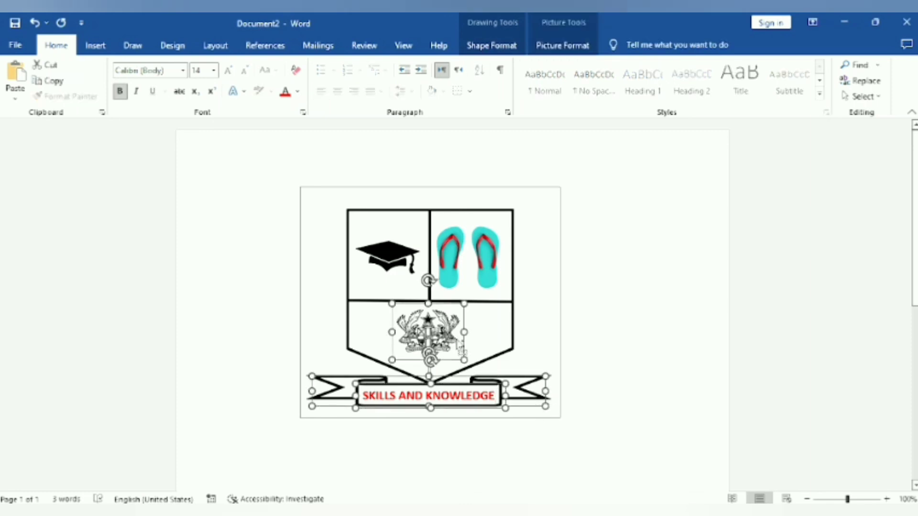
shift+click(495, 289)
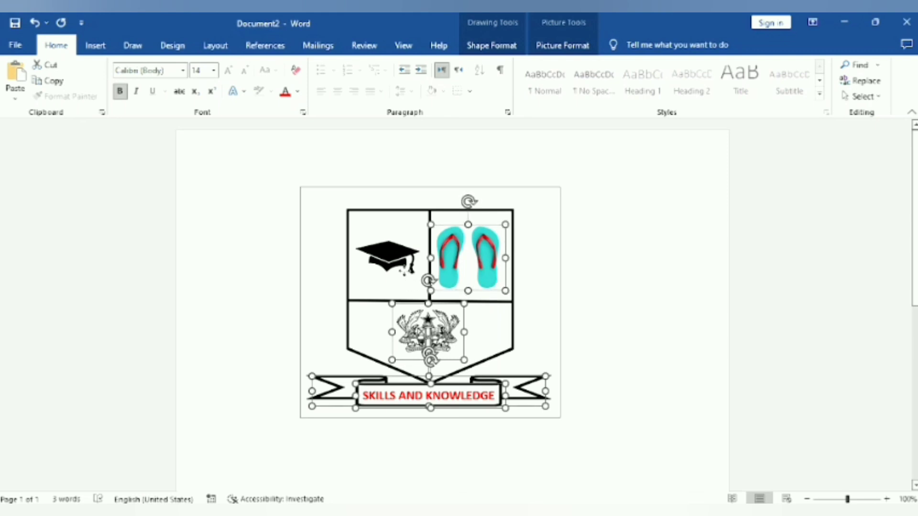
shift+click(406, 276)
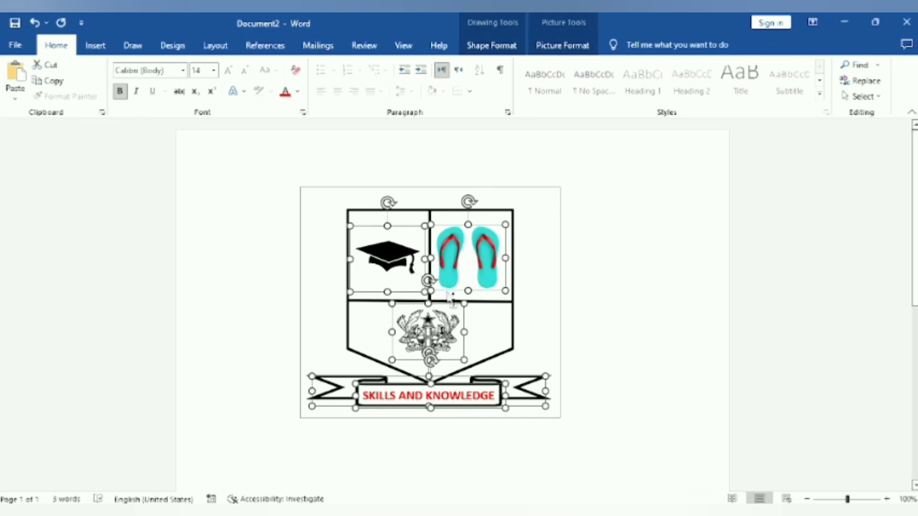
shift+click(516, 330)
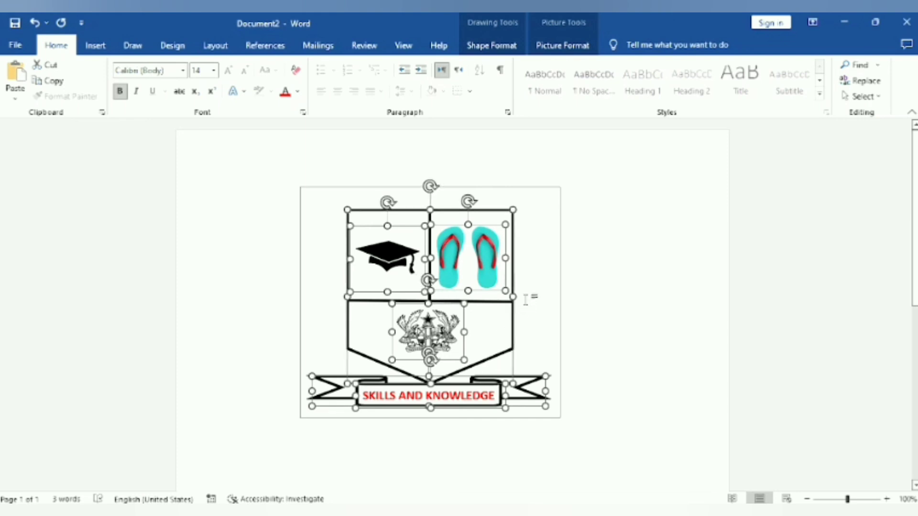
shift+click(562, 252)
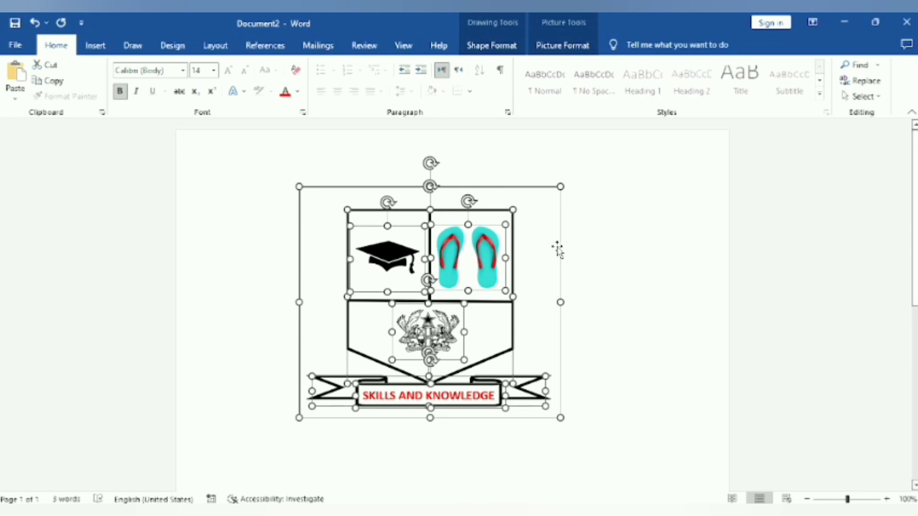
right_click(557, 247)
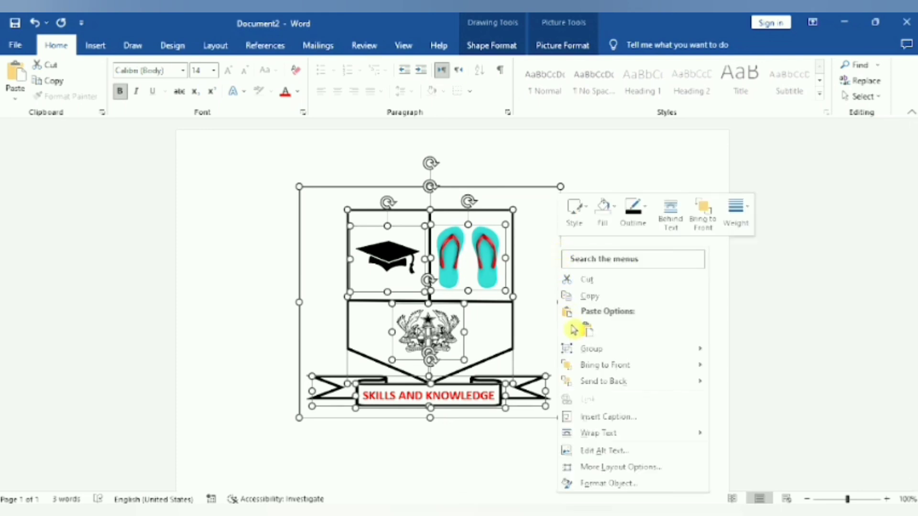
mouse_move(597, 350)
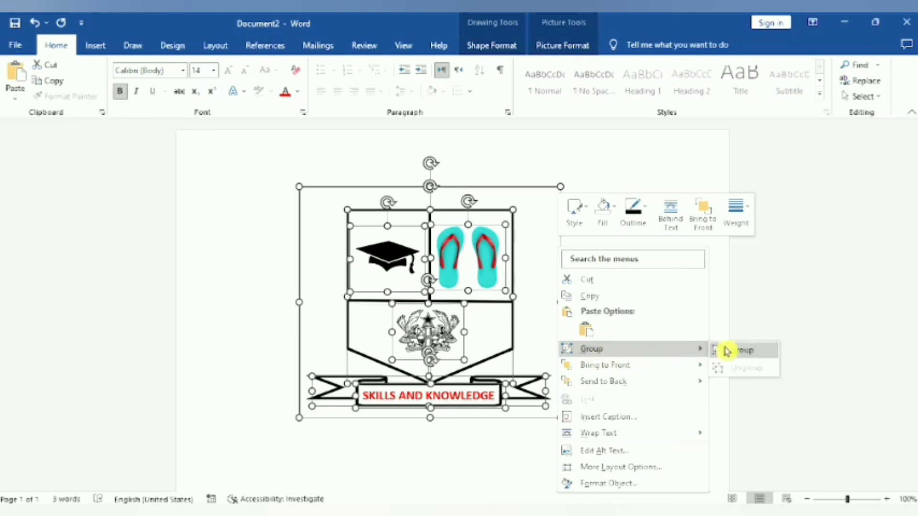
click(749, 351)
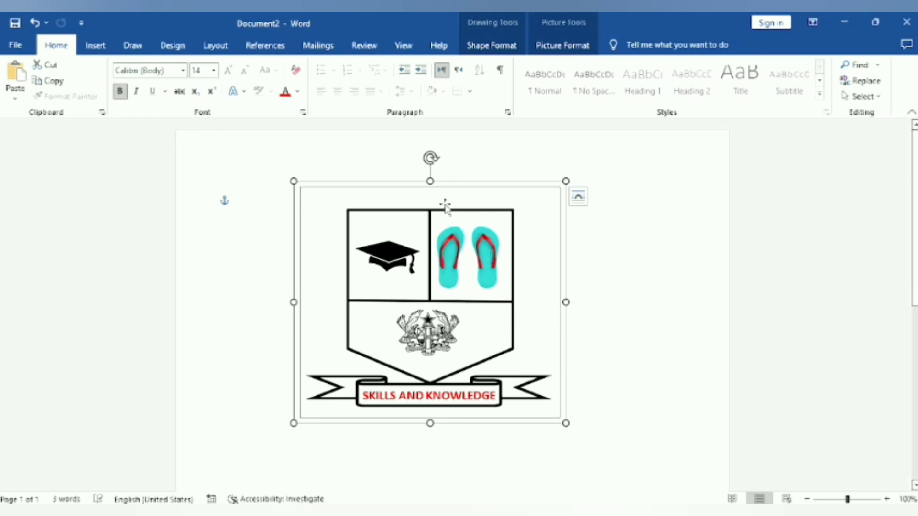
Try moving the grouped logo to the right on the page, and undo the moves
click(489, 190)
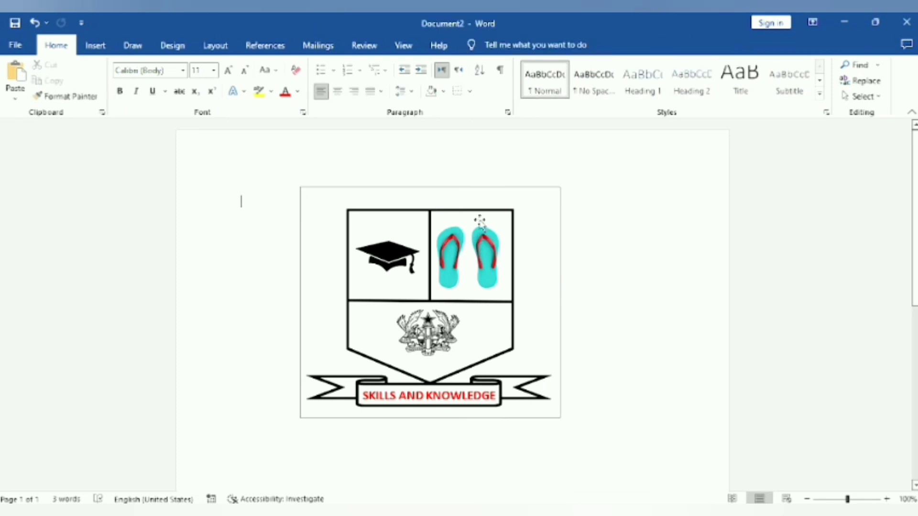
click(545, 195)
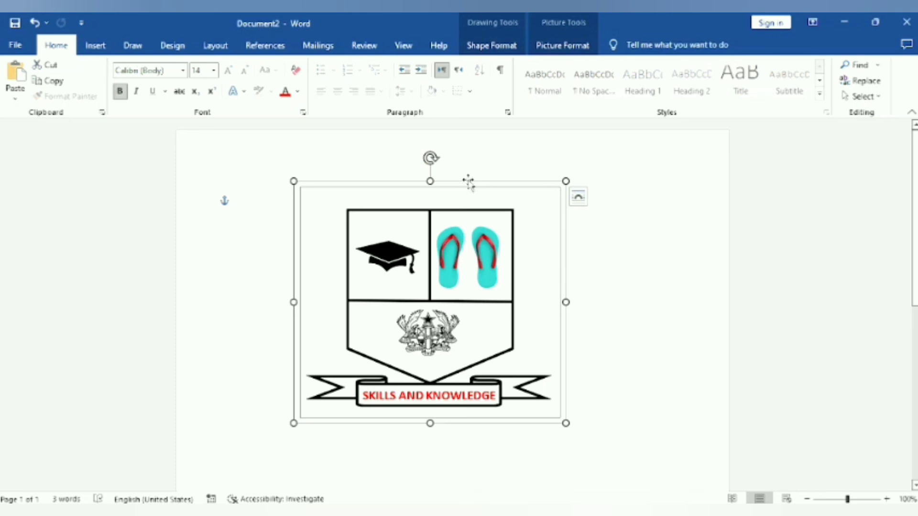
drag(468, 182, 598, 220)
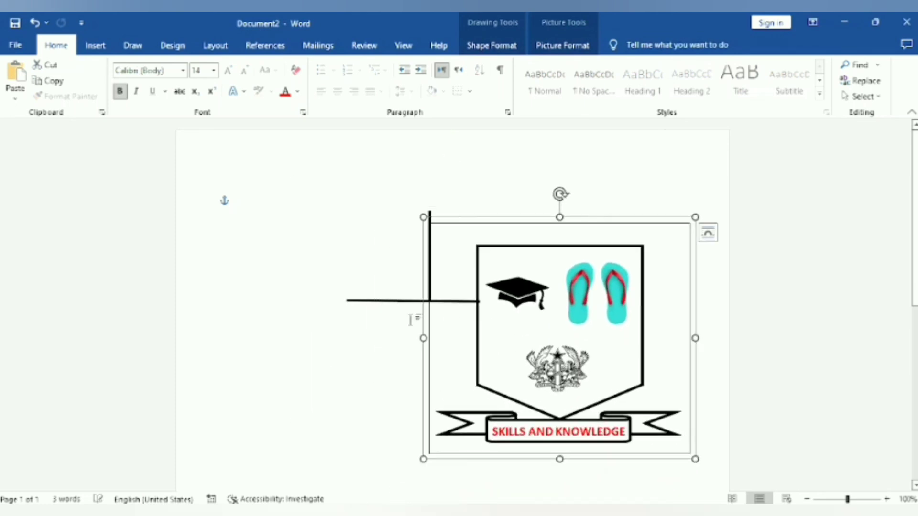
click(411, 256)
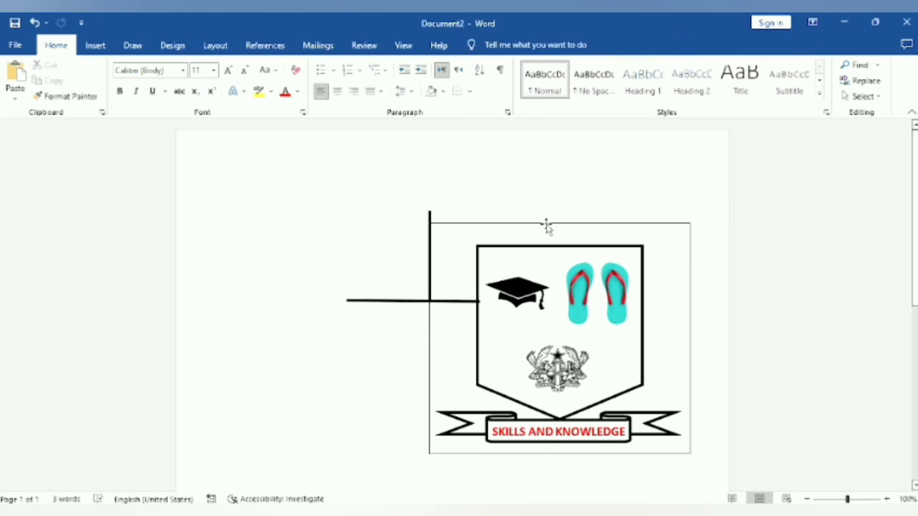
drag(547, 226, 576, 211)
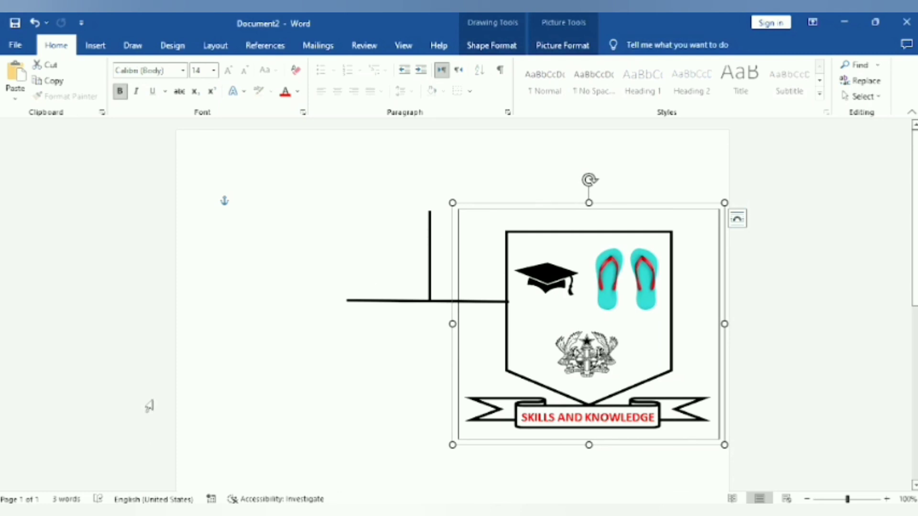
key(ctrl+z)
key(ctrl+z)
key(ctrl+z)
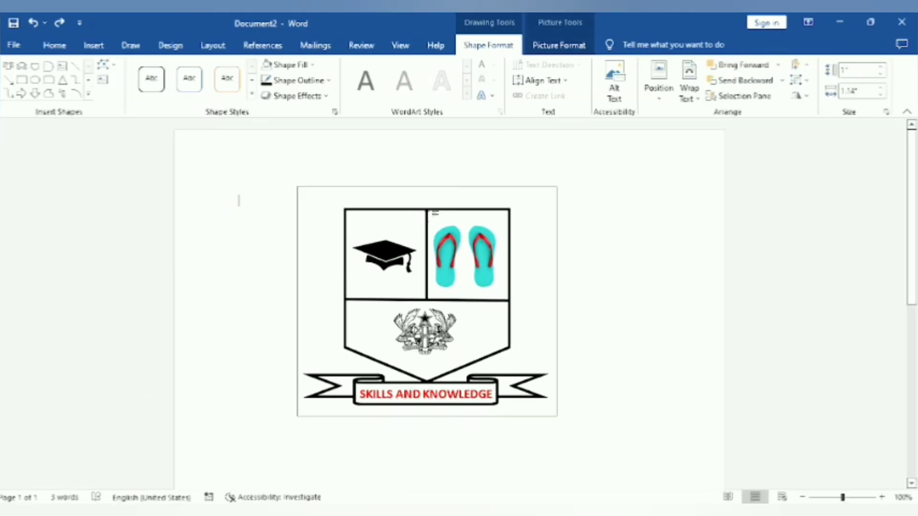
Group the shield's vertical and horizontal divider lines together with the existing logo group
click(427, 215)
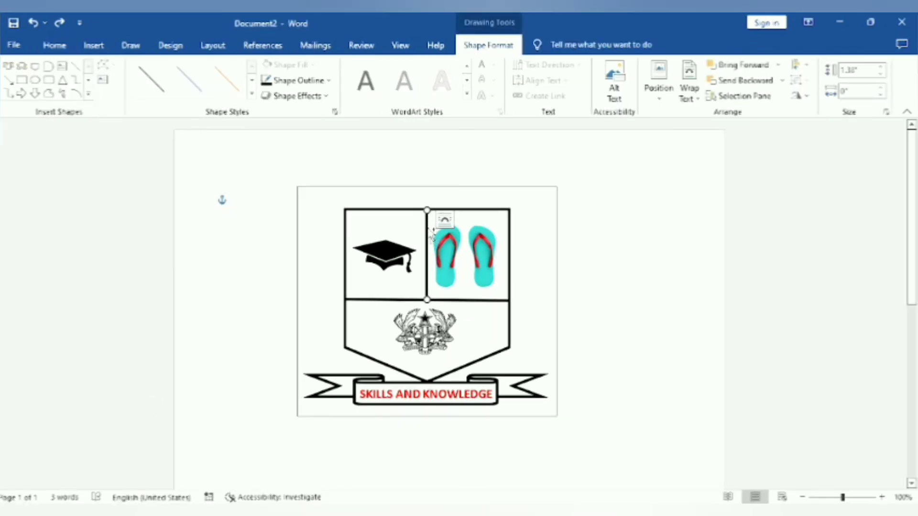
shift+click(487, 301)
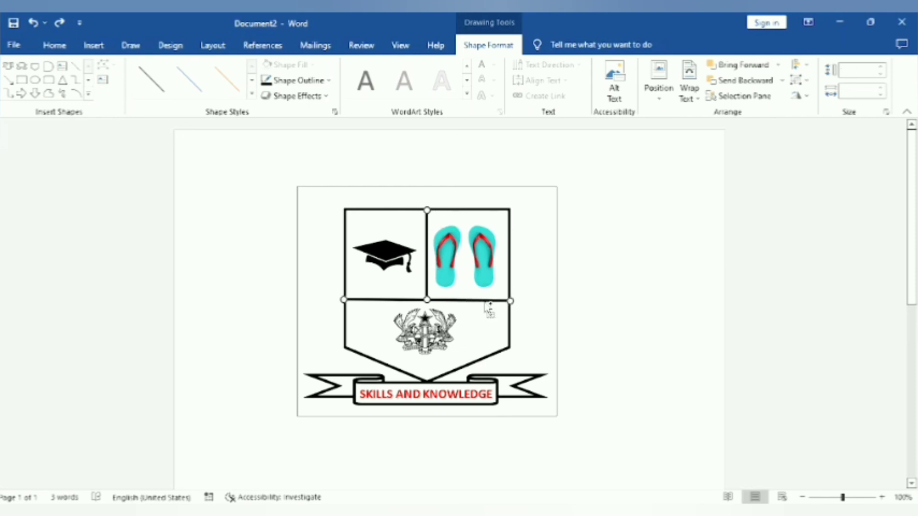
shift+click(556, 262)
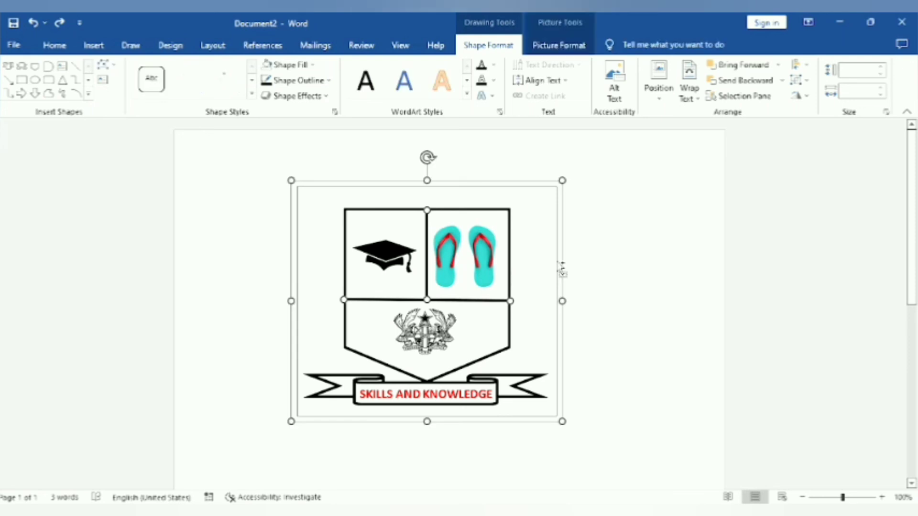
right_click(556, 264)
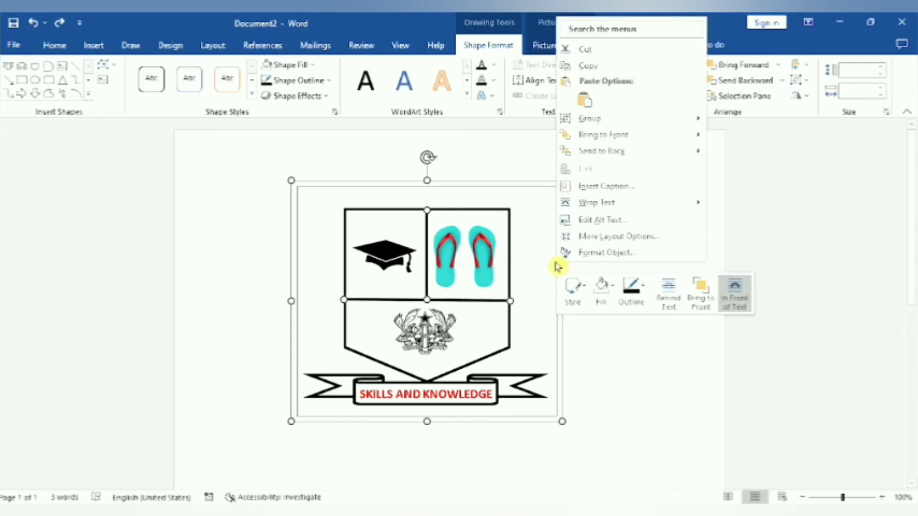
mouse_move(604, 128)
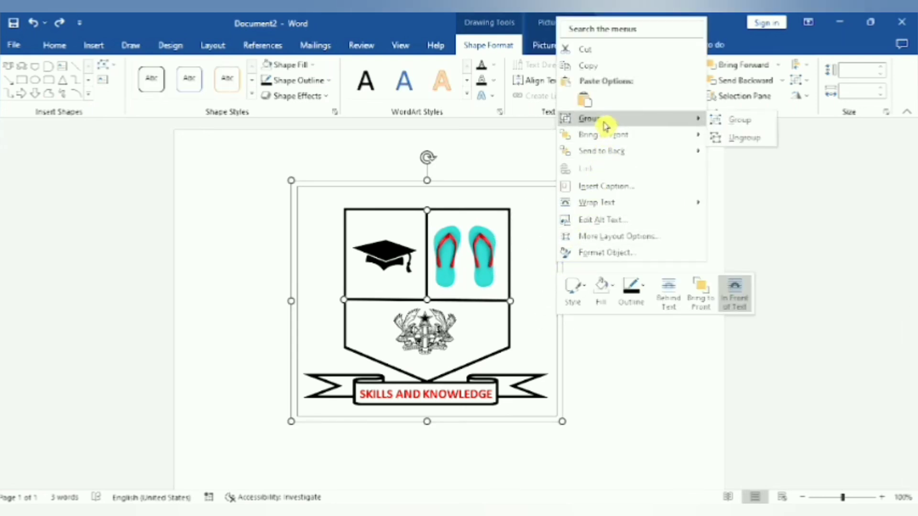
click(735, 123)
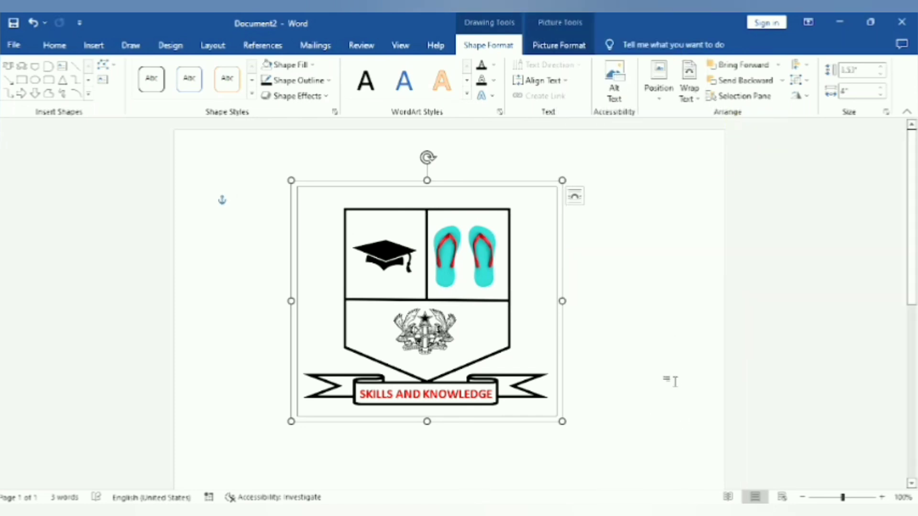
click(635, 369)
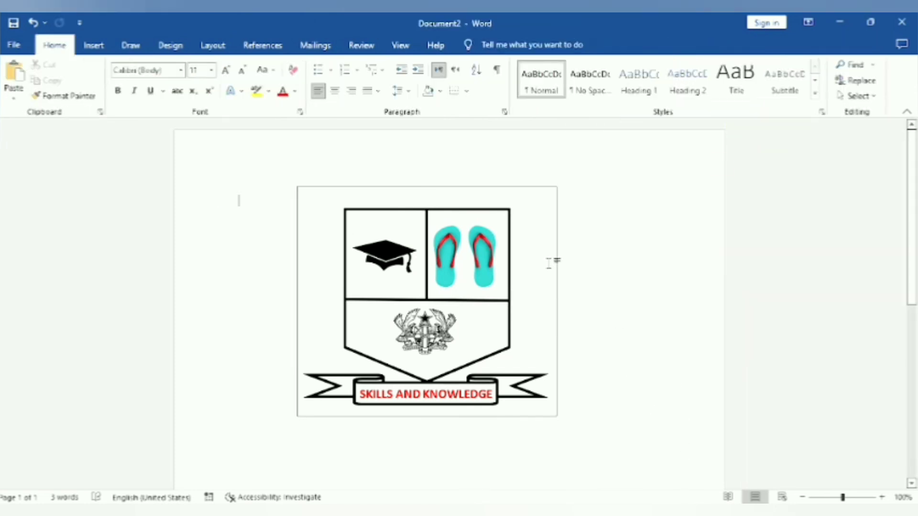
Move the complete grouped logo slightly right and down, towards the horizontal centre of the page
click(554, 235)
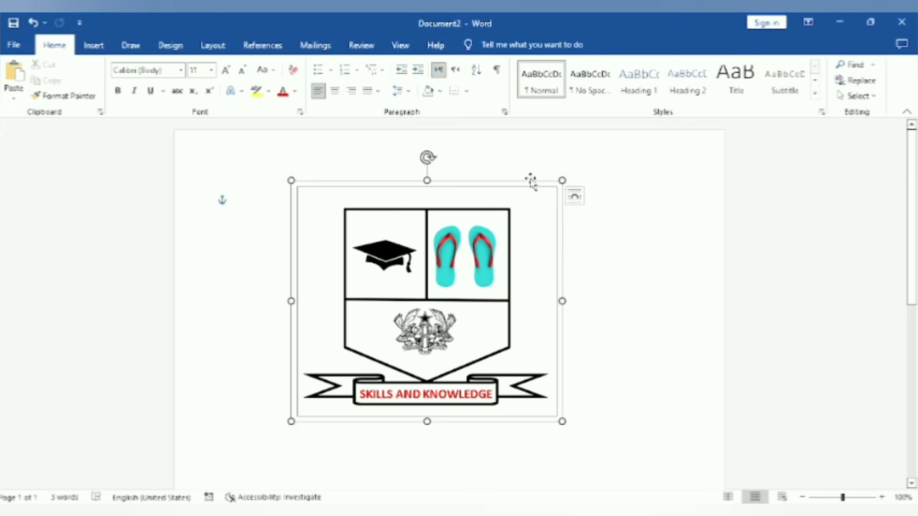
drag(531, 181, 550, 188)
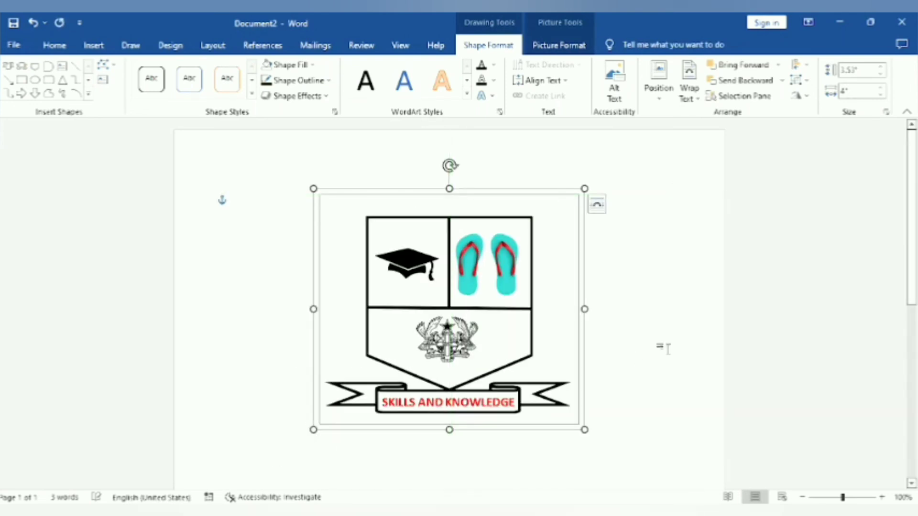
click(665, 348)
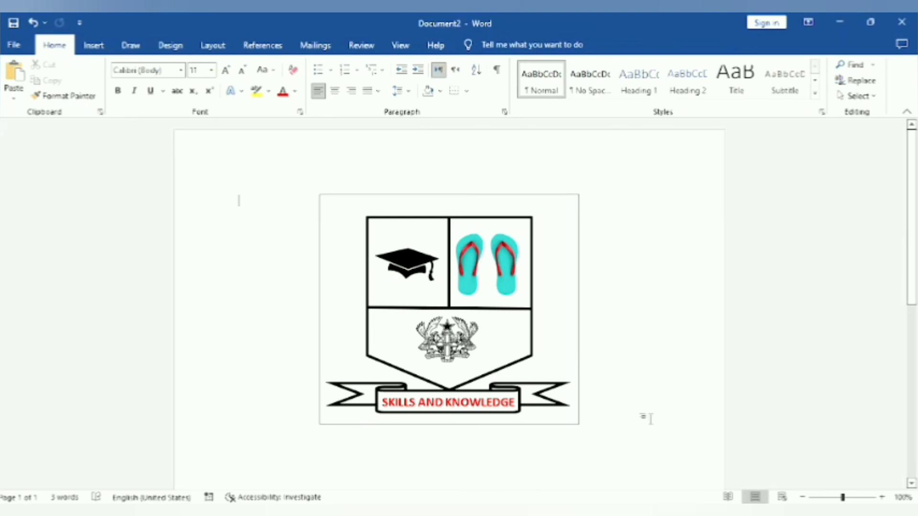